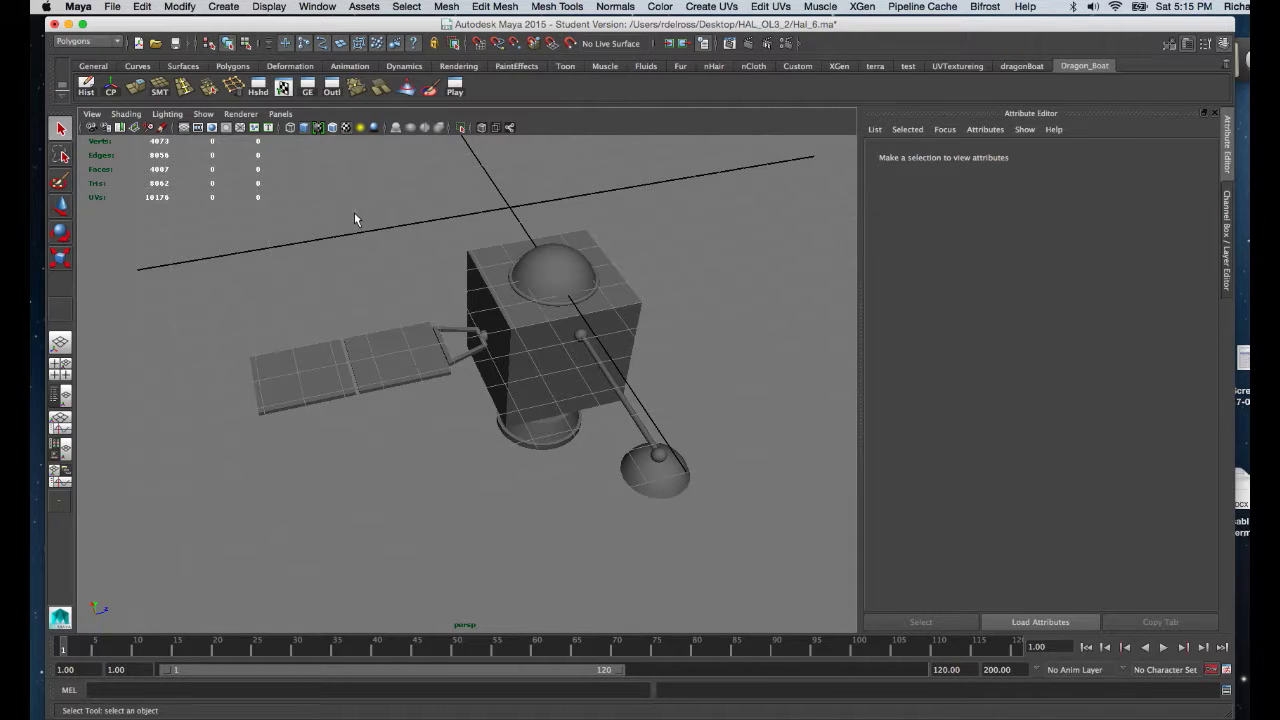
# Select the whole satellite and assign it a new Blinn material
pyautogui.hotkey('ctrl', 'shift', 'a')
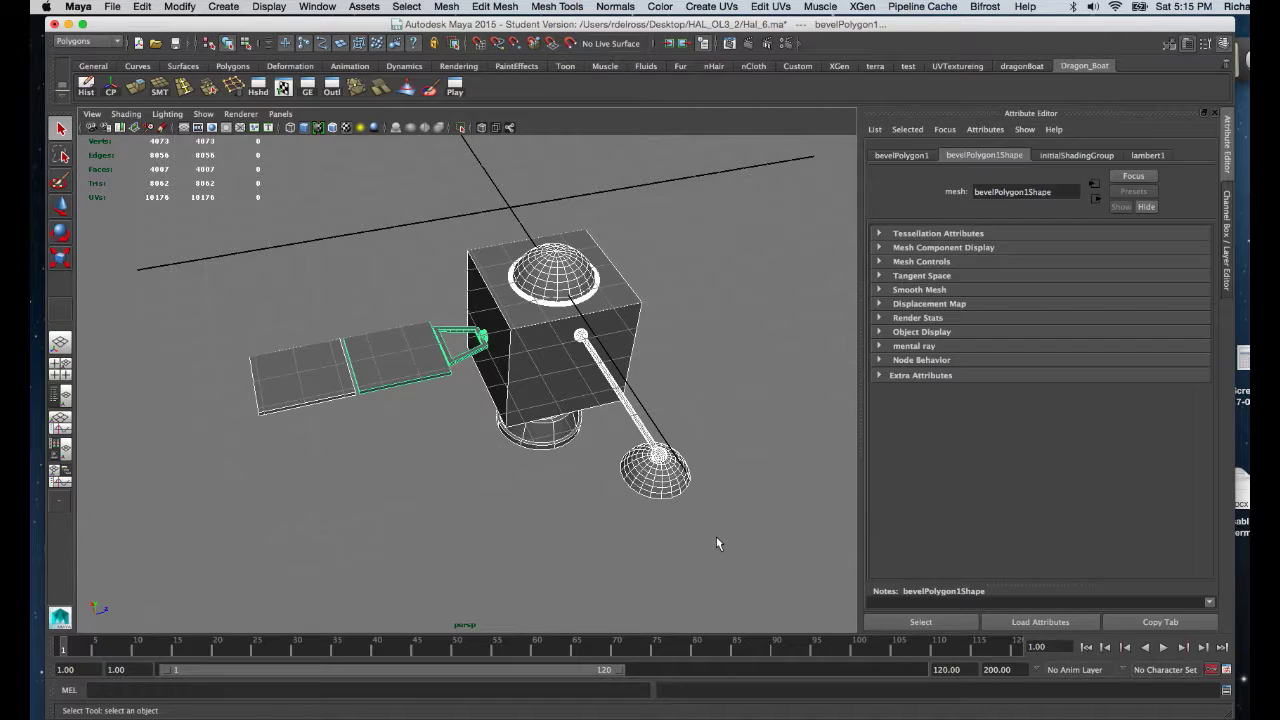
pyautogui.moveTo(531, 320); pyautogui.dragTo(549, 594, button='right')
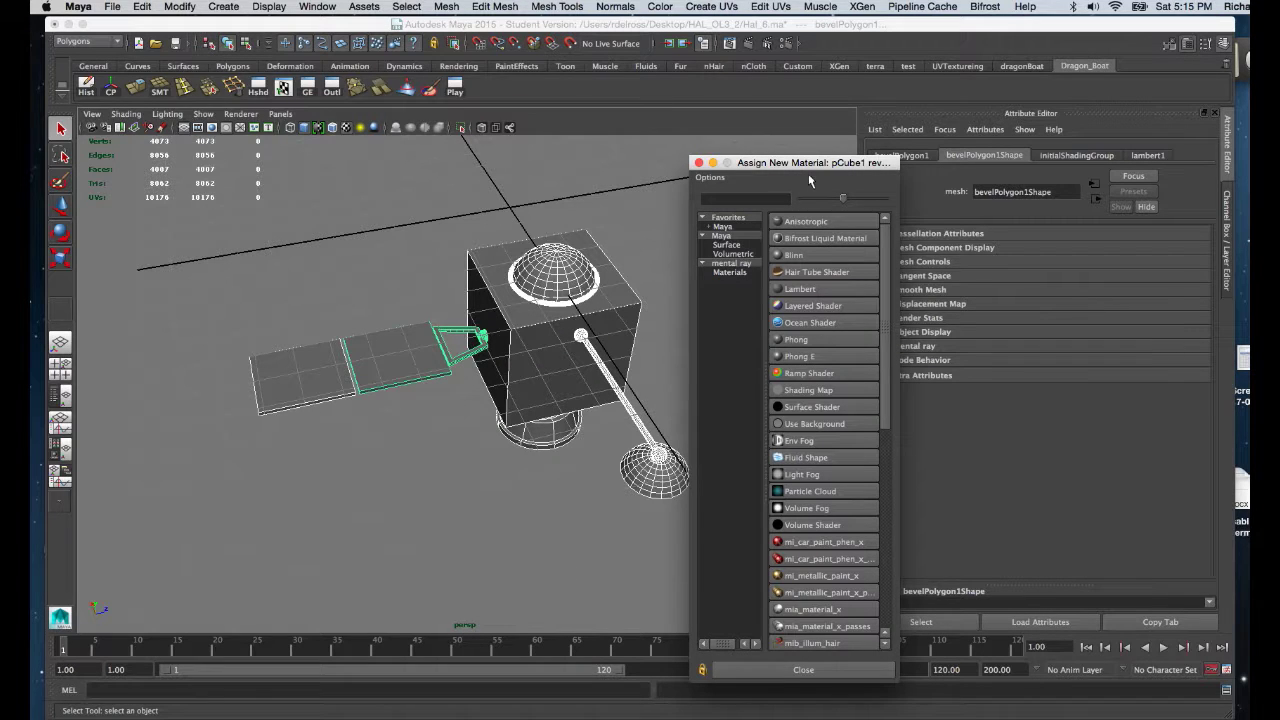
pyautogui.moveTo(816, 166); pyautogui.dragTo(734, 136)
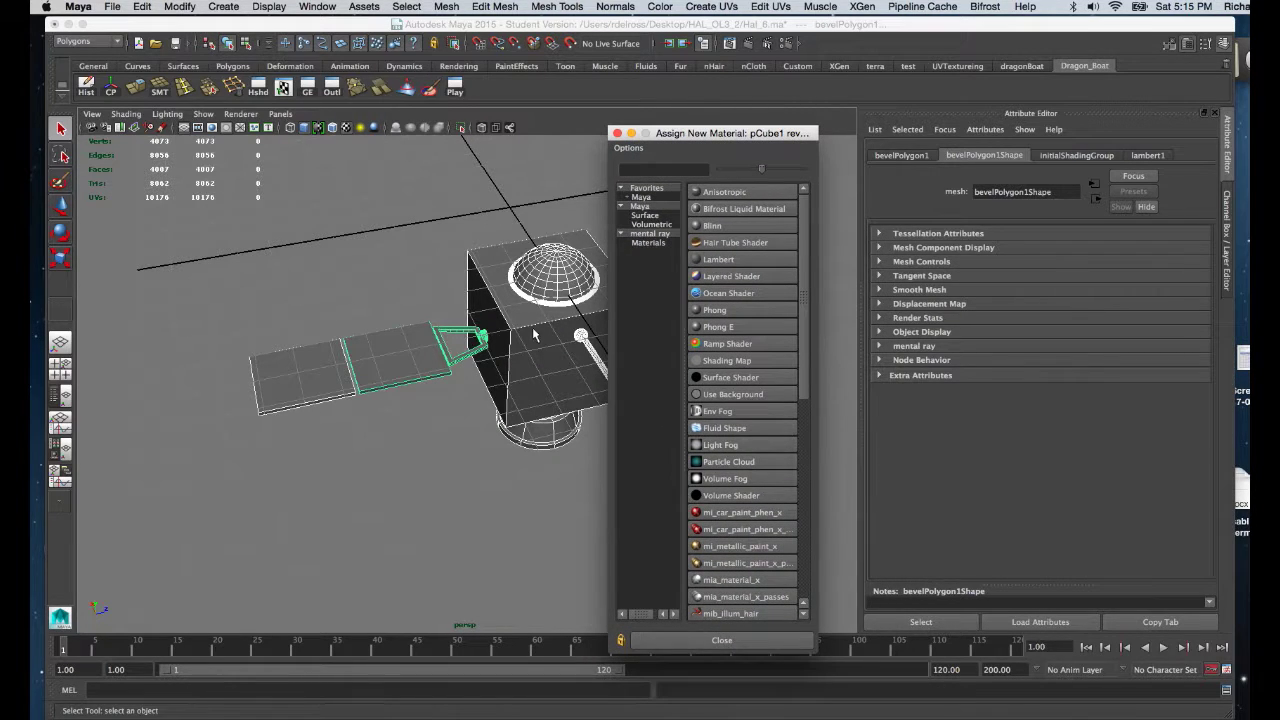
pyautogui.click(697, 228)
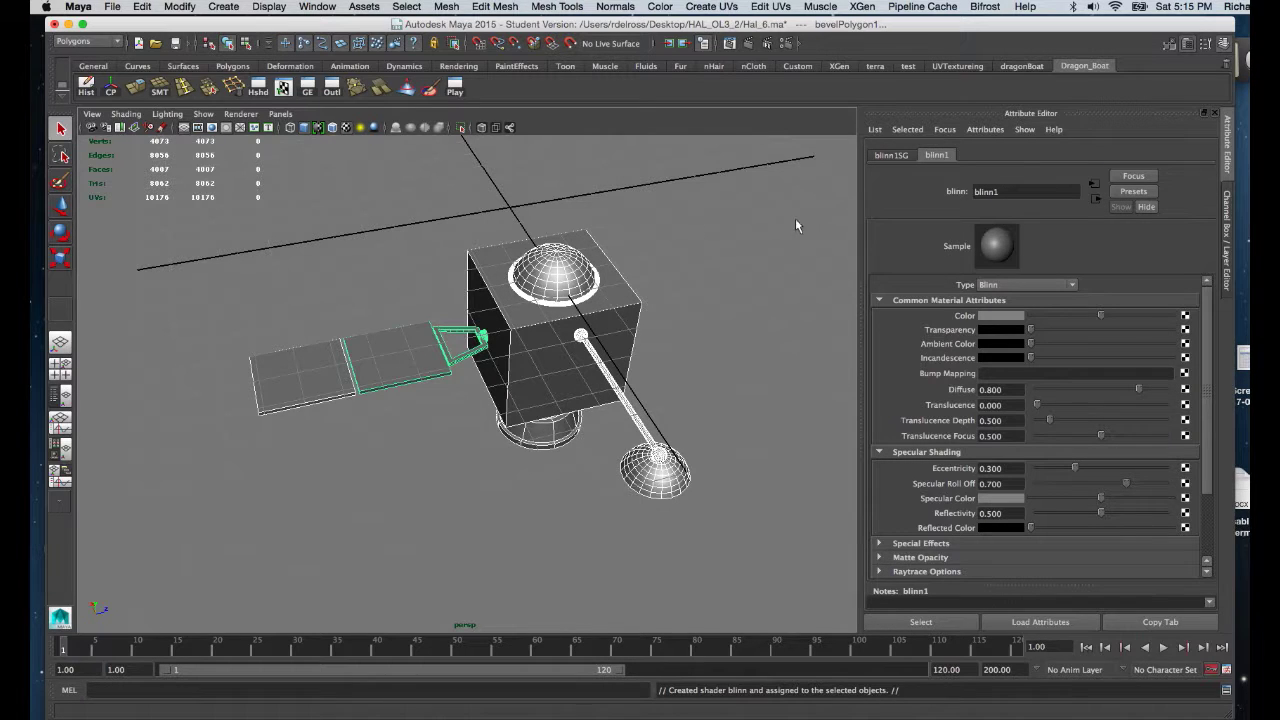
# Rename the new Blinn material to 'satelliteskin'
pyautogui.doubleClick(1018, 196)
pyautogui.write('satelliteskin')
pyautogui.press('Return')
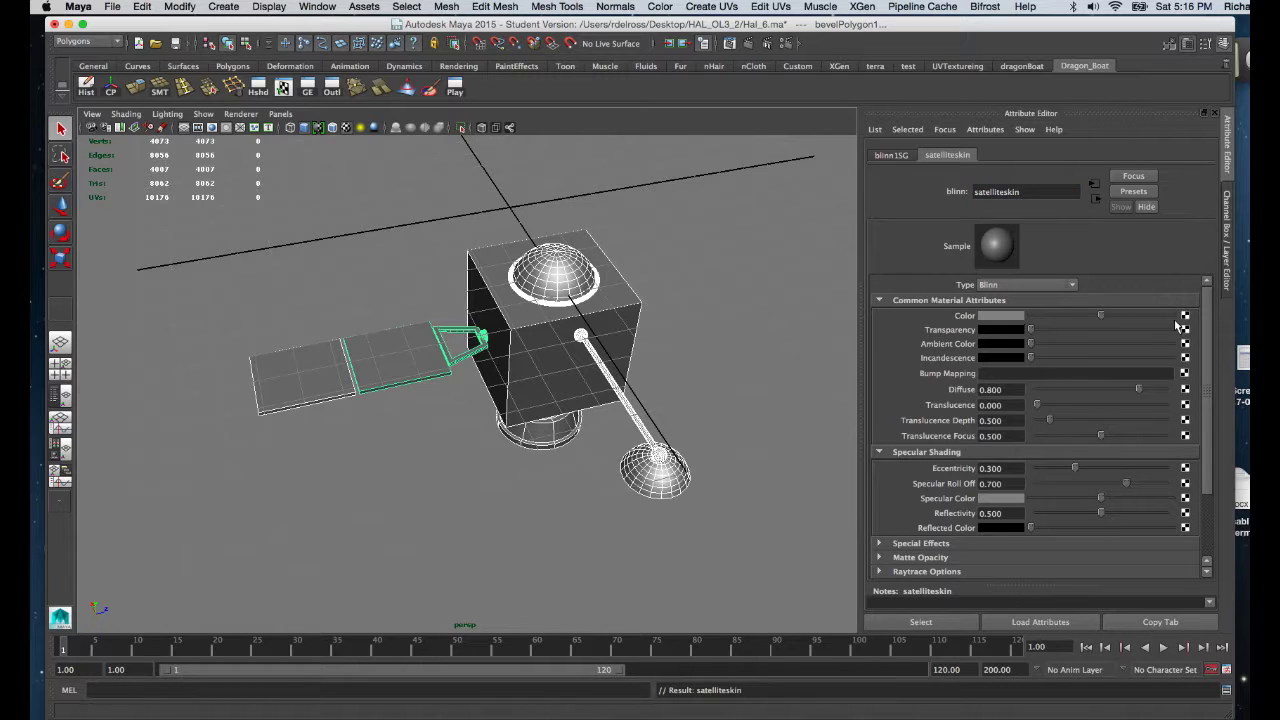
# Map a Checker texture to the satelliteskin colour and view it with textured shading (5, then 6)
pyautogui.click(1185, 315)
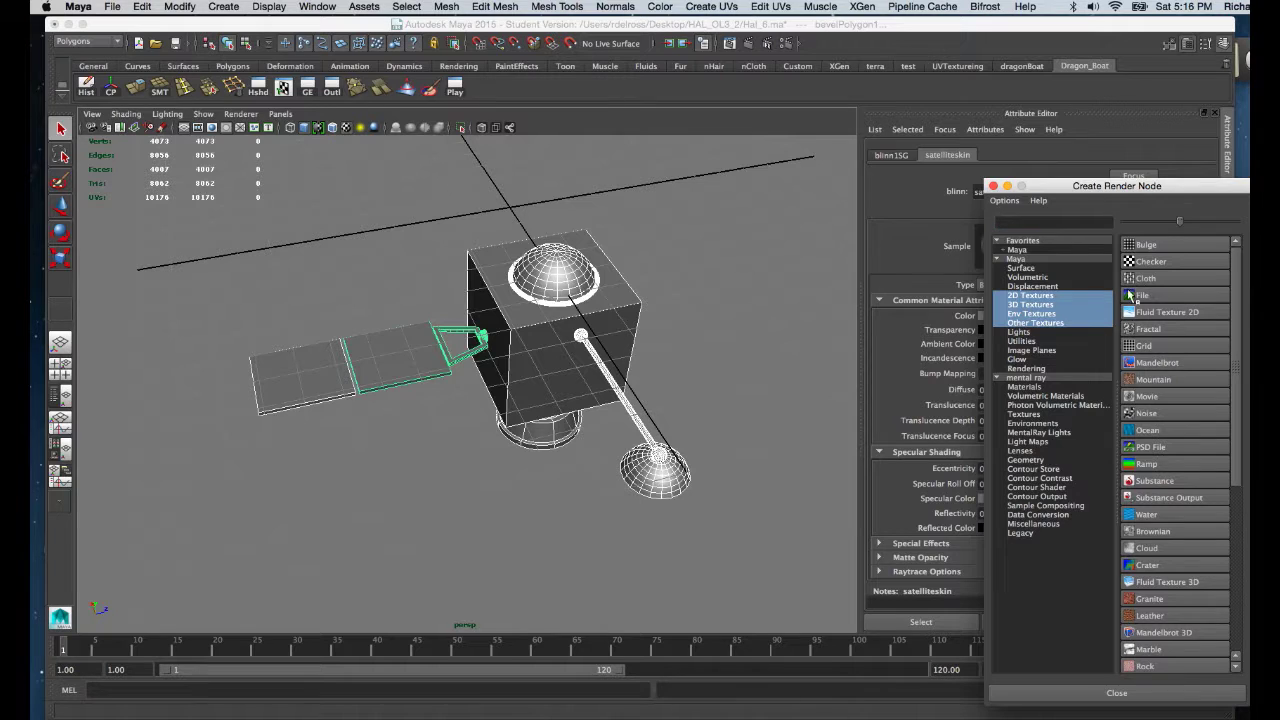
pyautogui.click(1146, 262)
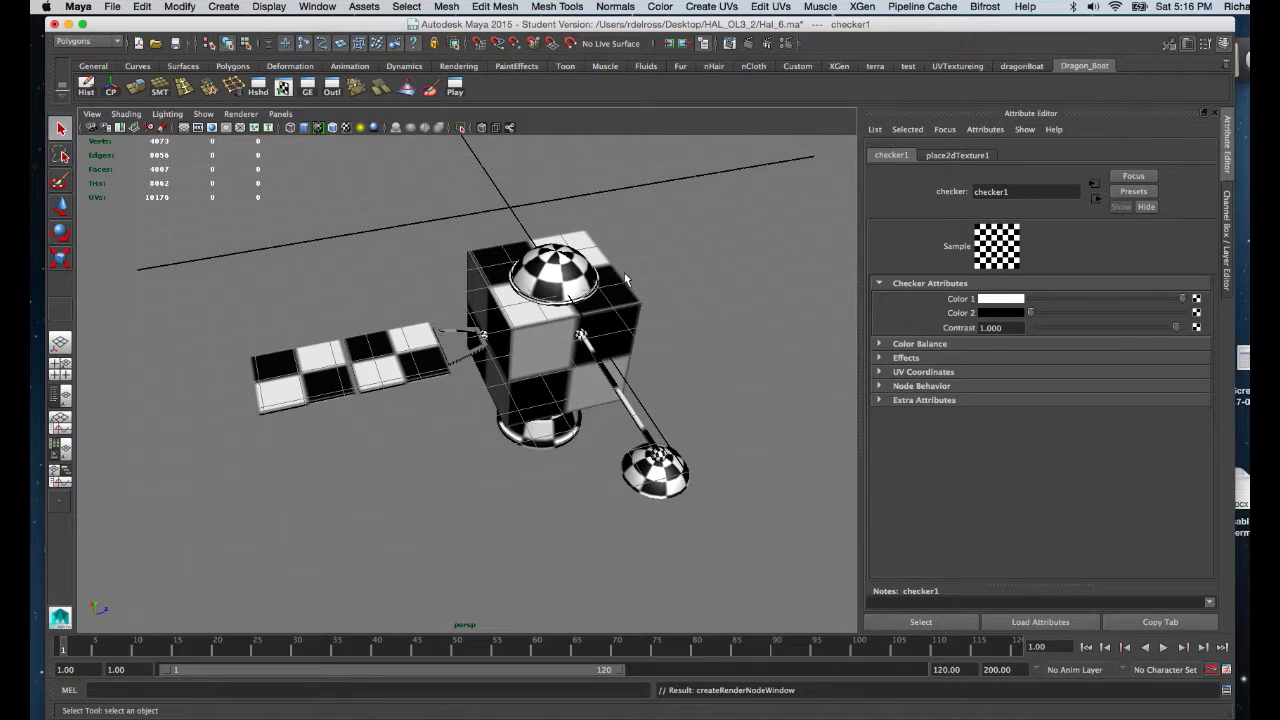
pyautogui.keyDown('alt'); pyautogui.moveTo(525, 308); pyautogui.dragTo(535, 305); pyautogui.keyUp('alt')
pyautogui.press('5')
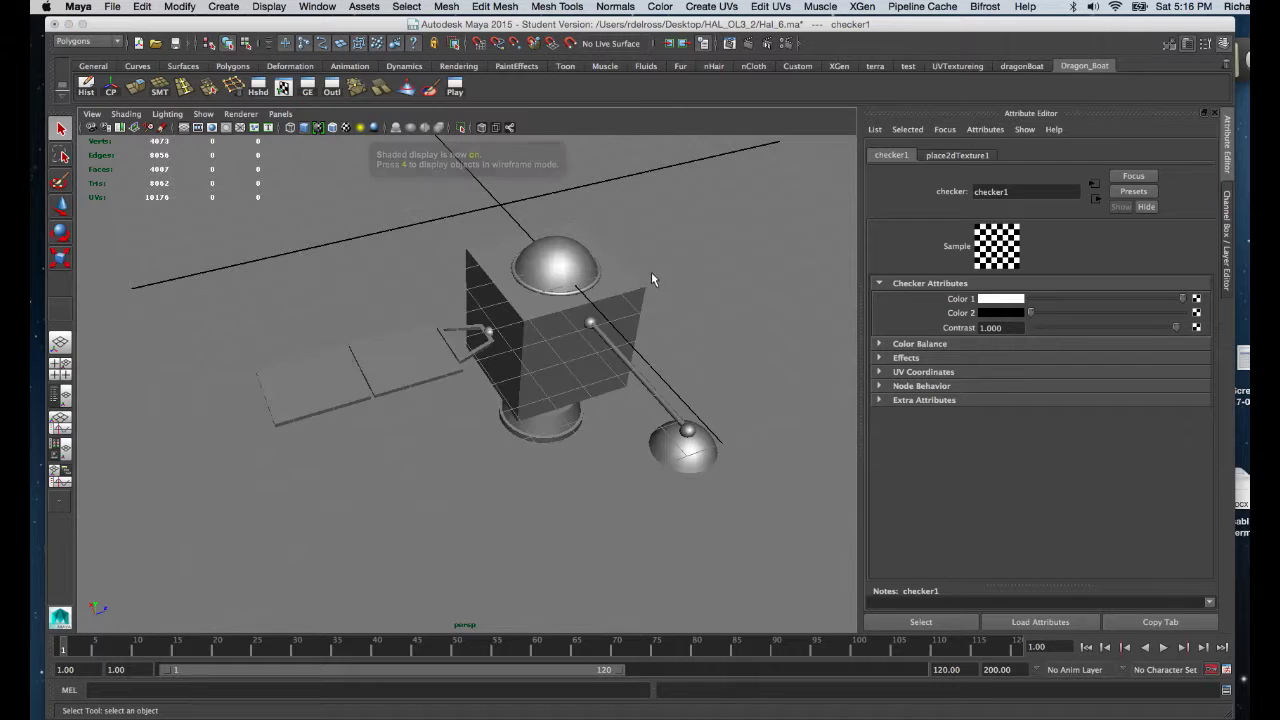
pyautogui.press('6')
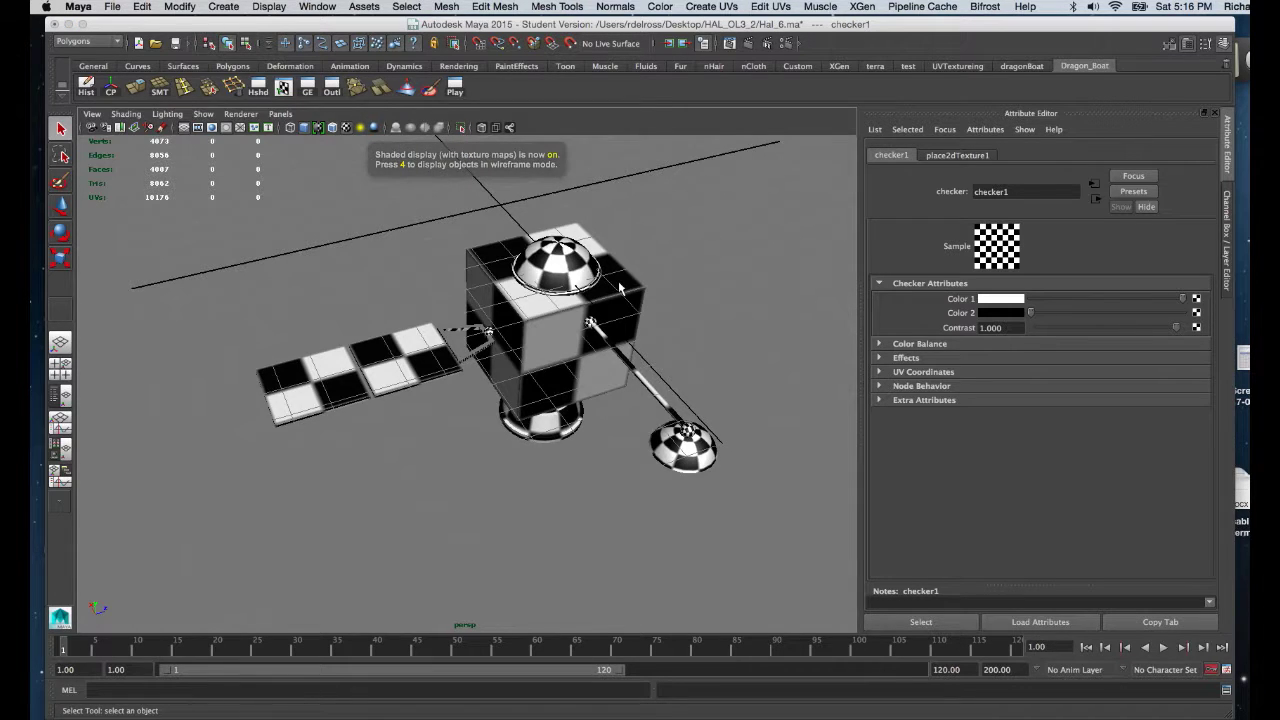
pyautogui.keyDown('alt'); pyautogui.moveTo(621, 279); pyautogui.dragTo(621, 277); pyautogui.keyUp('alt')
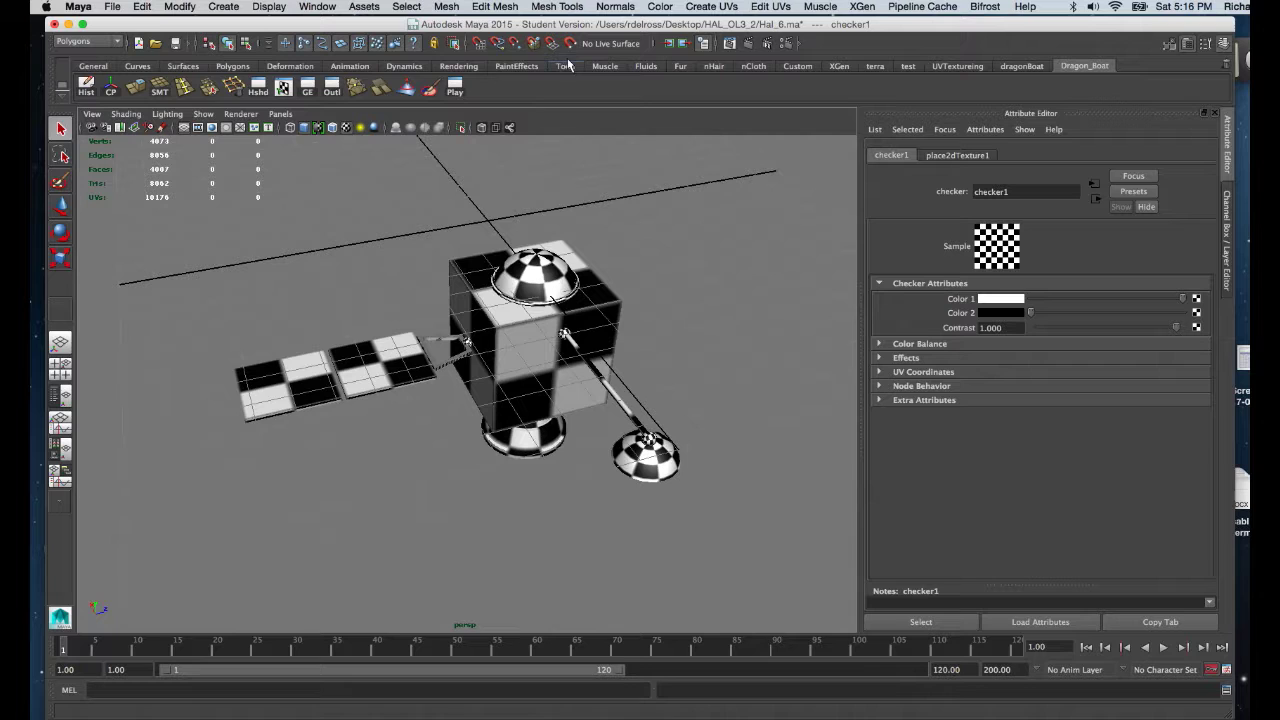
# Add the UV Texture Editor command to the shelf, removing the duplicate shelf button
pyautogui.click(770, 6)
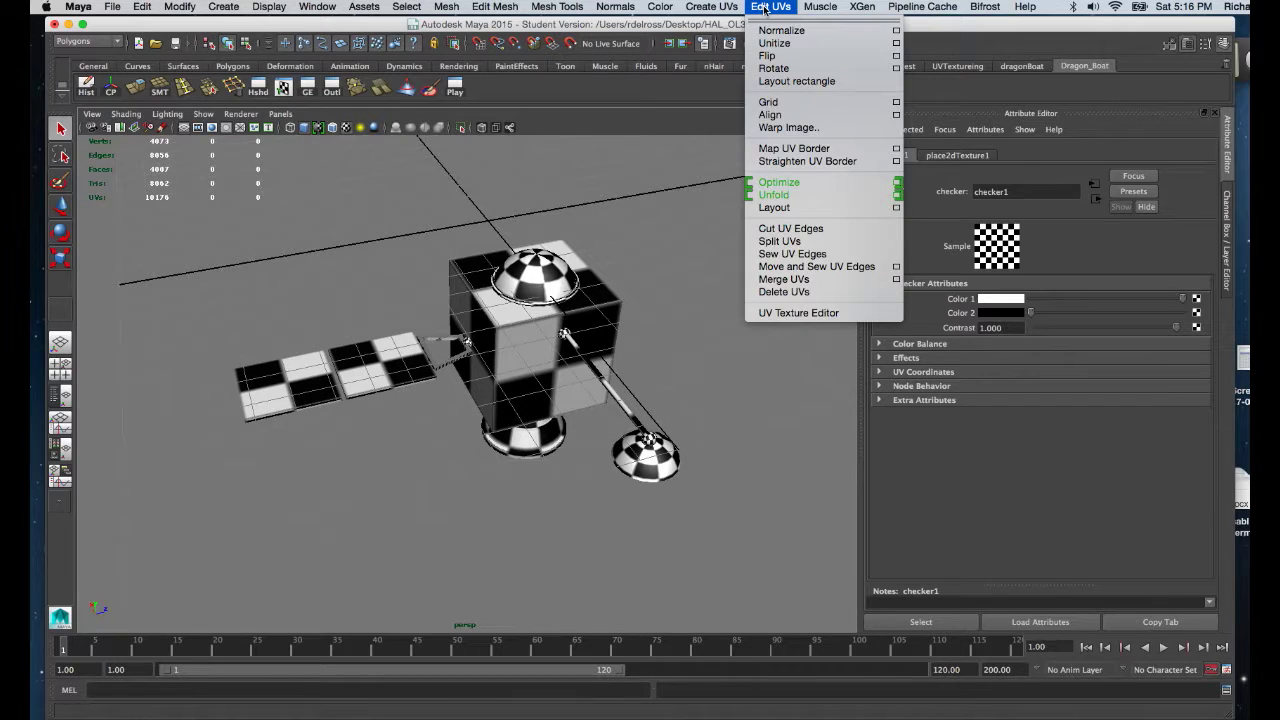
pyautogui.click(782, 313)
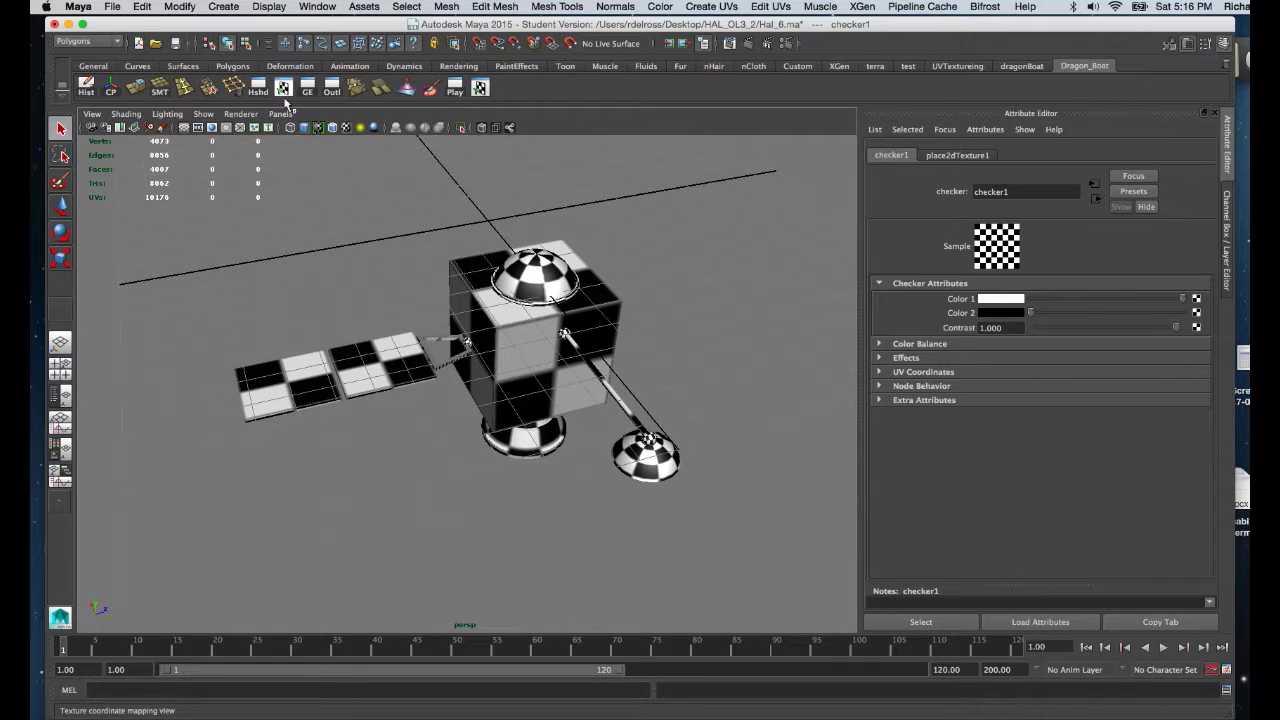
pyautogui.rightClick(482, 92)
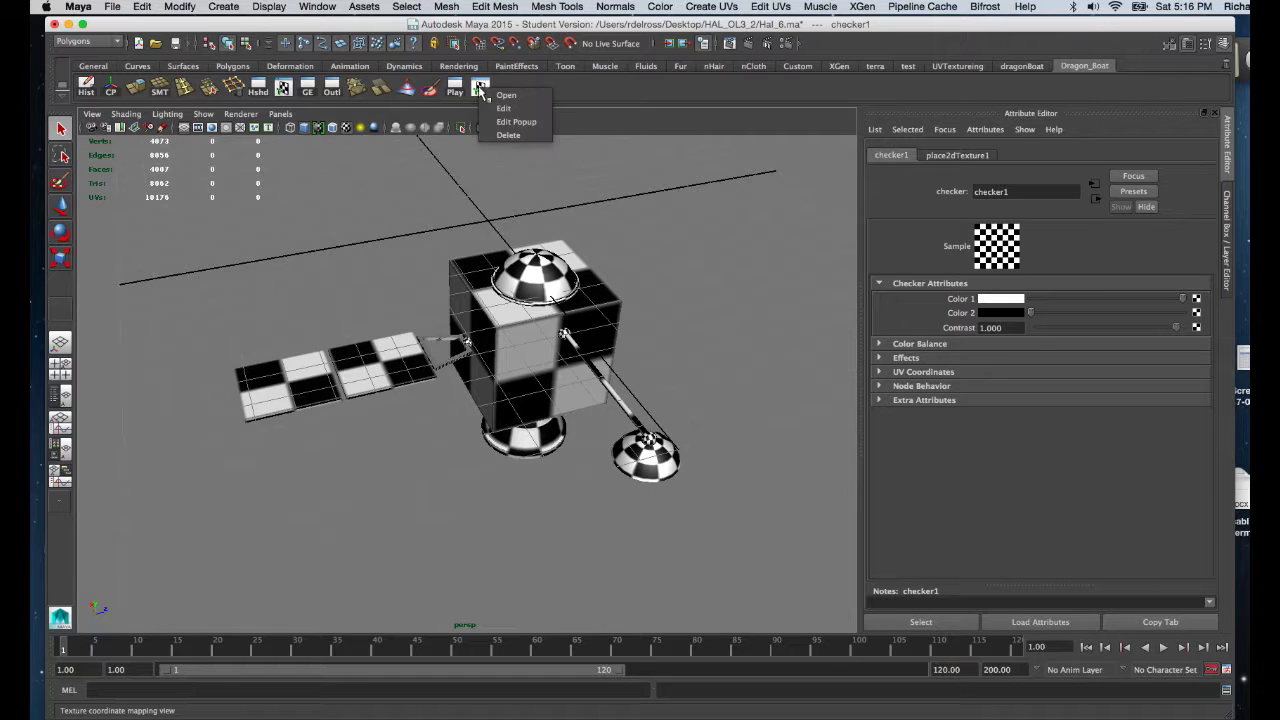
pyautogui.click(508, 135)
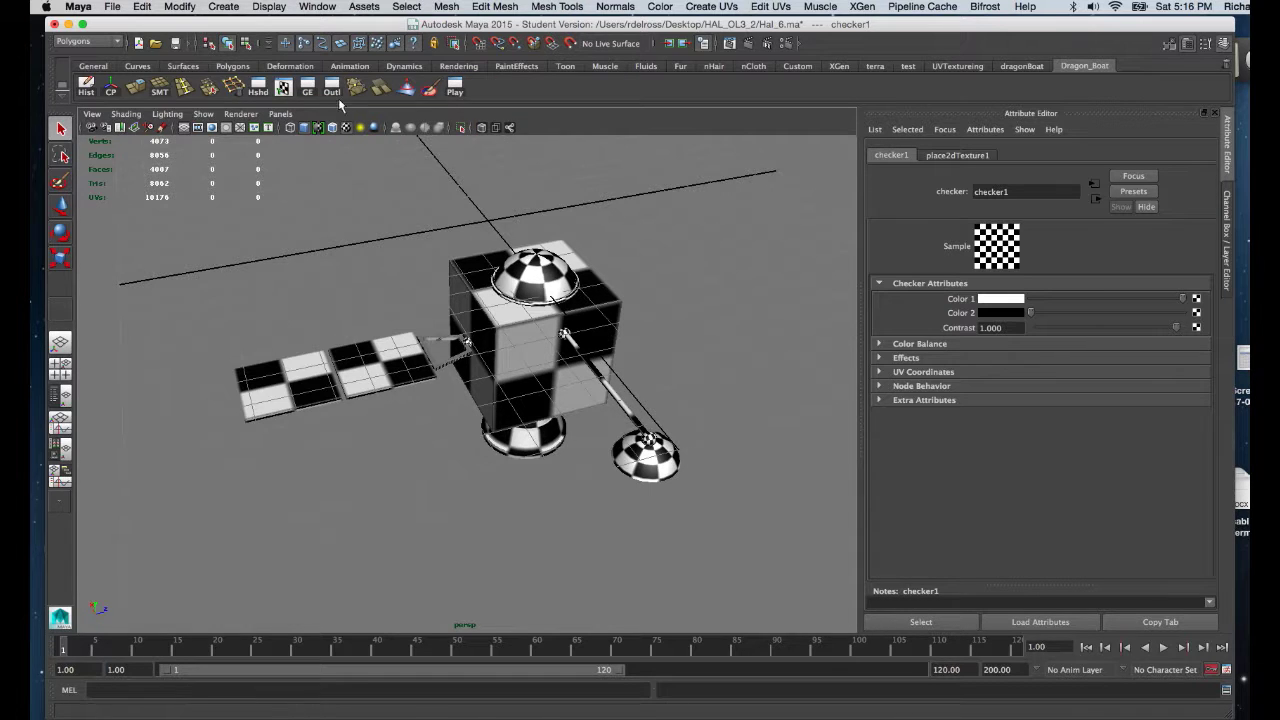
# Launch the UV Texture Editor beside the perspective view of the checkered satellite
pyautogui.click(283, 88)
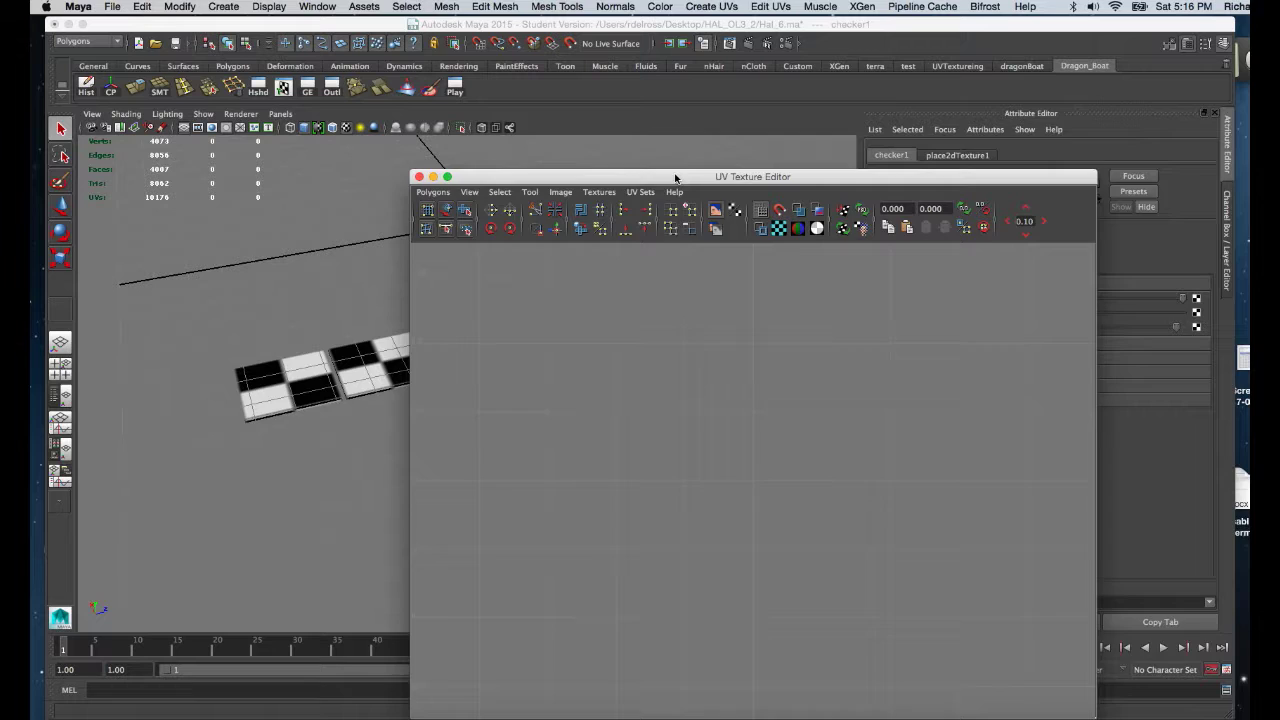
pyautogui.moveTo(675, 177); pyautogui.dragTo(909, 99)
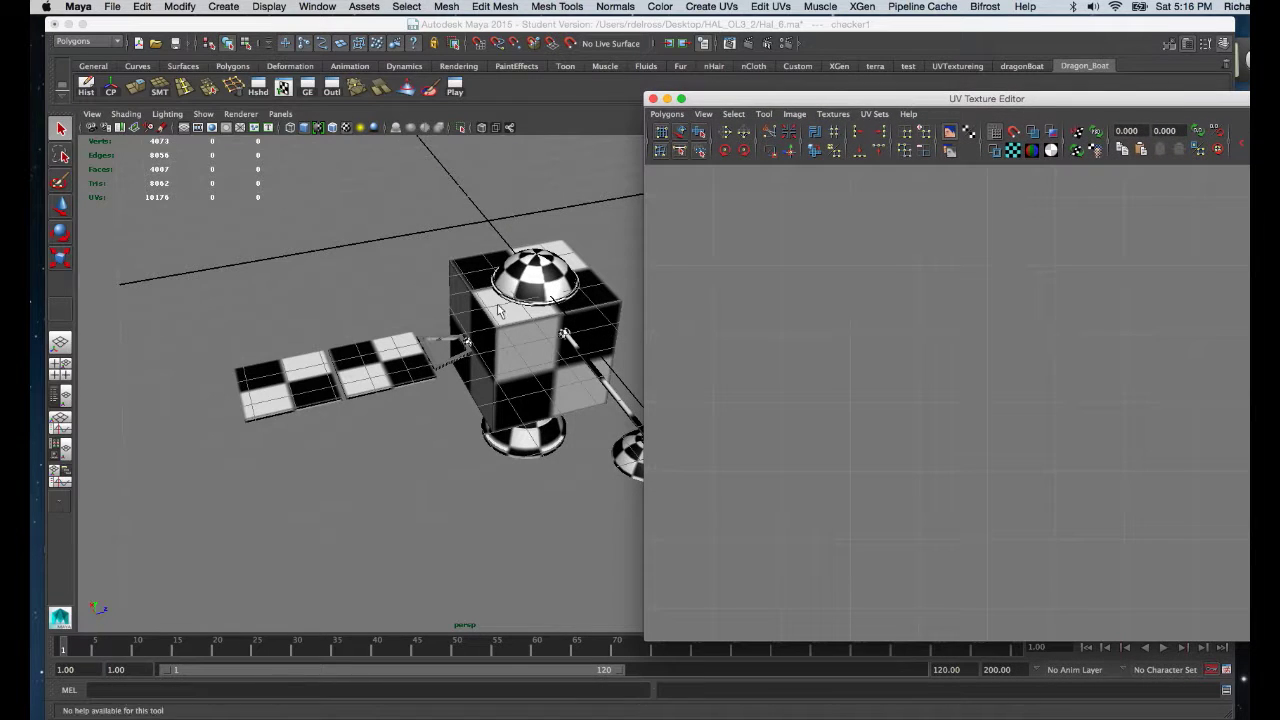
pyautogui.scroll(-5, 500, 311)
pyautogui.keyDown('alt'); pyautogui.moveTo(500, 311); pyautogui.dragTo(733, 176); pyautogui.keyUp('alt')
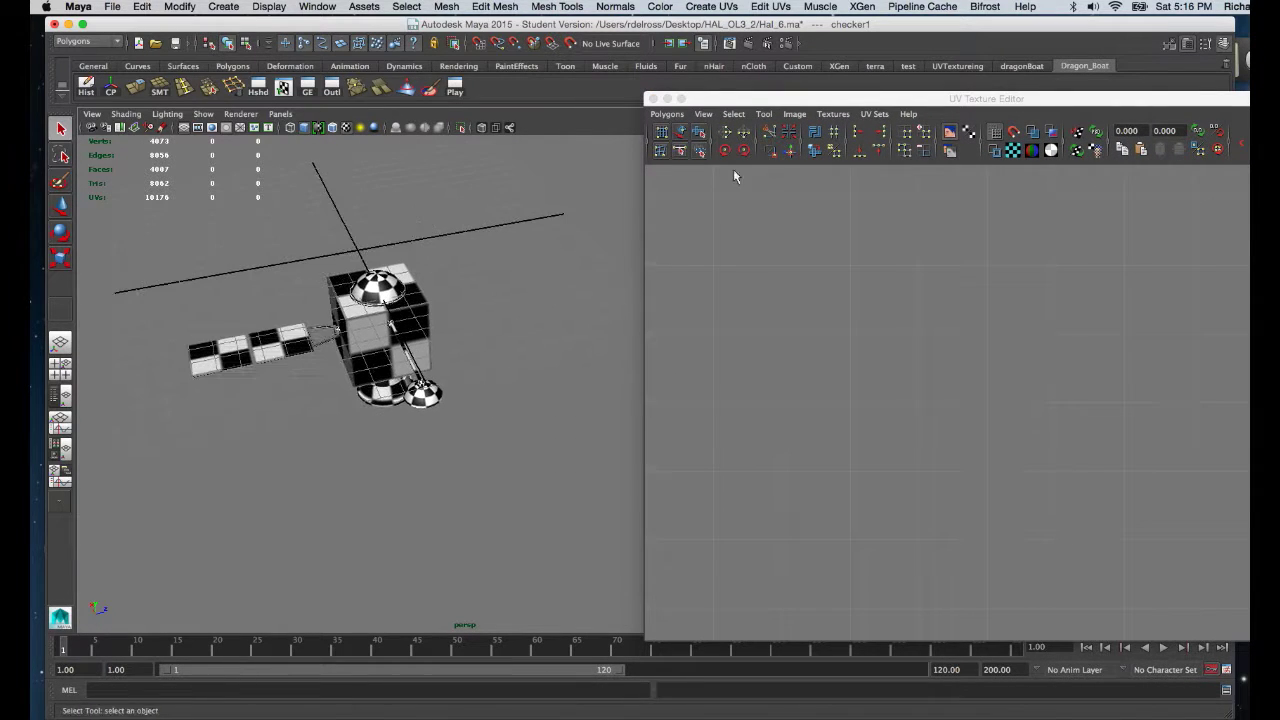
pyautogui.moveTo(785, 99); pyautogui.dragTo(765, 98)
pyautogui.keyDown('alt'); pyautogui.moveTo(508, 214); pyautogui.dragTo(375, 262); pyautogui.keyUp('alt')
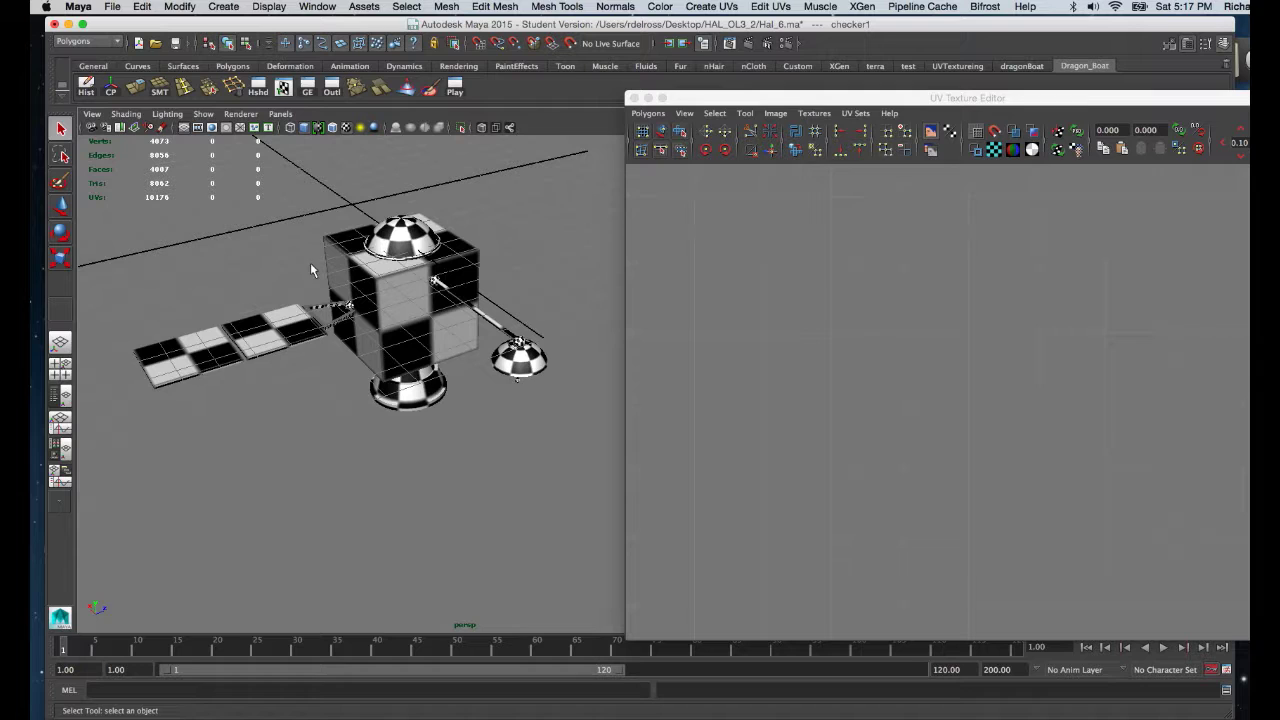
pyautogui.keyDown('alt'); pyautogui.moveTo(436, 285); pyautogui.dragTo(425, 288); pyautogui.keyUp('alt')
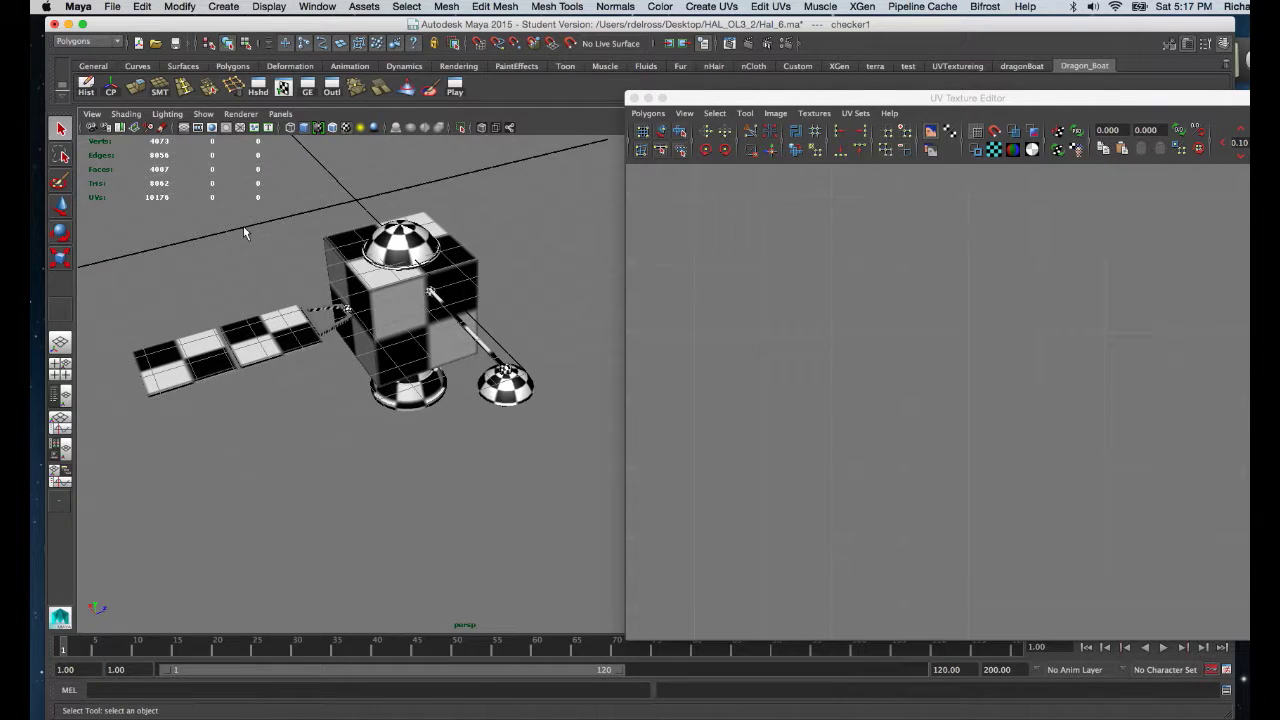
# Apply Automatic Mapping to the satellite's cube body, framing the 0–1 UV square, then reselect the cube
pyautogui.click(380, 280)
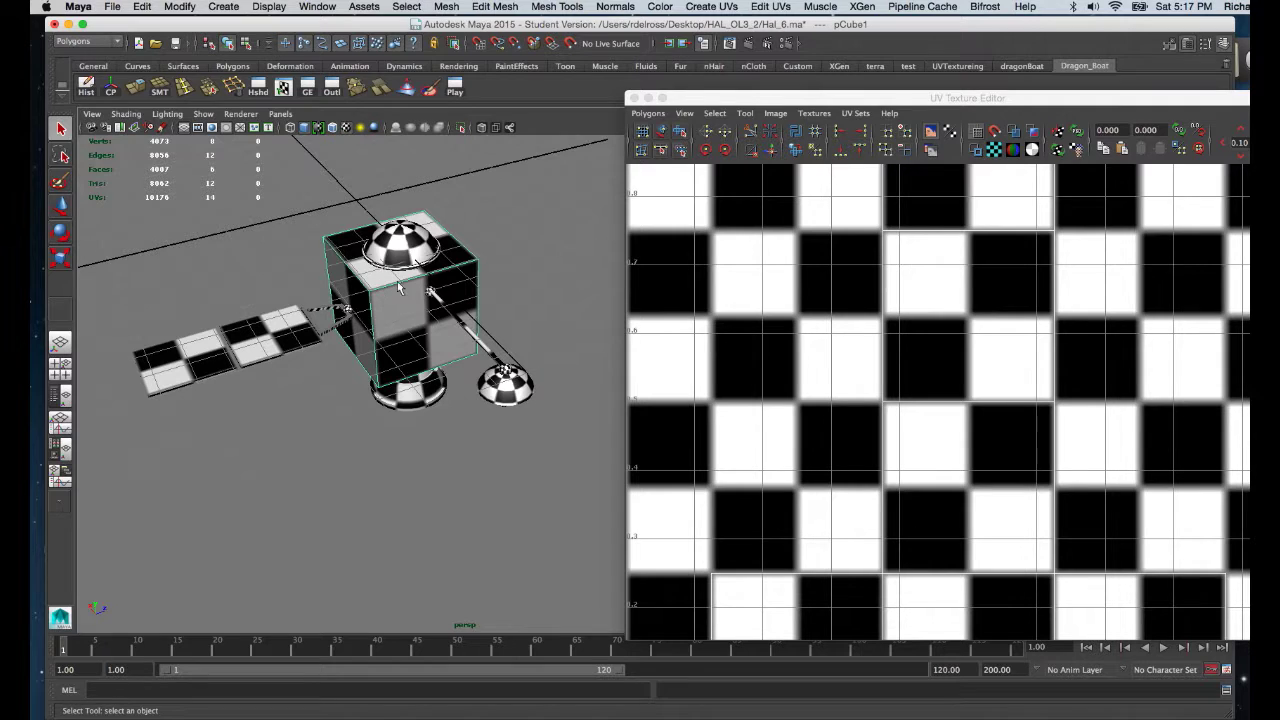
pyautogui.press('f')
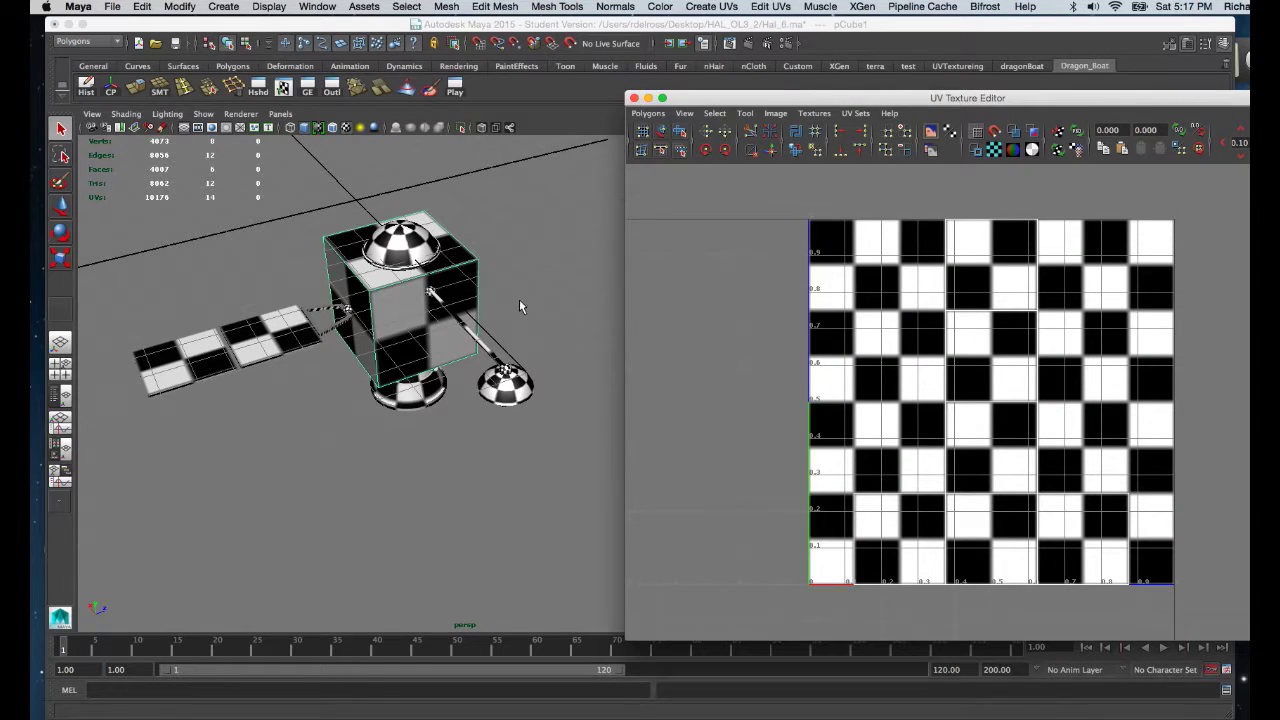
pyautogui.press('space')
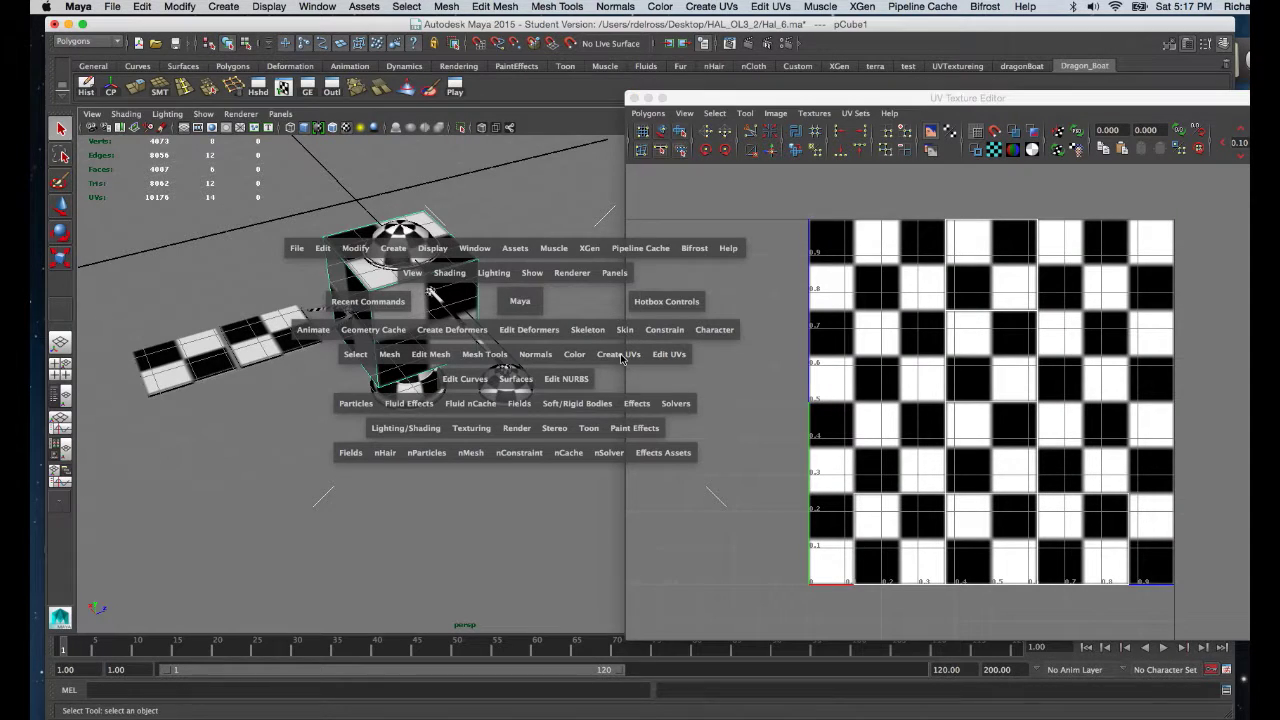
pyautogui.click(621, 358)
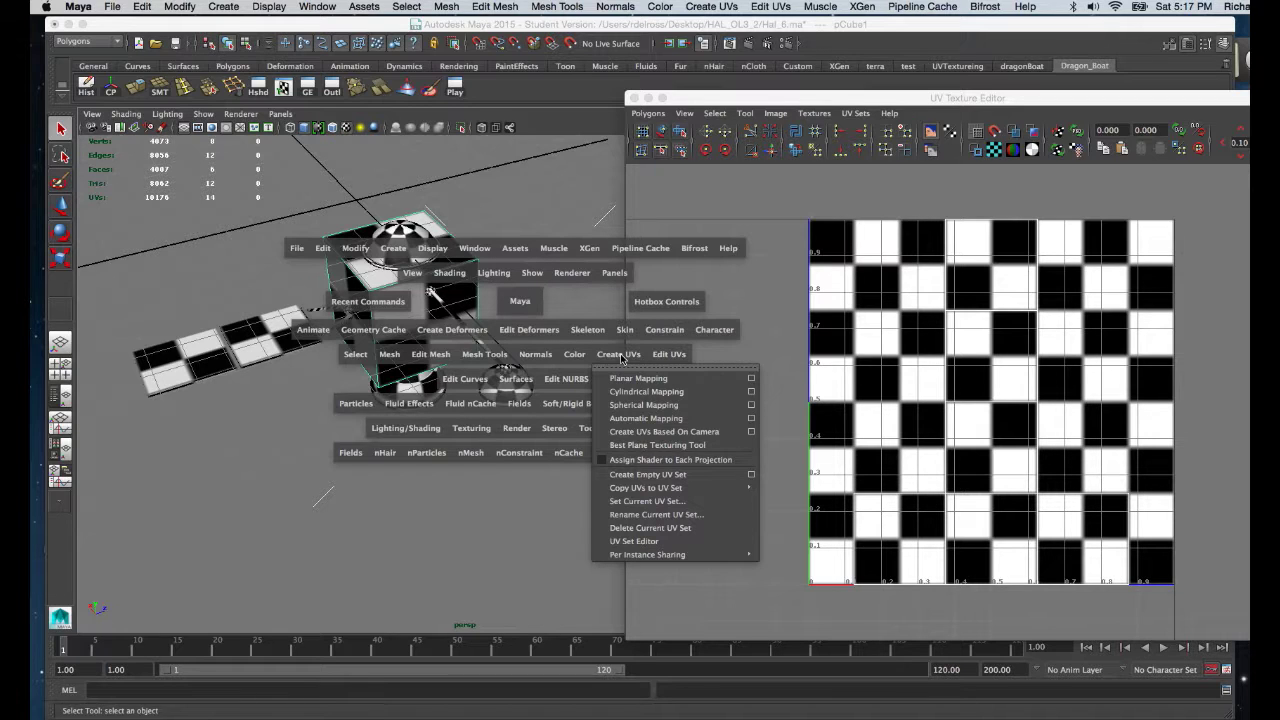
pyautogui.click(646, 418)
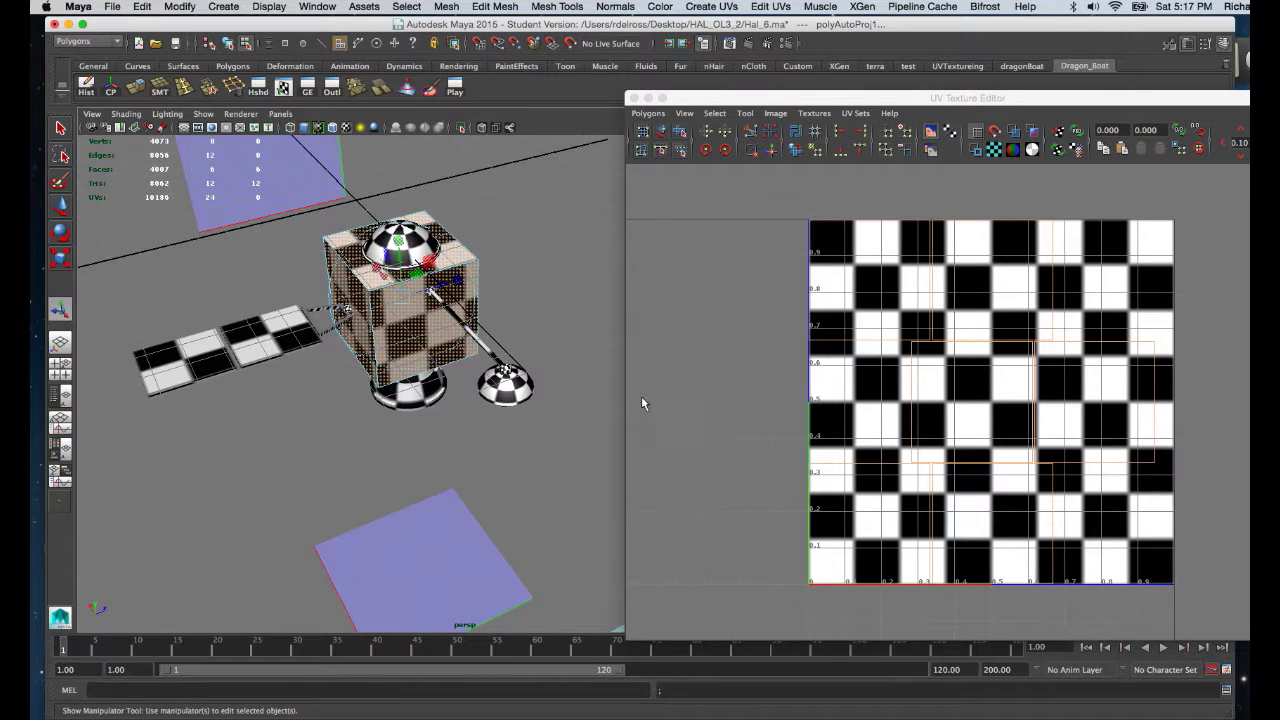
pyautogui.click(560, 242)
pyautogui.click(459, 246)
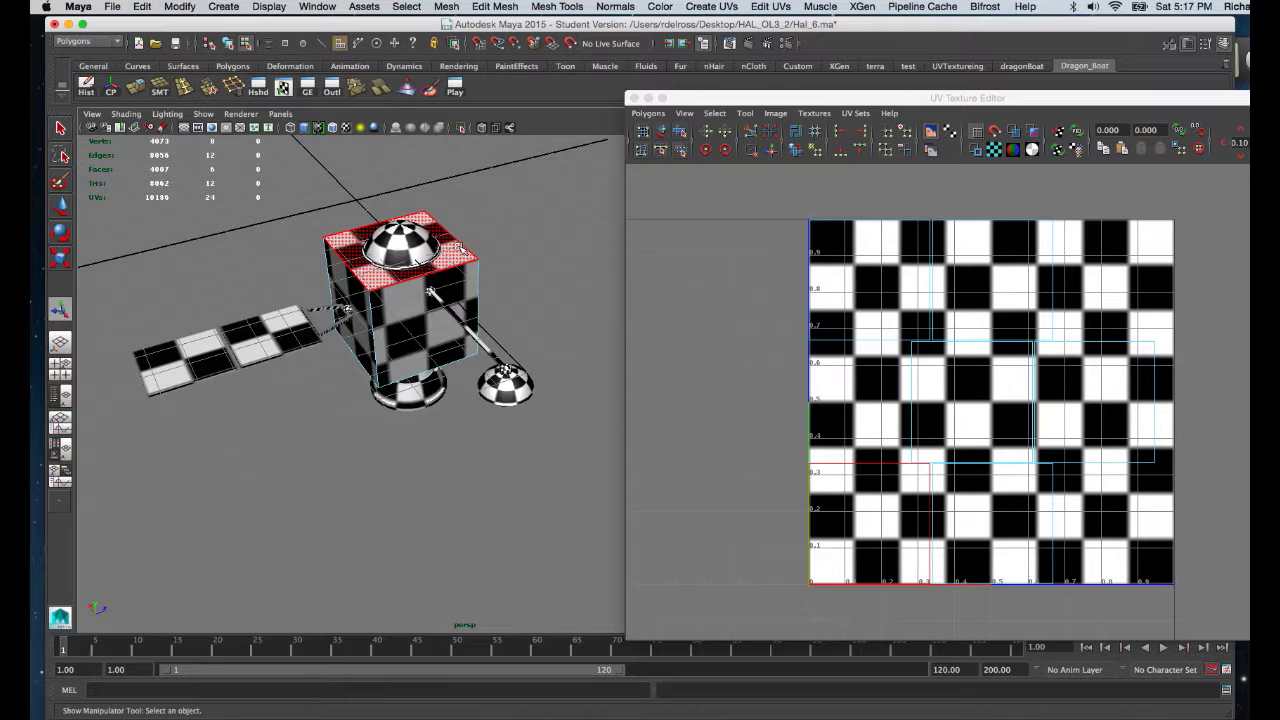
pyautogui.moveTo(459, 246); pyautogui.dragTo(478, 242, button='right')
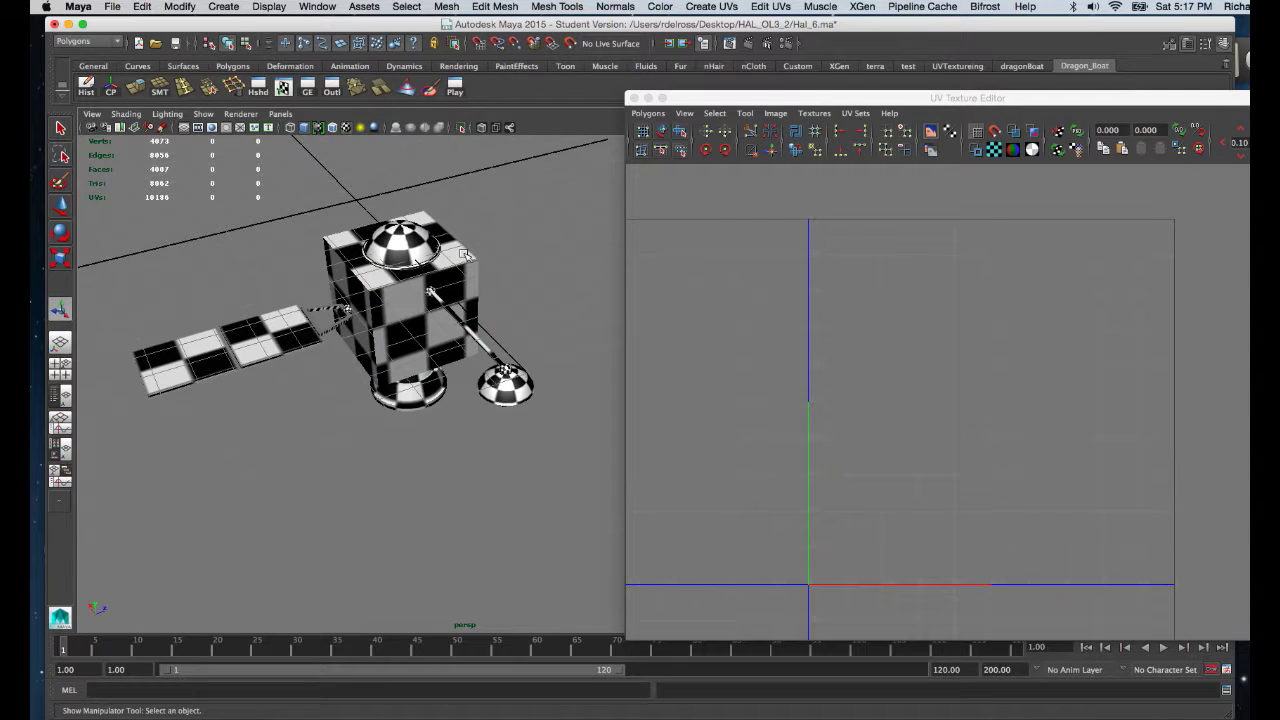
pyautogui.click(463, 254)
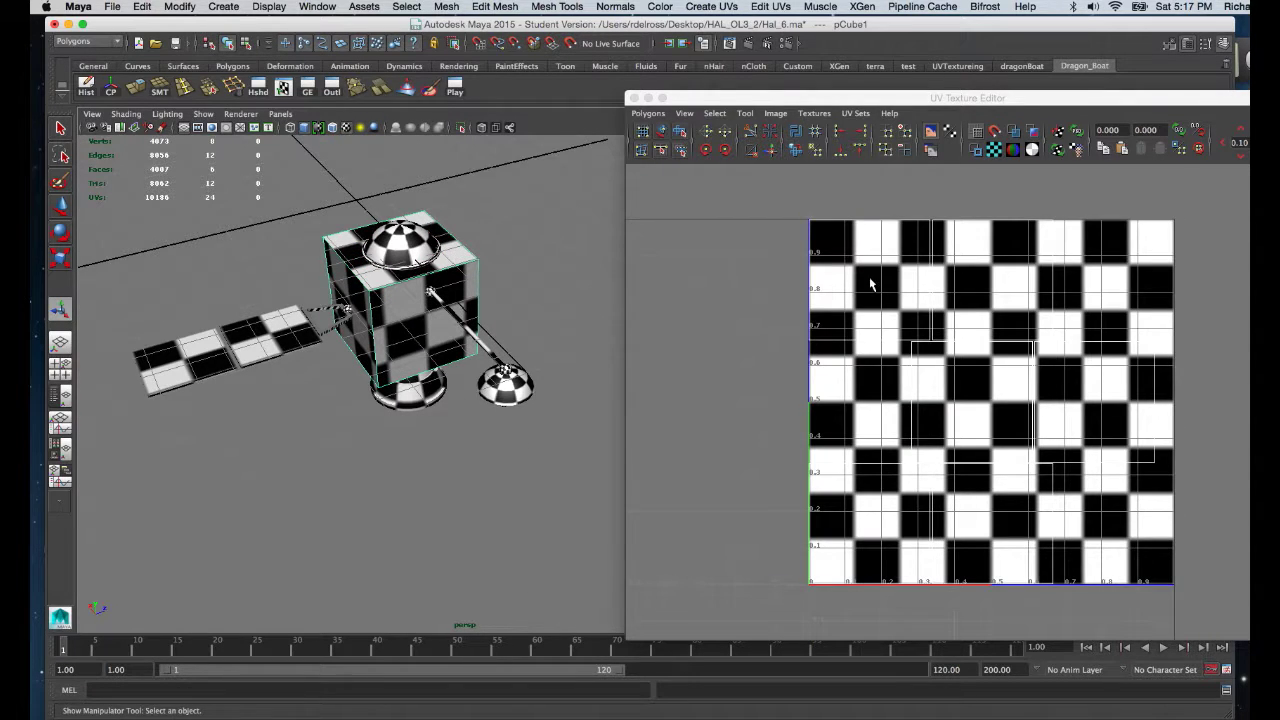
pyautogui.moveTo(926, 100); pyautogui.dragTo(878, 93)
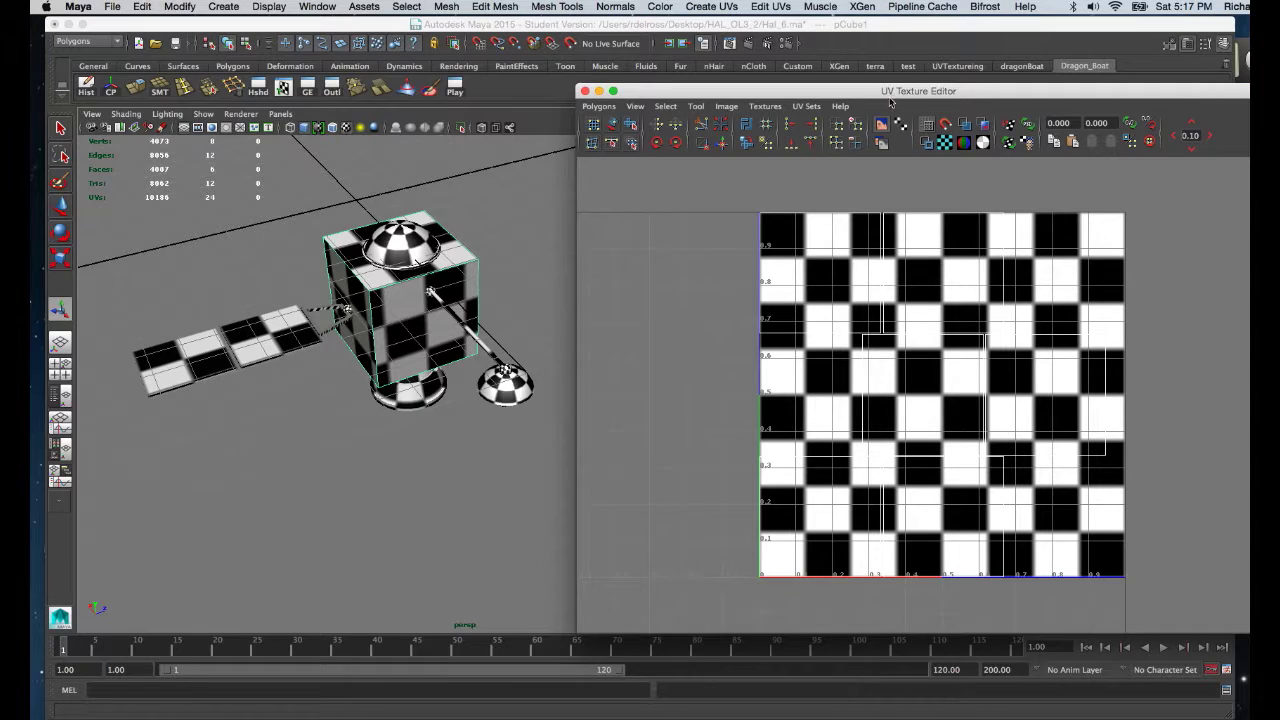
# Hide the checker image and turn on shaded UV display for the cube's six shells
pyautogui.moveTo(887, 90); pyautogui.dragTo(875, 86)
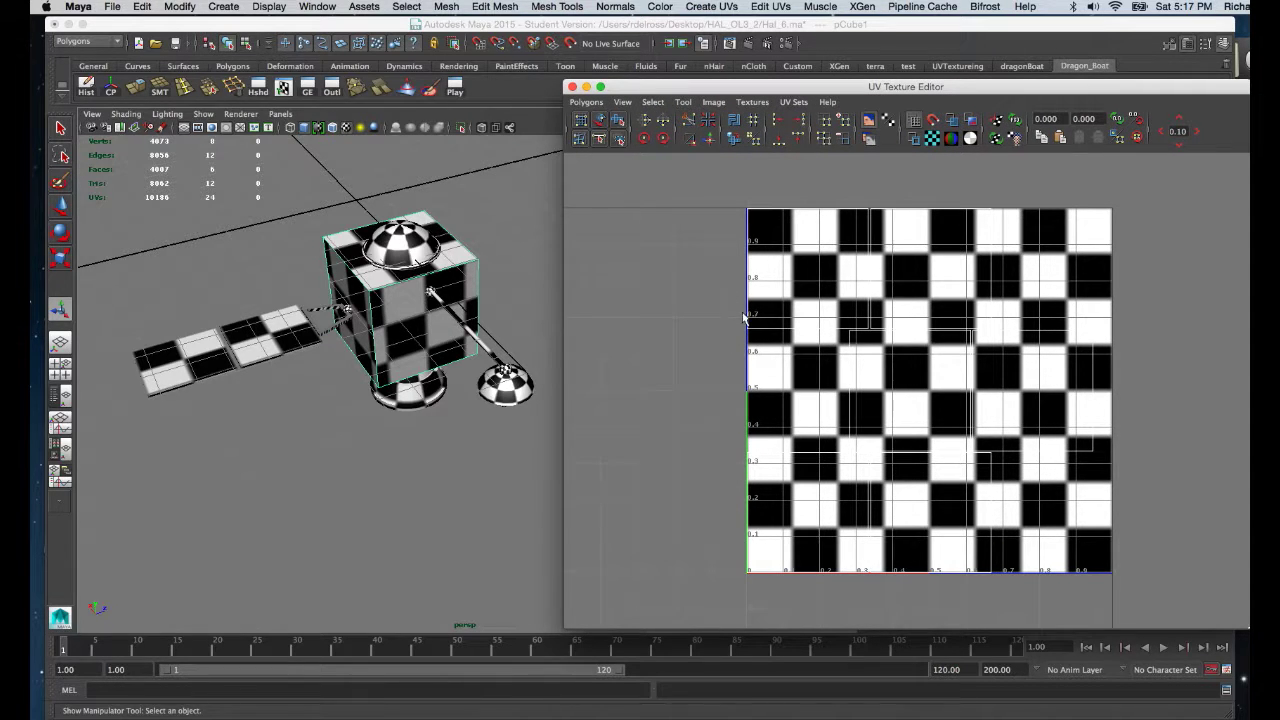
pyautogui.moveTo(914, 92); pyautogui.dragTo(841, 93)
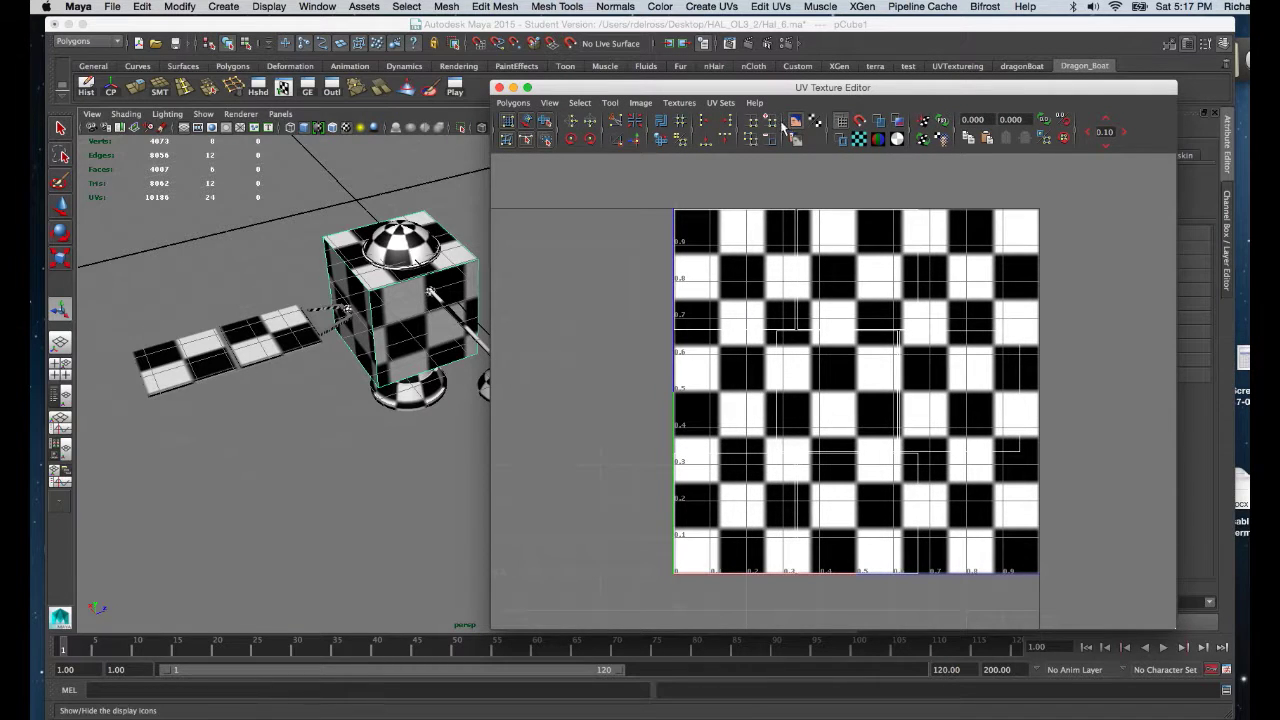
pyautogui.click(795, 121)
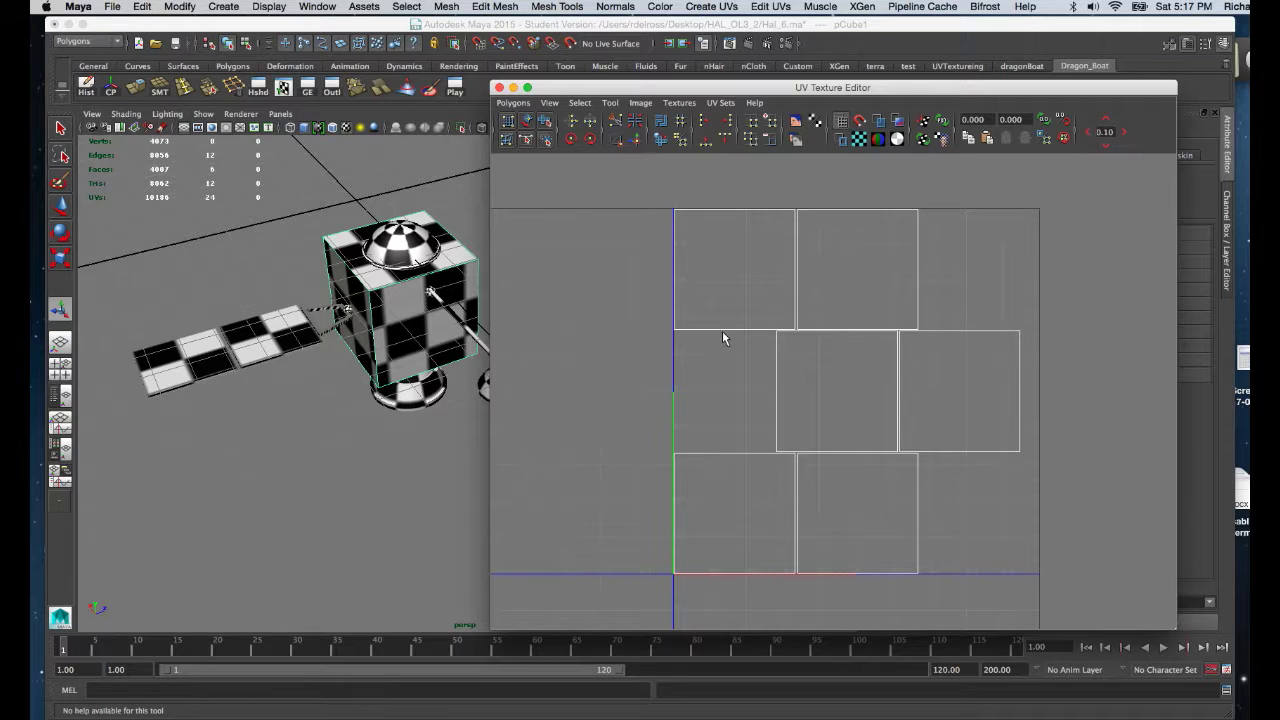
pyautogui.click(879, 122)
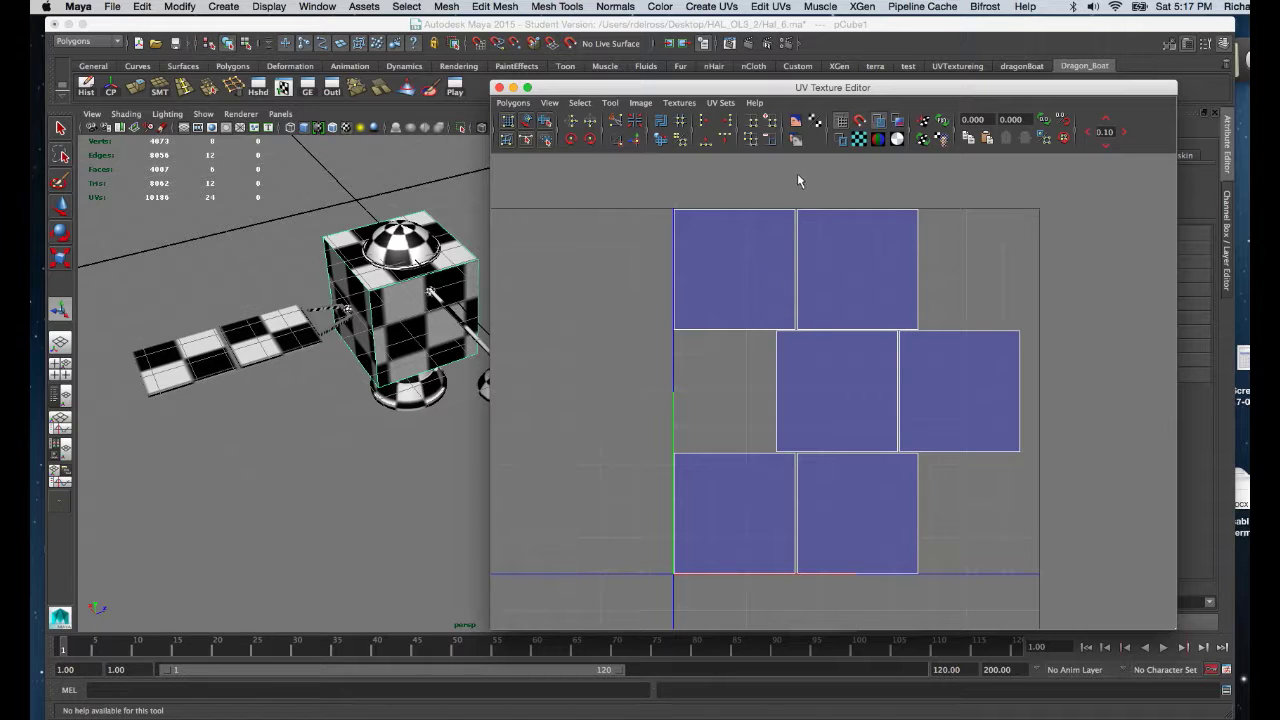
pyautogui.click(428, 289)
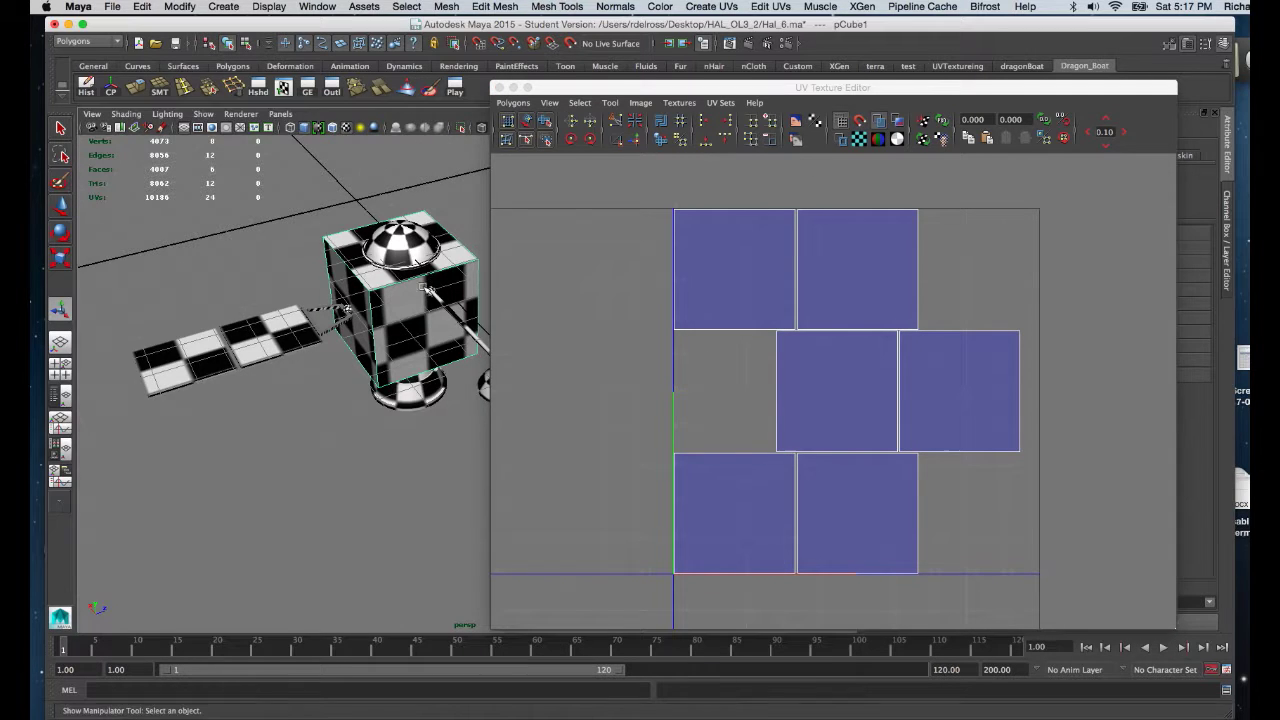
pyautogui.keyDown('alt'); pyautogui.moveTo(428, 289); pyautogui.dragTo(376, 314); pyautogui.keyUp('alt')
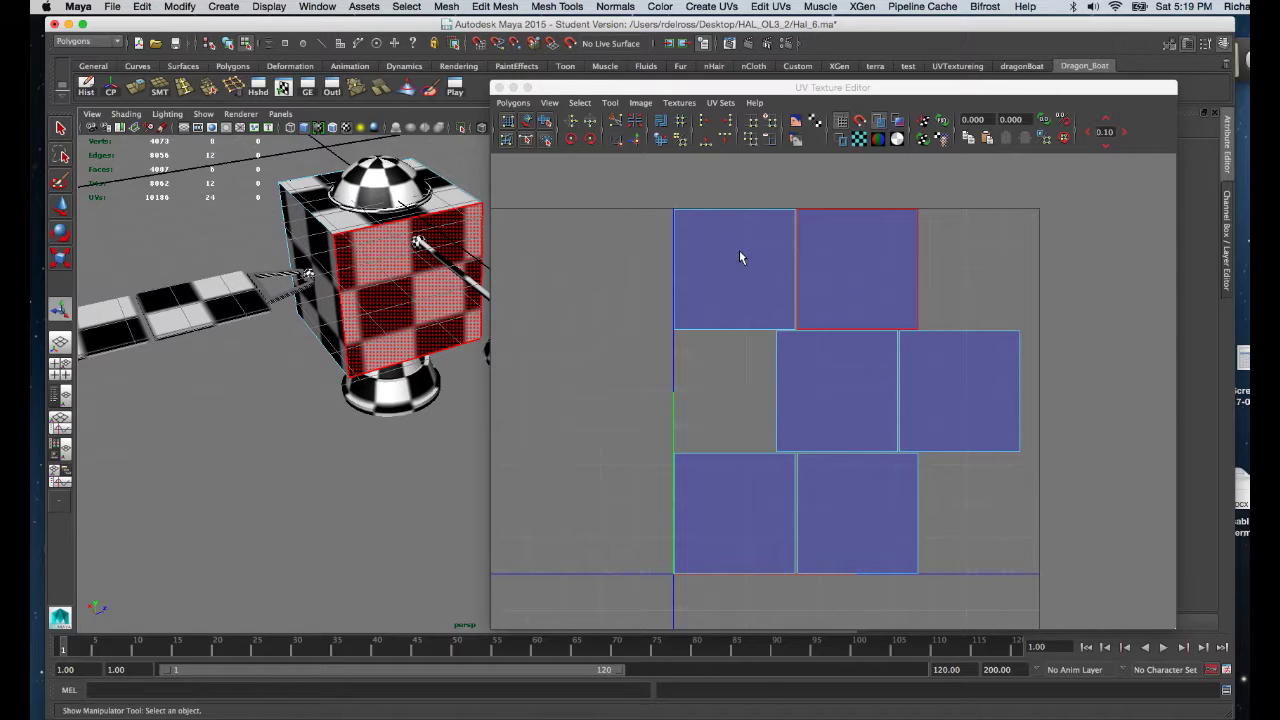
# In edge mode, sew the first cube shell to its neighbour with Move and Sew UV Edges
pyautogui.rightClick(739, 257)
pyautogui.moveTo(739, 257); pyautogui.dragTo(737, 229, button='right')
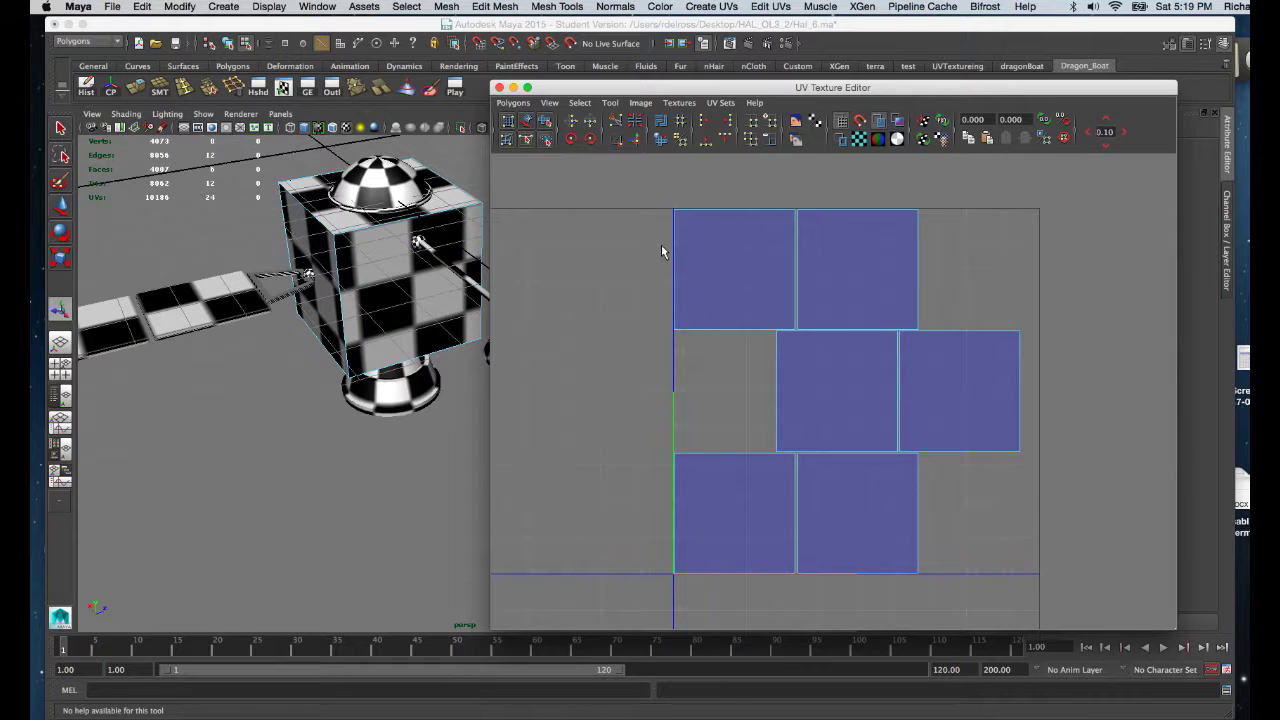
pyautogui.click(673, 270)
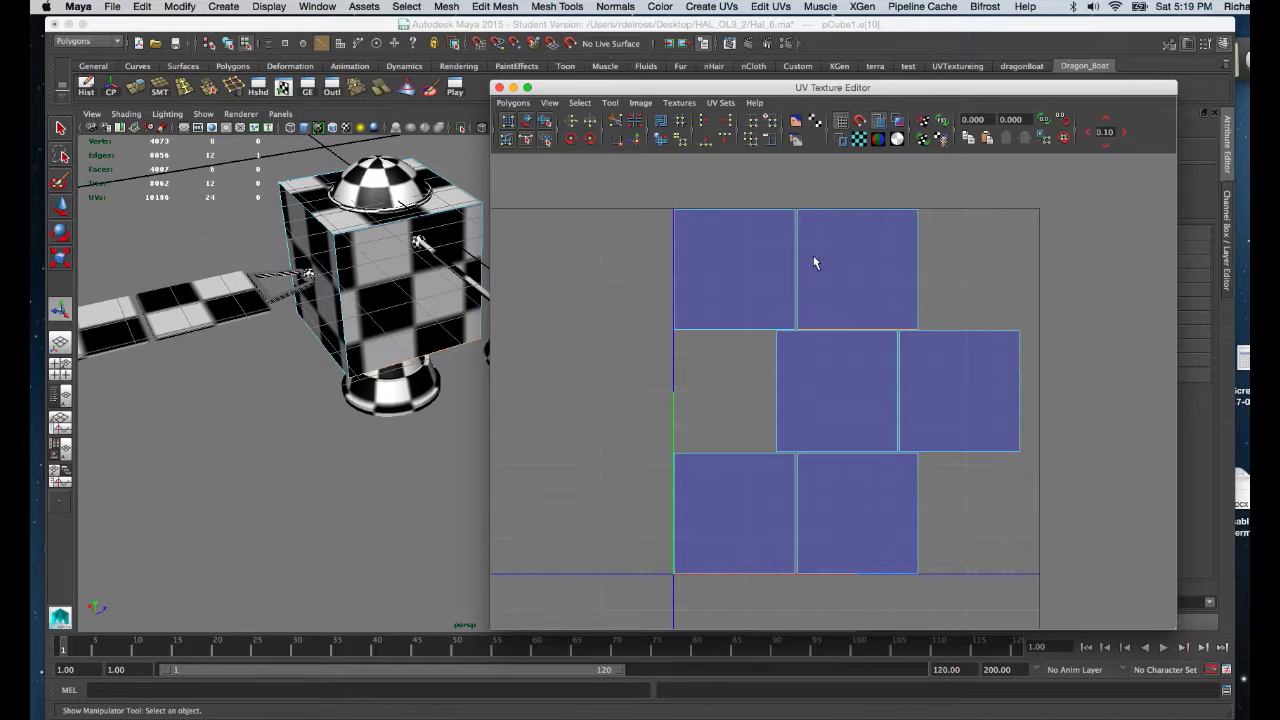
pyautogui.click(514, 103)
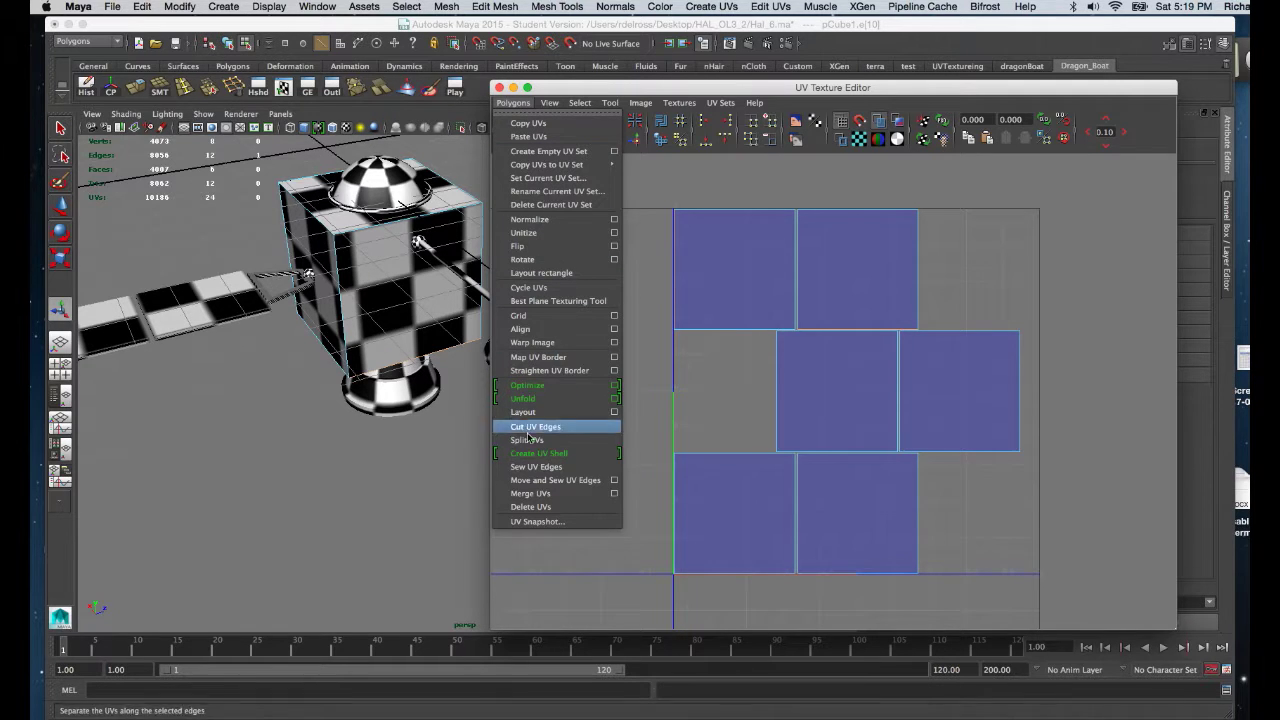
pyautogui.click(538, 481)
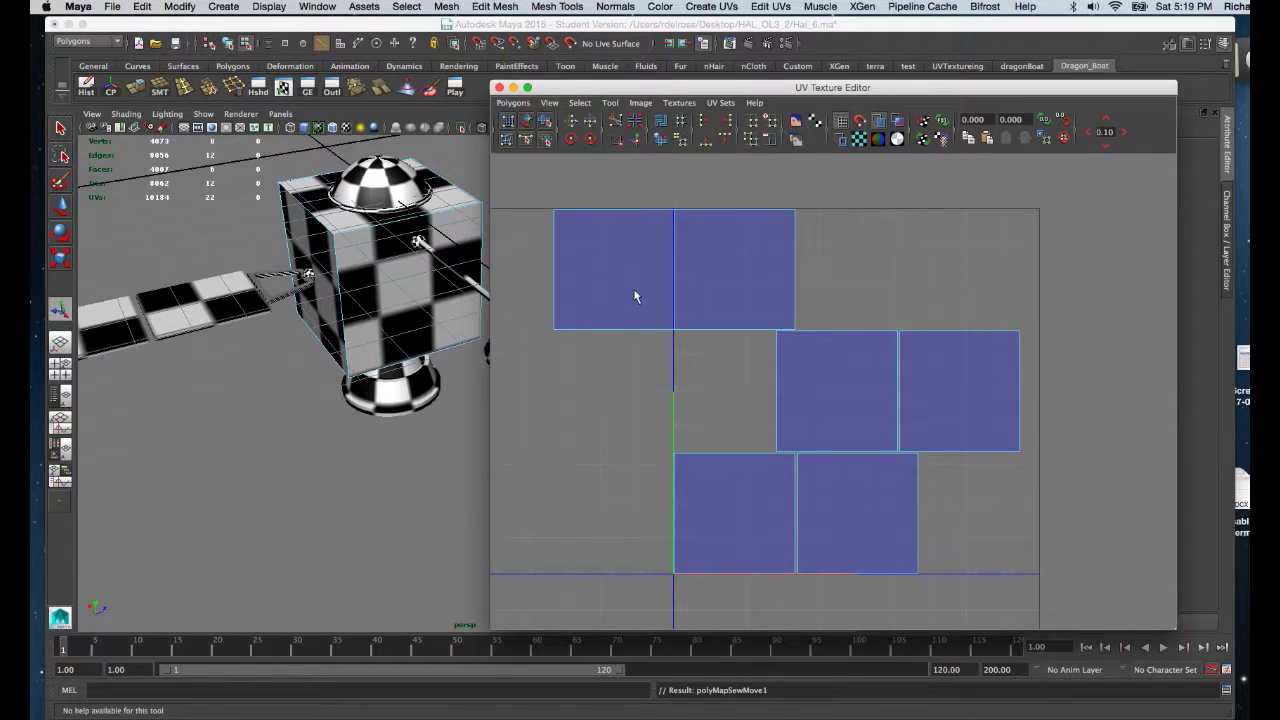
pyautogui.click(368, 268)
pyautogui.moveTo(368, 268)
pyautogui.keyDown('alt'); pyautogui.mouseDown()
pyautogui.moveTo(340, 285)
pyautogui.moveTo(477, 247)
pyautogui.moveTo(420, 255)
pyautogui.moveTo(340, 240)
pyautogui.moveTo(346, 279)
pyautogui.moveTo(381, 278)
pyautogui.mouseUp(); pyautogui.keyUp('alt')
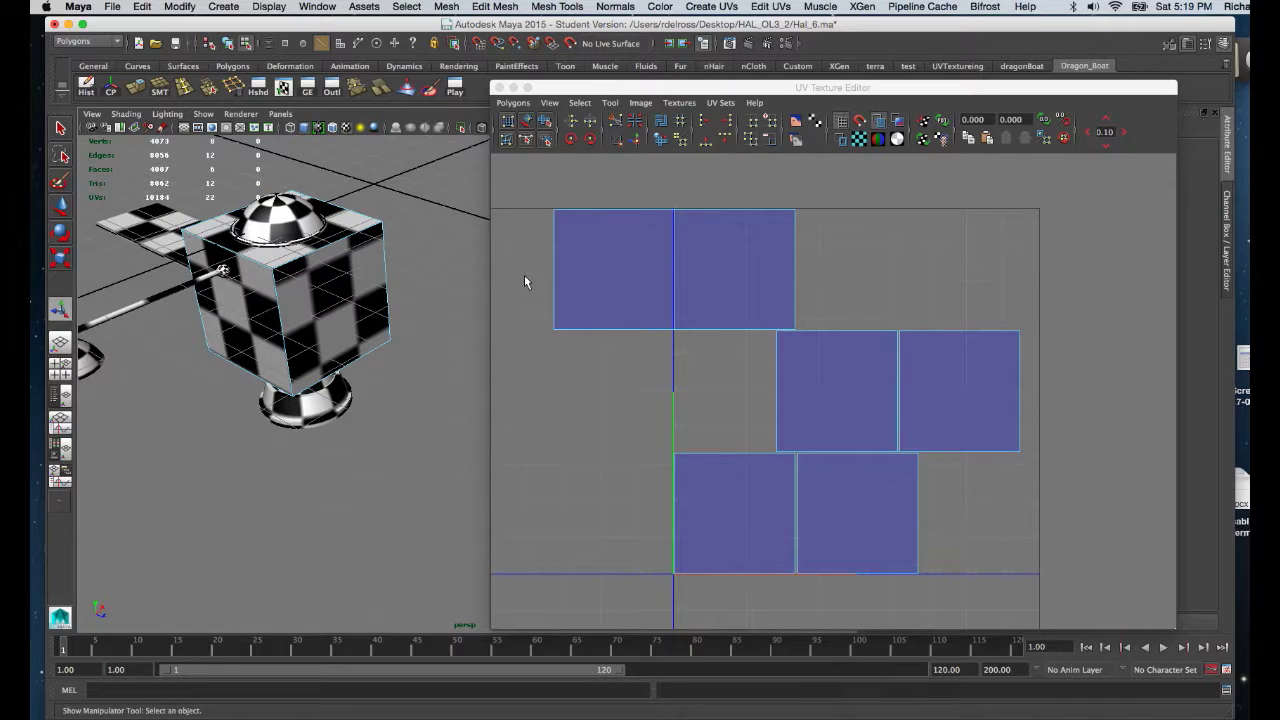
# Sew the remaining shells along their border edges into a cross-shaped layout
pyautogui.click(782, 252)
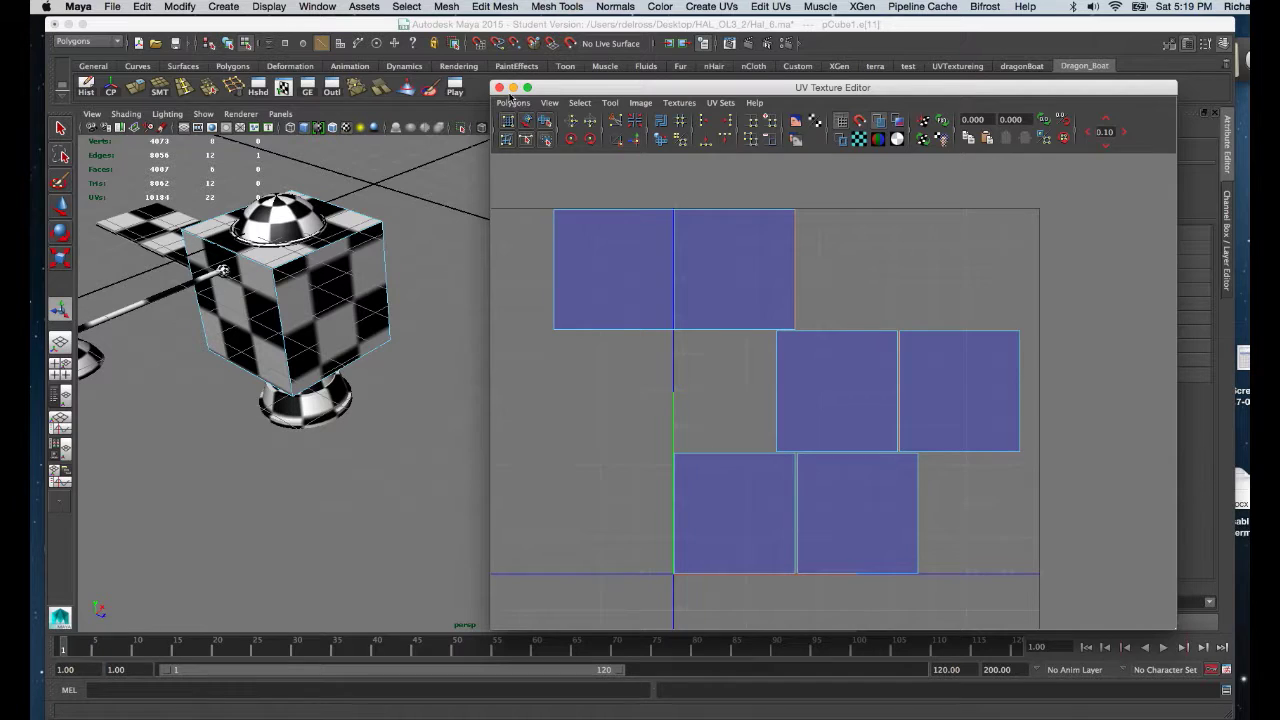
pyautogui.click(511, 101)
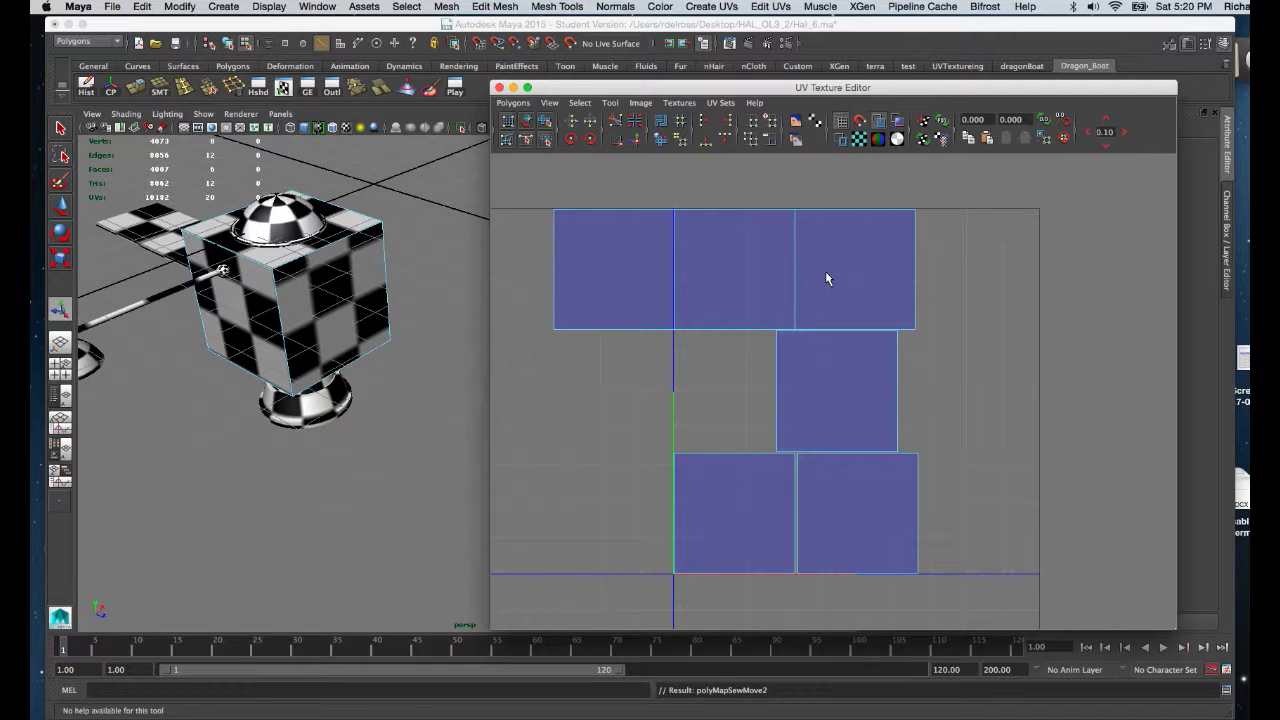
pyautogui.click(929, 287)
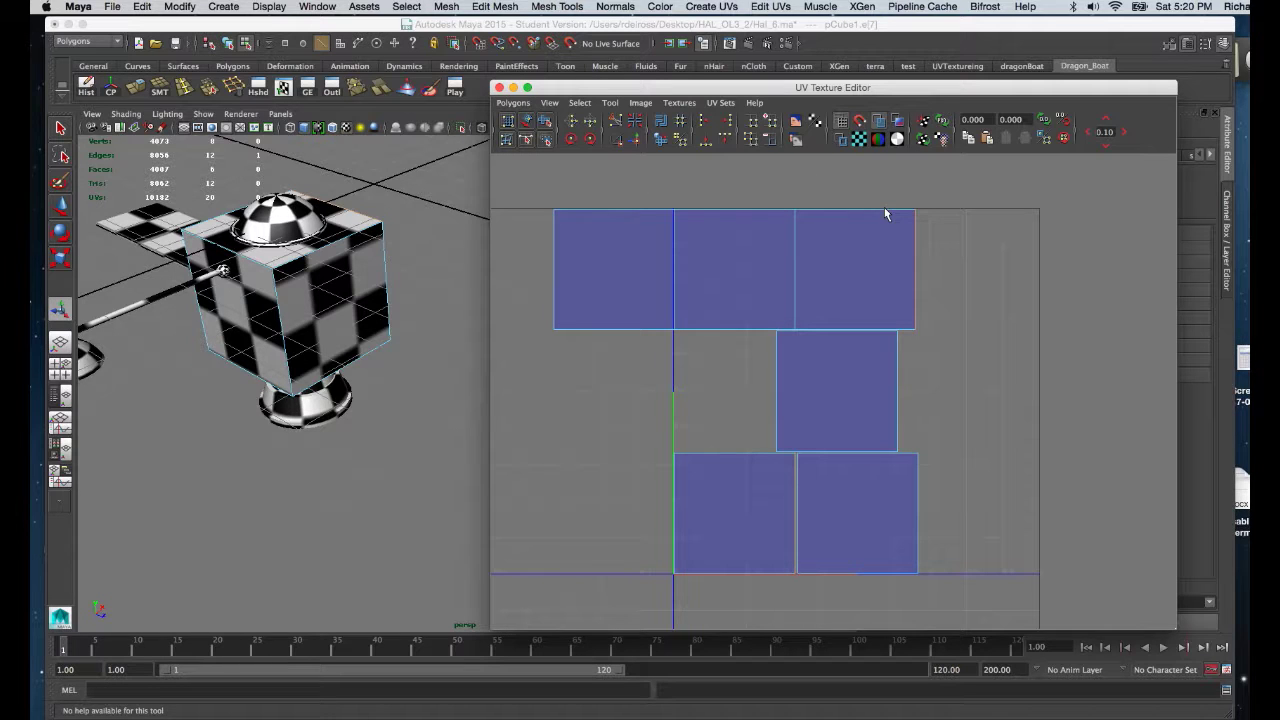
pyautogui.press('g')
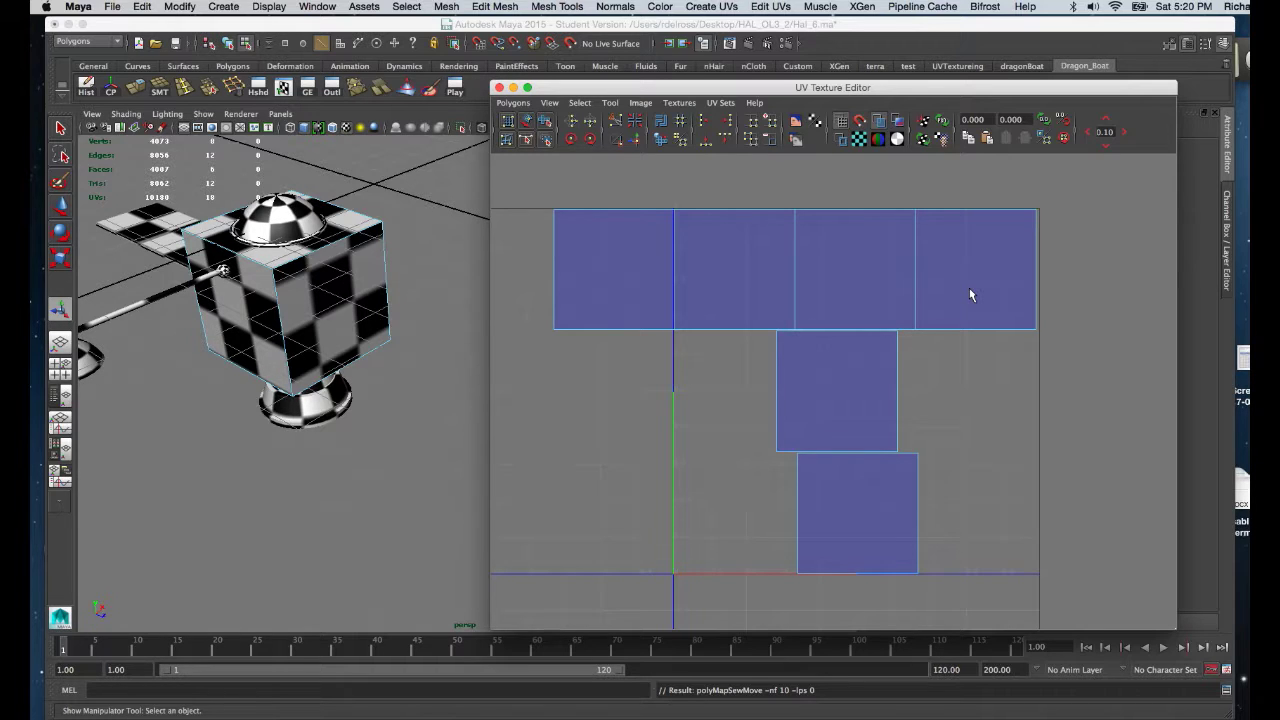
pyautogui.click(1044, 277)
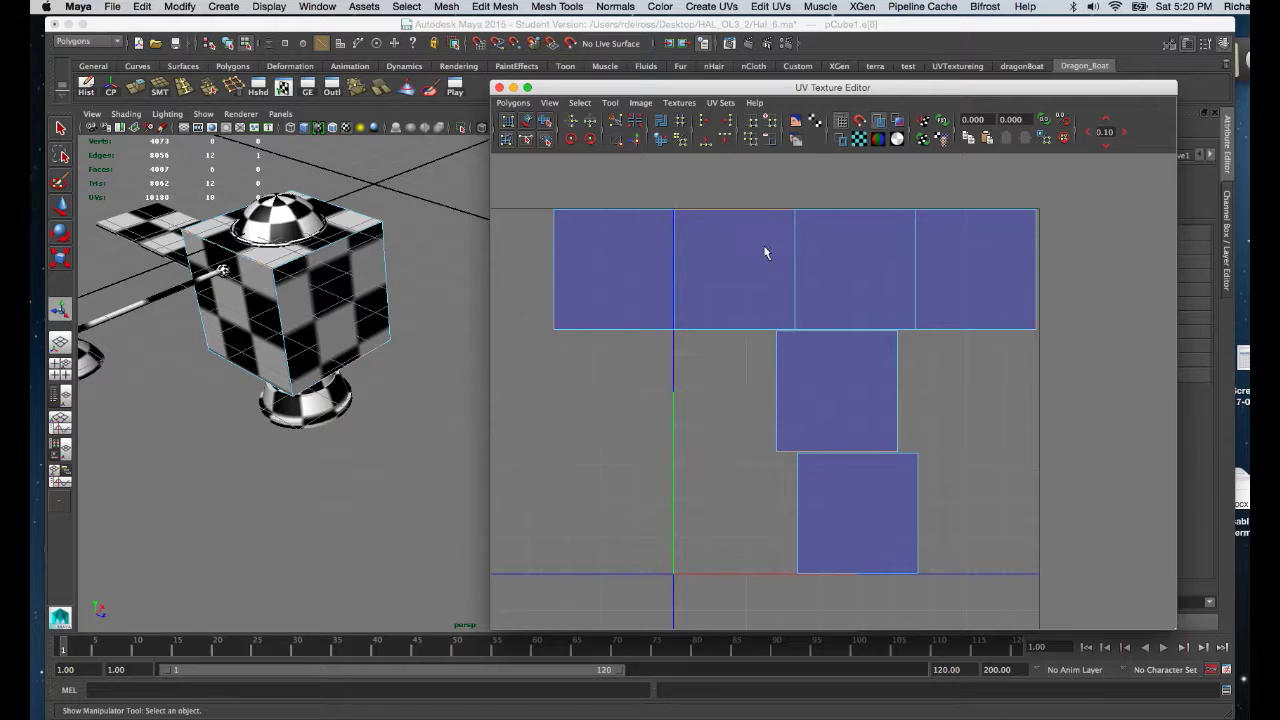
pyautogui.hotkey('ctrl', 'm')
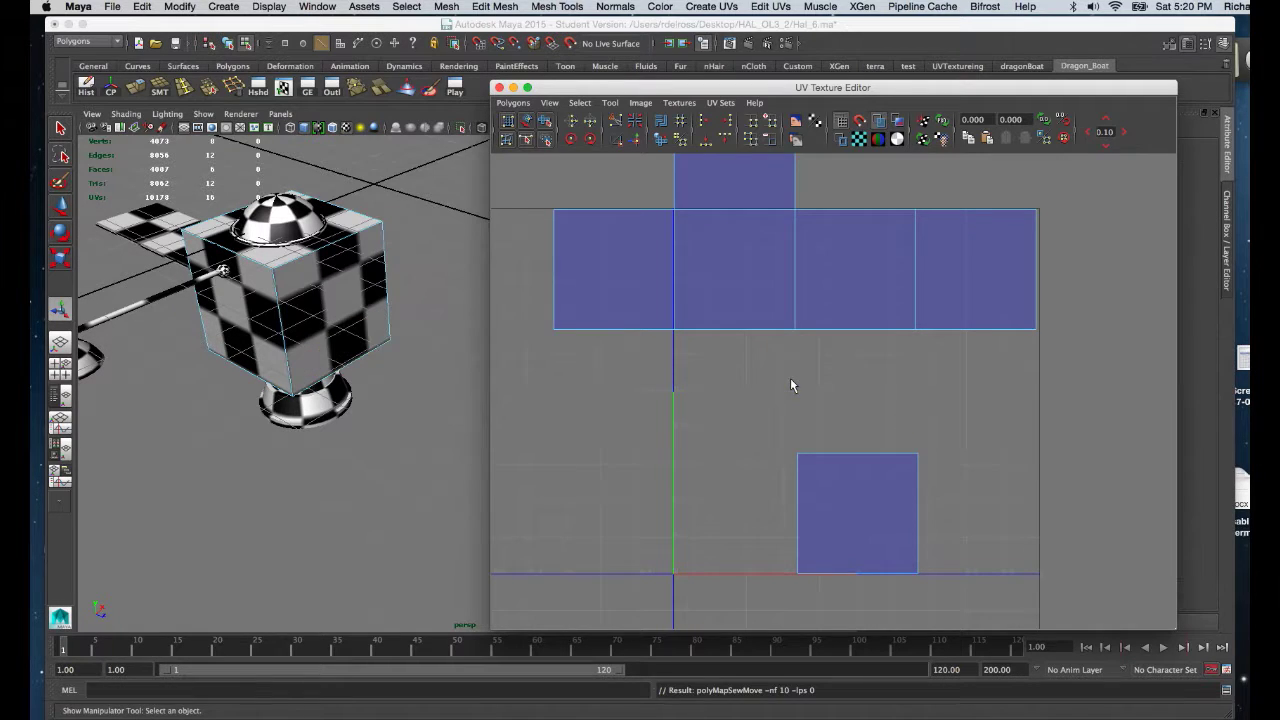
pyautogui.click(703, 327)
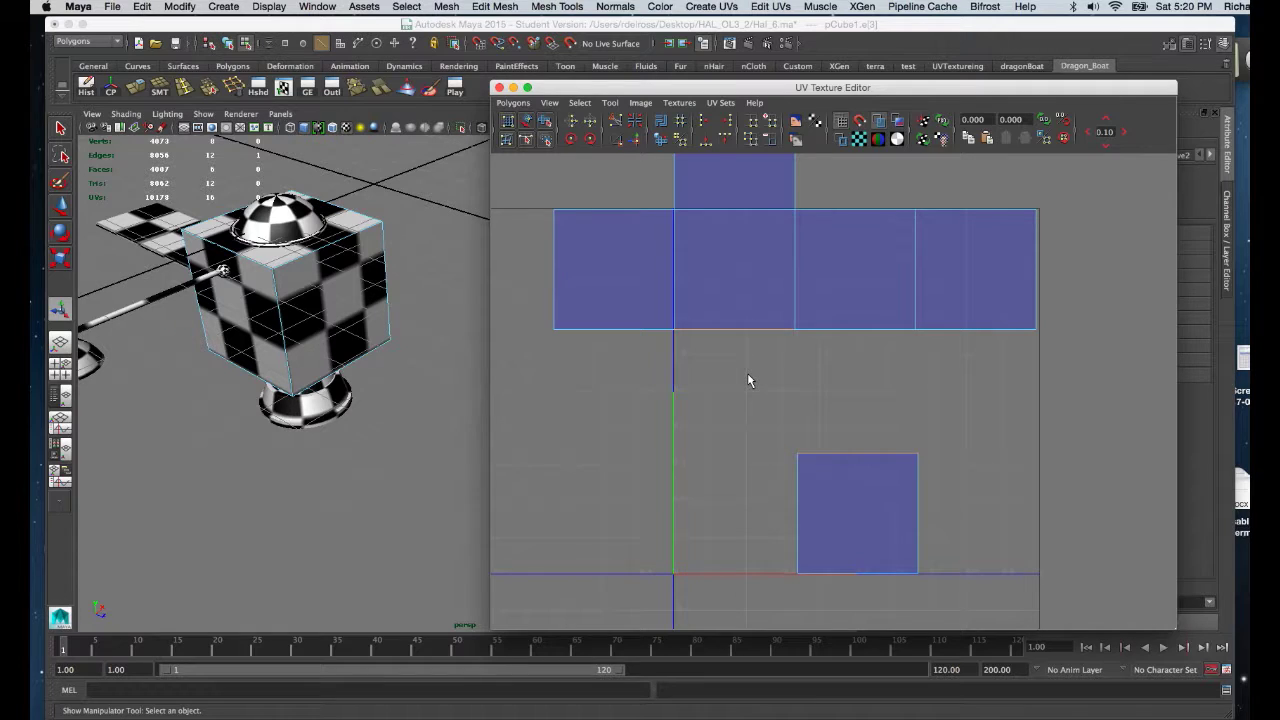
pyautogui.hotkey('ctrl', 'm')
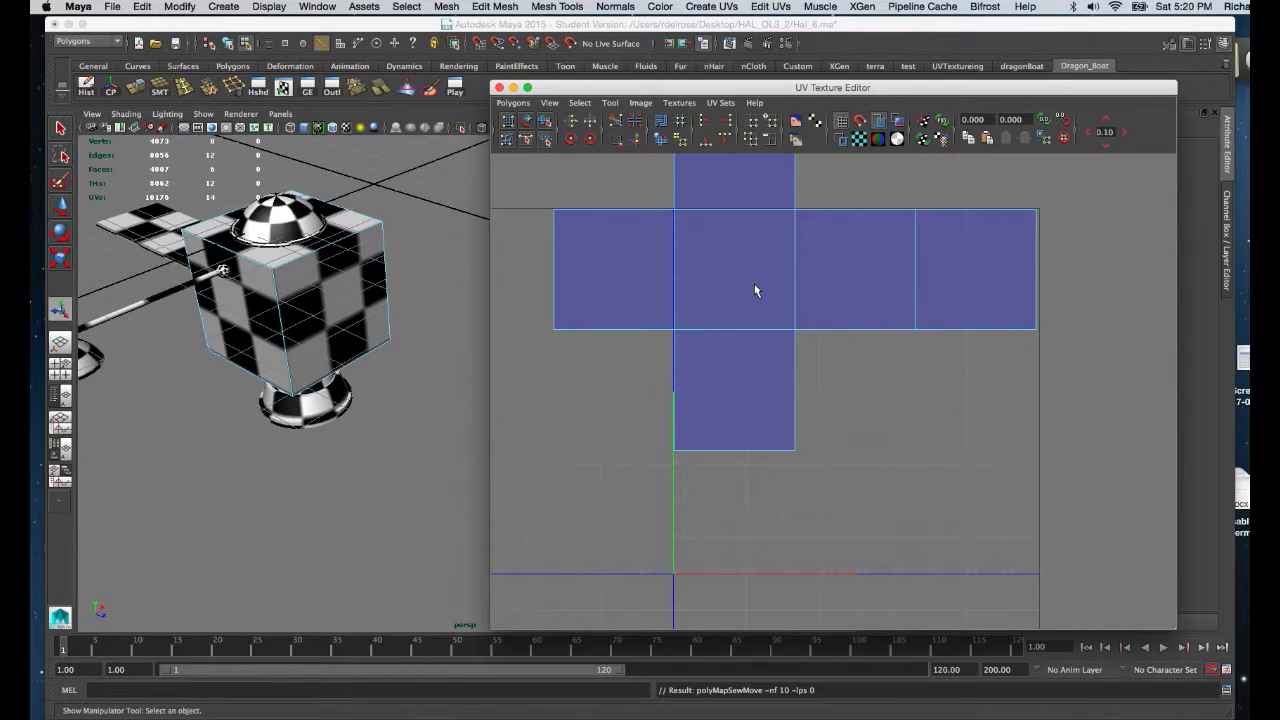
pyautogui.moveTo(754, 284); pyautogui.dragTo(728, 271, button='right')
# Select all the cube's UV faces and move the cross layout up and right out of the 0–1 square
pyautogui.scroll(-5, 880, 410)
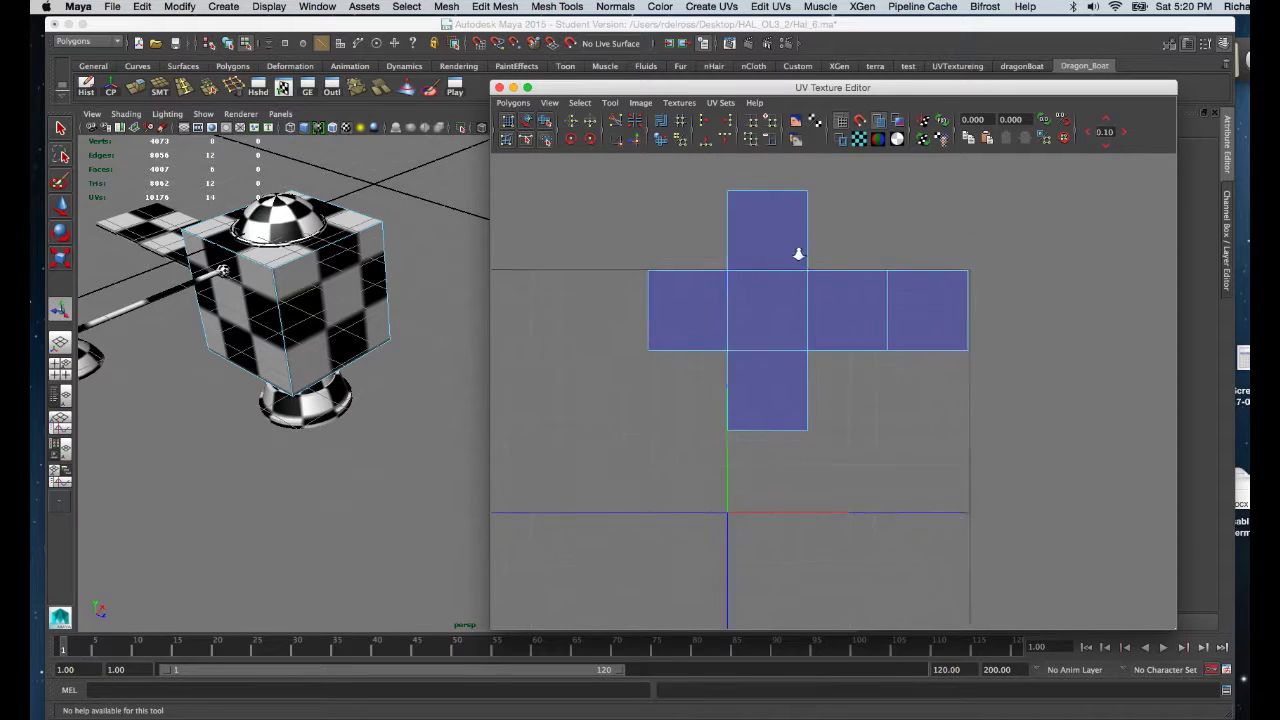
pyautogui.keyDown('alt'); pyautogui.moveTo(909, 443); pyautogui.dragTo(866, 411, button='middle'); pyautogui.keyUp('alt')
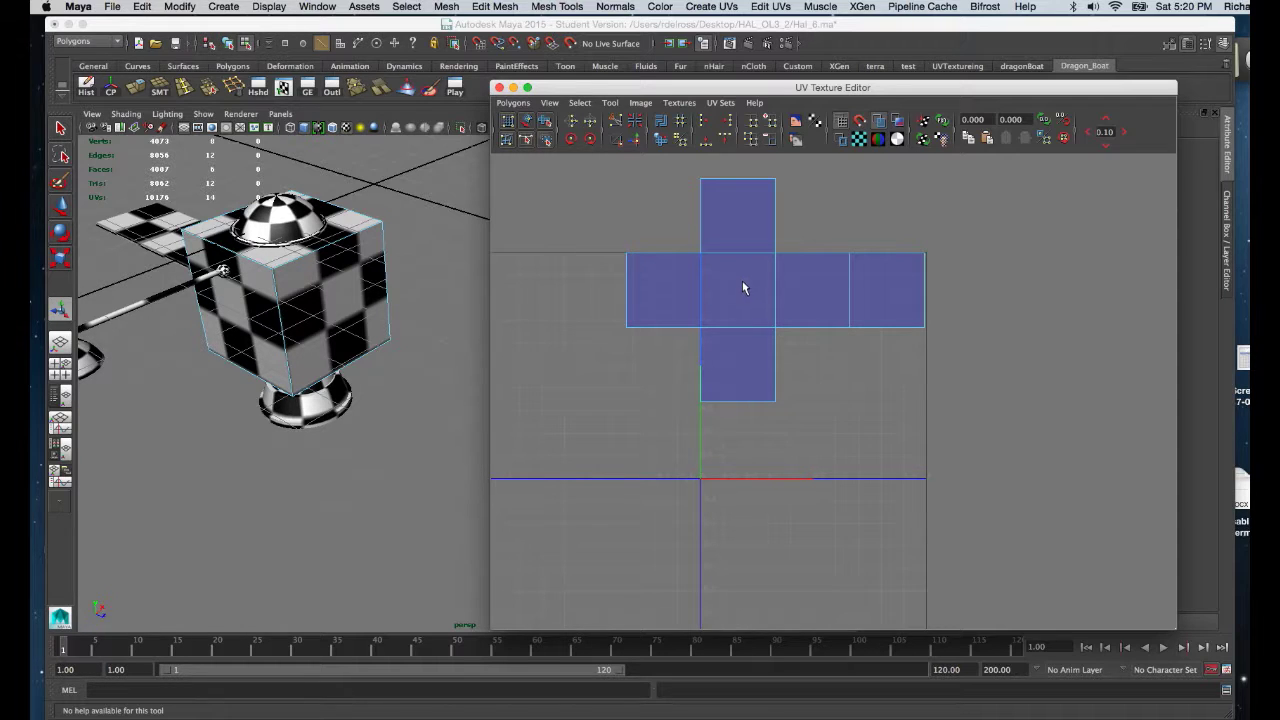
pyautogui.moveTo(743, 285); pyautogui.dragTo(697, 268, button='right')
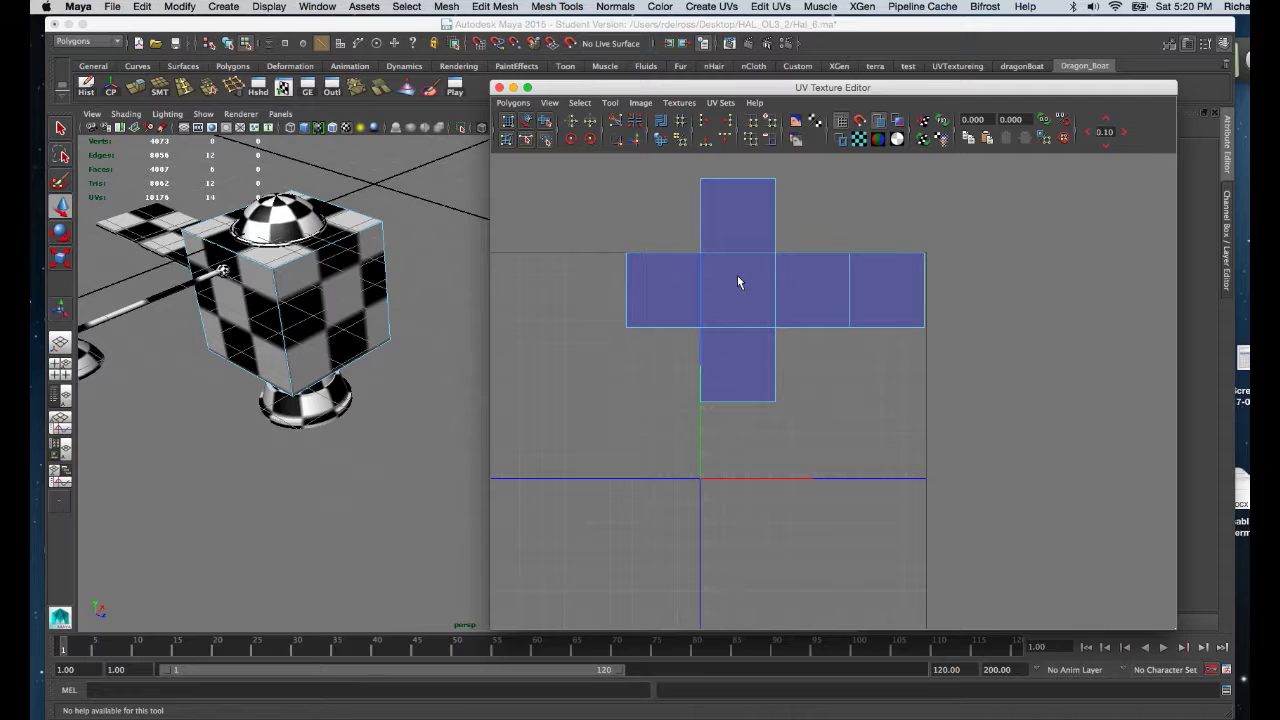
pyautogui.moveTo(771, 286); pyautogui.dragTo(1051, 198)
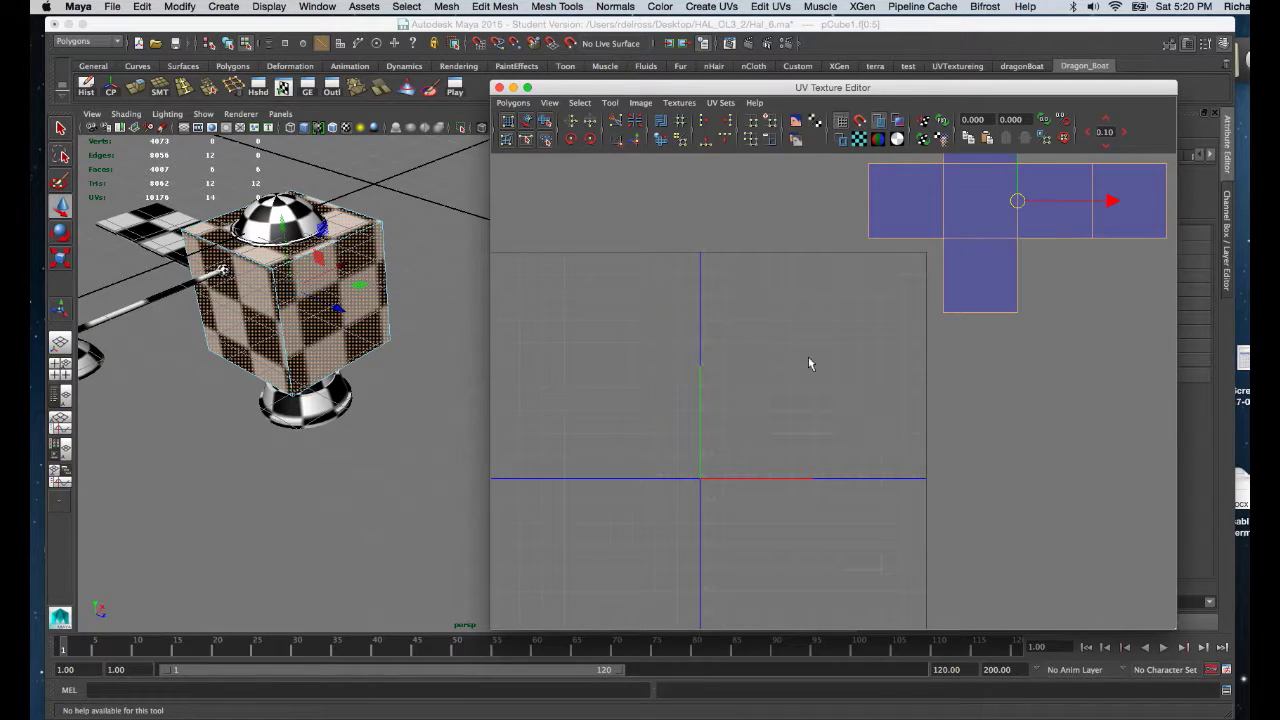
pyautogui.scroll(-2, 799, 390)
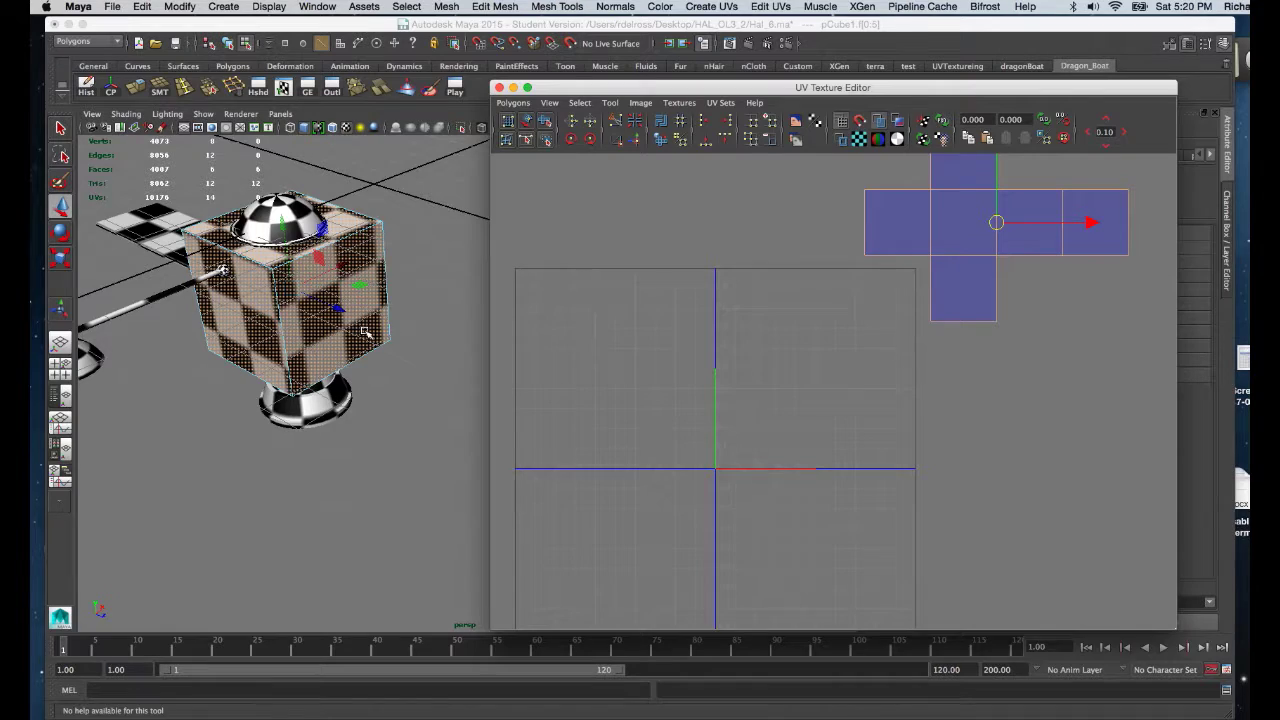
pyautogui.keyDown('alt'); pyautogui.moveTo(394, 334); pyautogui.dragTo(338, 287); pyautogui.keyUp('alt')
# Select the solar panel arm and apply a Y-axis, bounding-box Planar Mapping to it
pyautogui.click(289, 390)
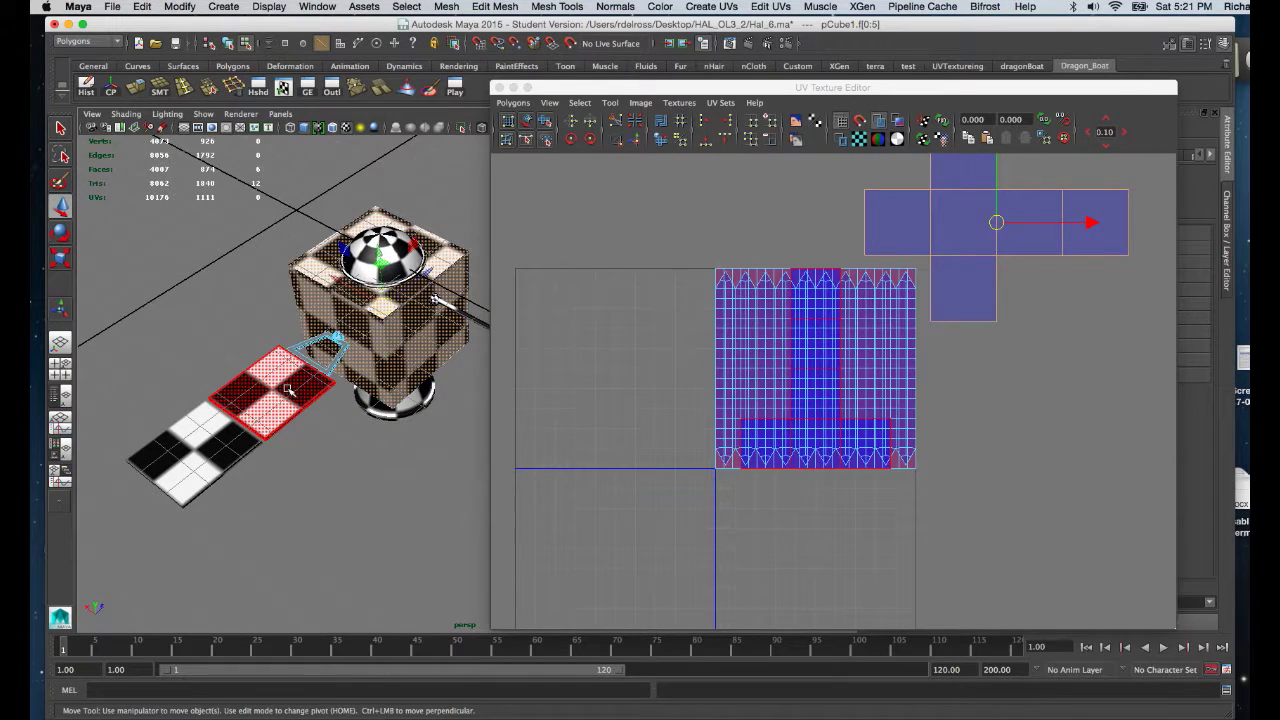
pyautogui.moveTo(289, 390)
pyautogui.mouseDown(button='right')
pyautogui.moveTo(300, 386)
pyautogui.moveTo(288, 386)
pyautogui.mouseUp(button='right')
pyautogui.click(287, 385)
pyautogui.keyDown('alt'); pyautogui.moveTo(287, 385); pyautogui.dragTo(341, 445); pyautogui.keyUp('alt')
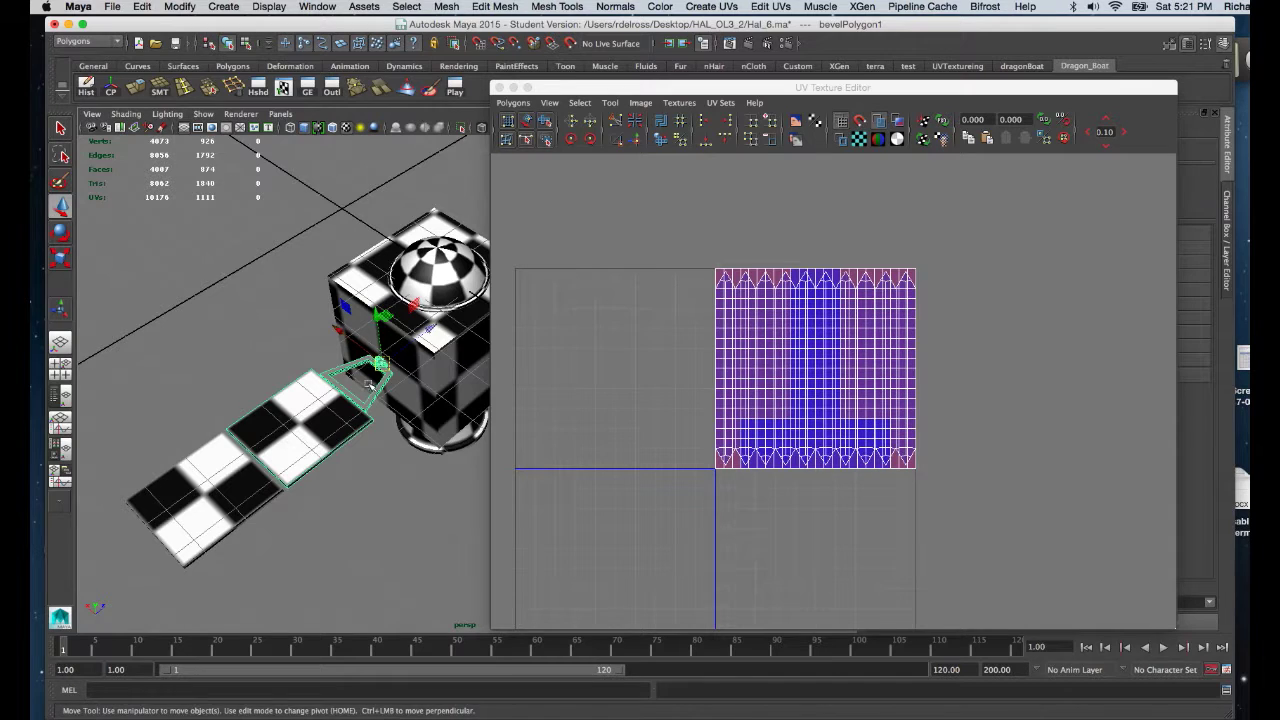
pyautogui.keyDown('alt'); pyautogui.moveTo(365, 383); pyautogui.dragTo(361, 377); pyautogui.keyUp('alt')
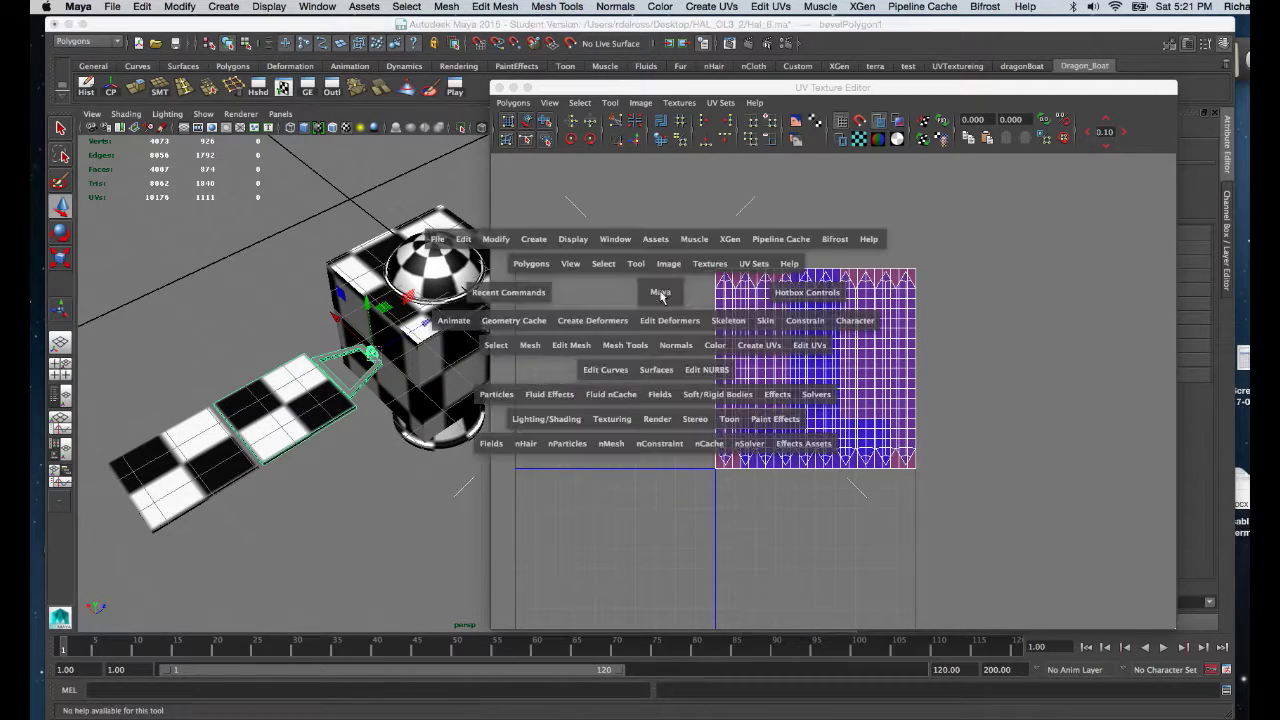
pyautogui.press('space')
pyautogui.click(751, 347)
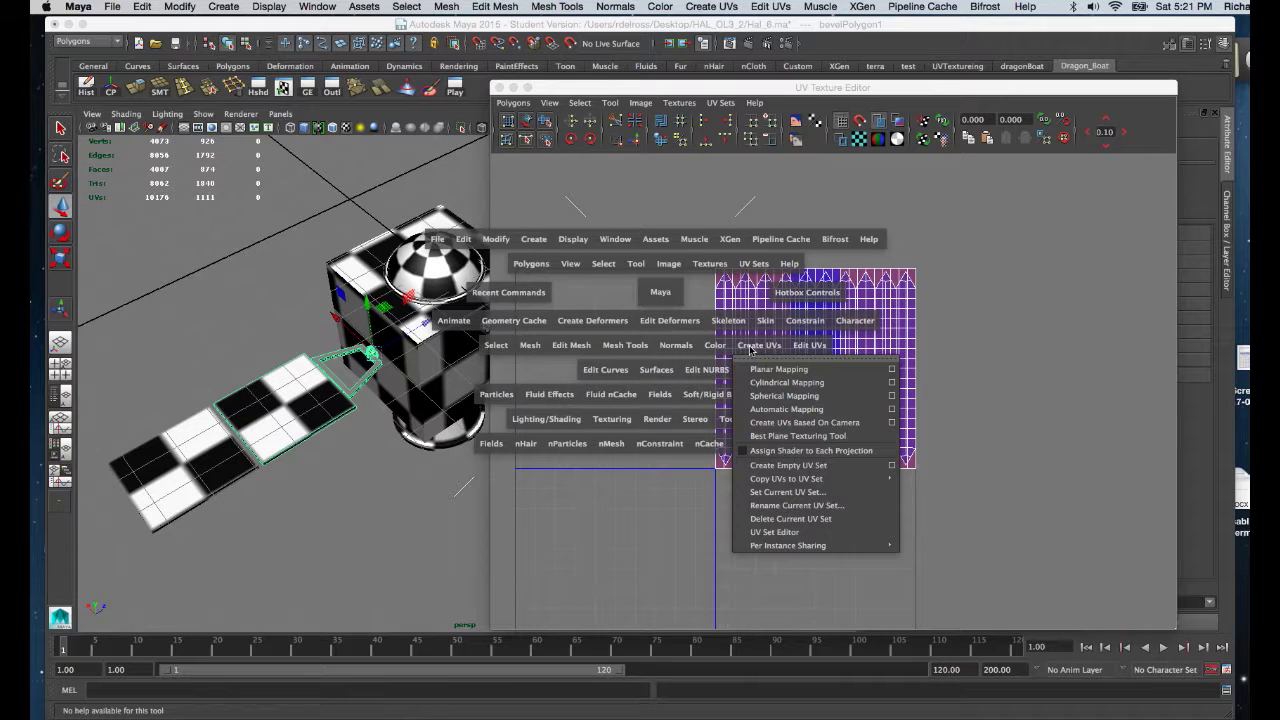
pyautogui.click(891, 369)
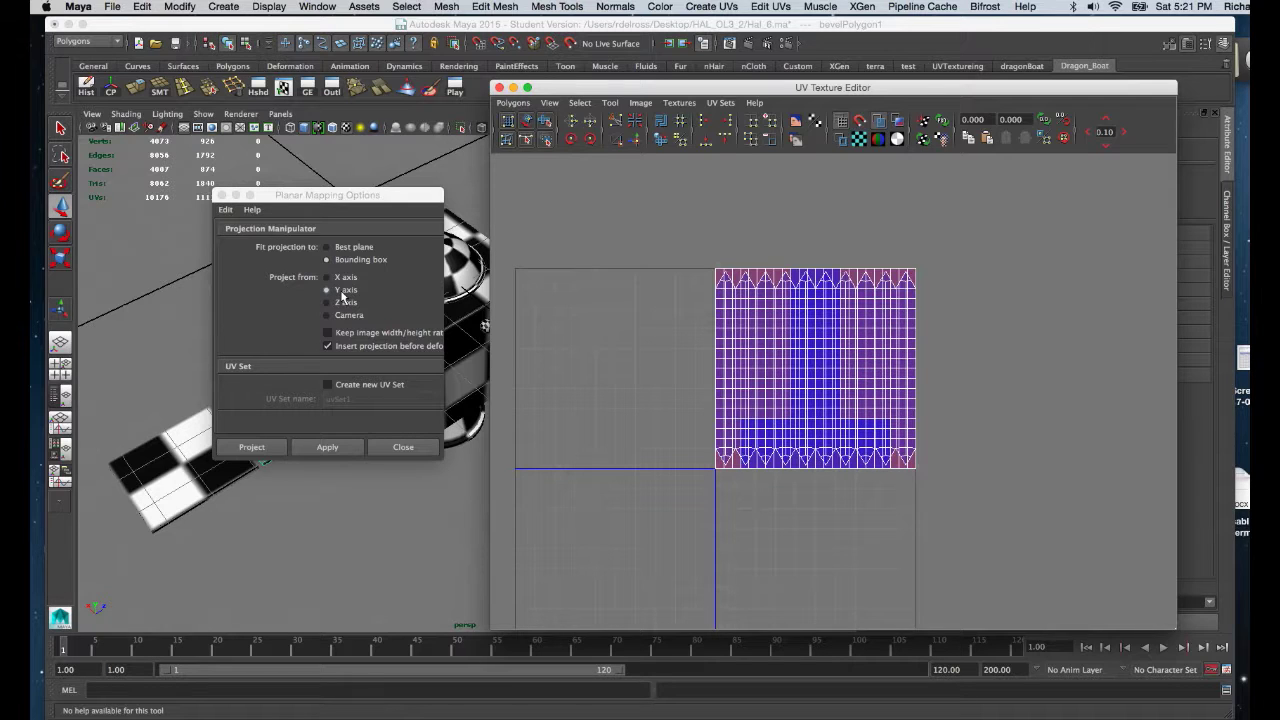
pyautogui.click(303, 450)
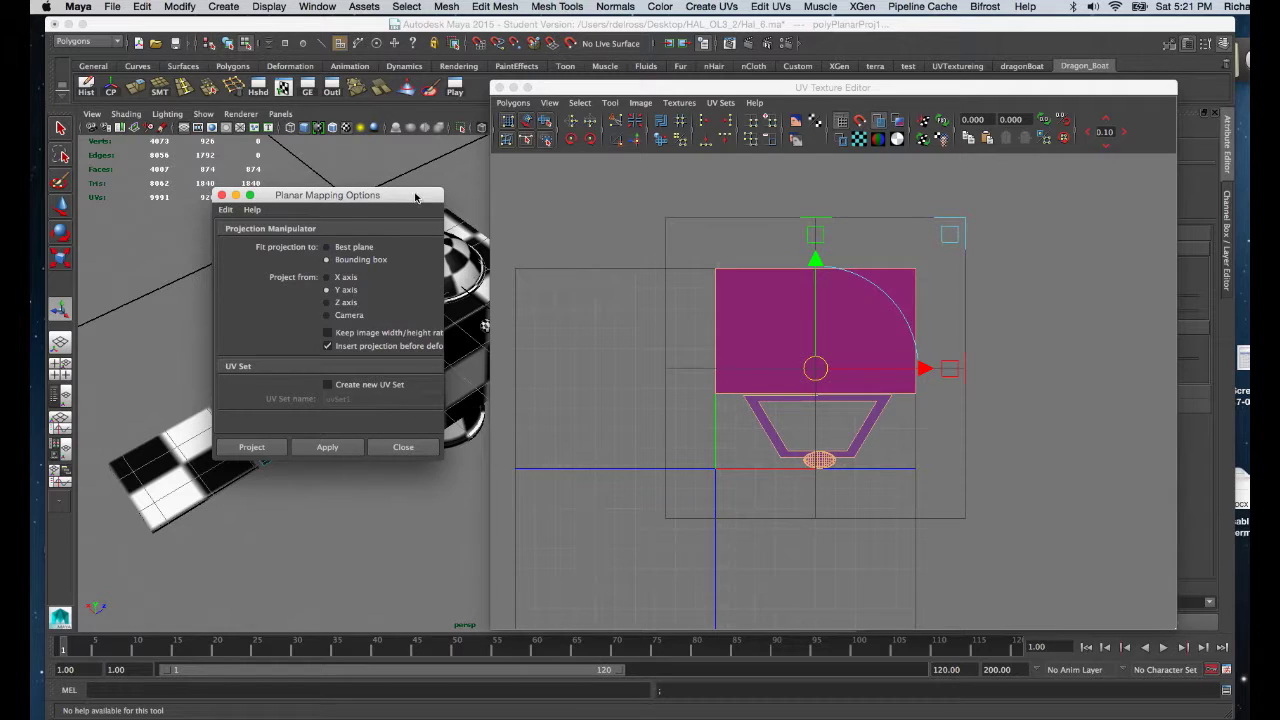
# Move the mapping options and UV editor aside and reselect the checkered panel arm
pyautogui.moveTo(415, 196); pyautogui.dragTo(295, 545)
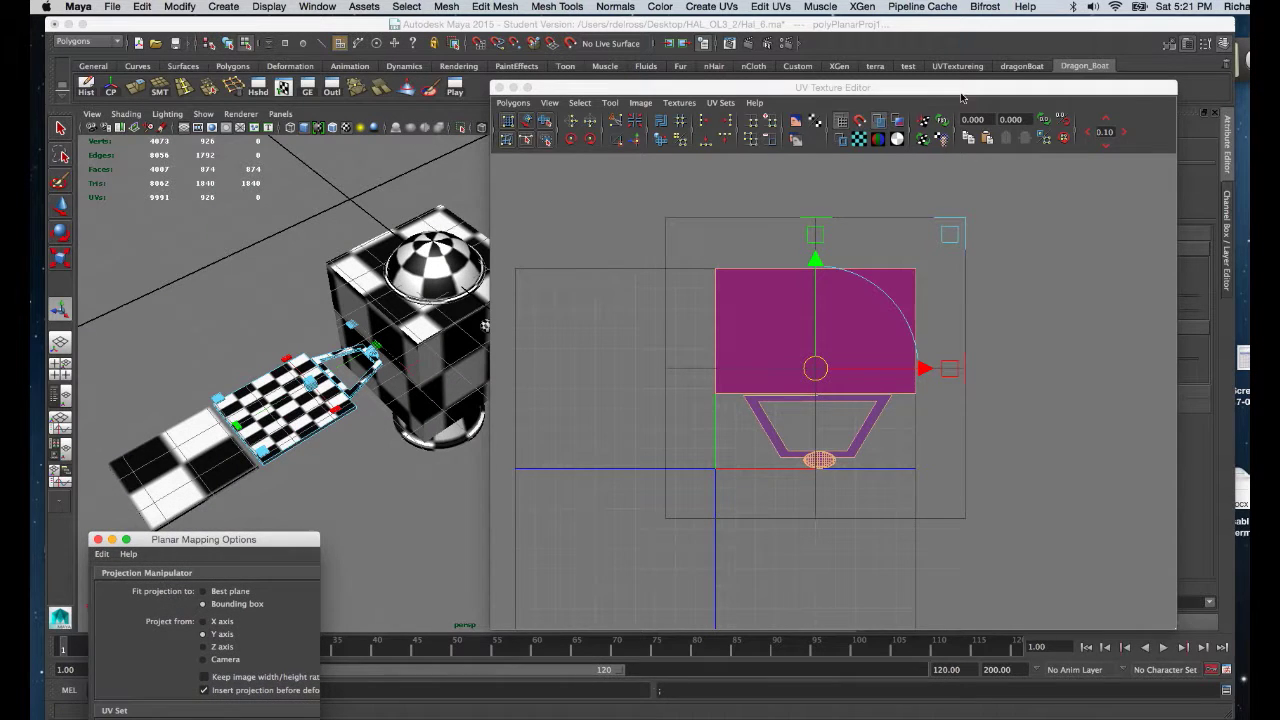
pyautogui.moveTo(967, 94); pyautogui.dragTo(922, 128)
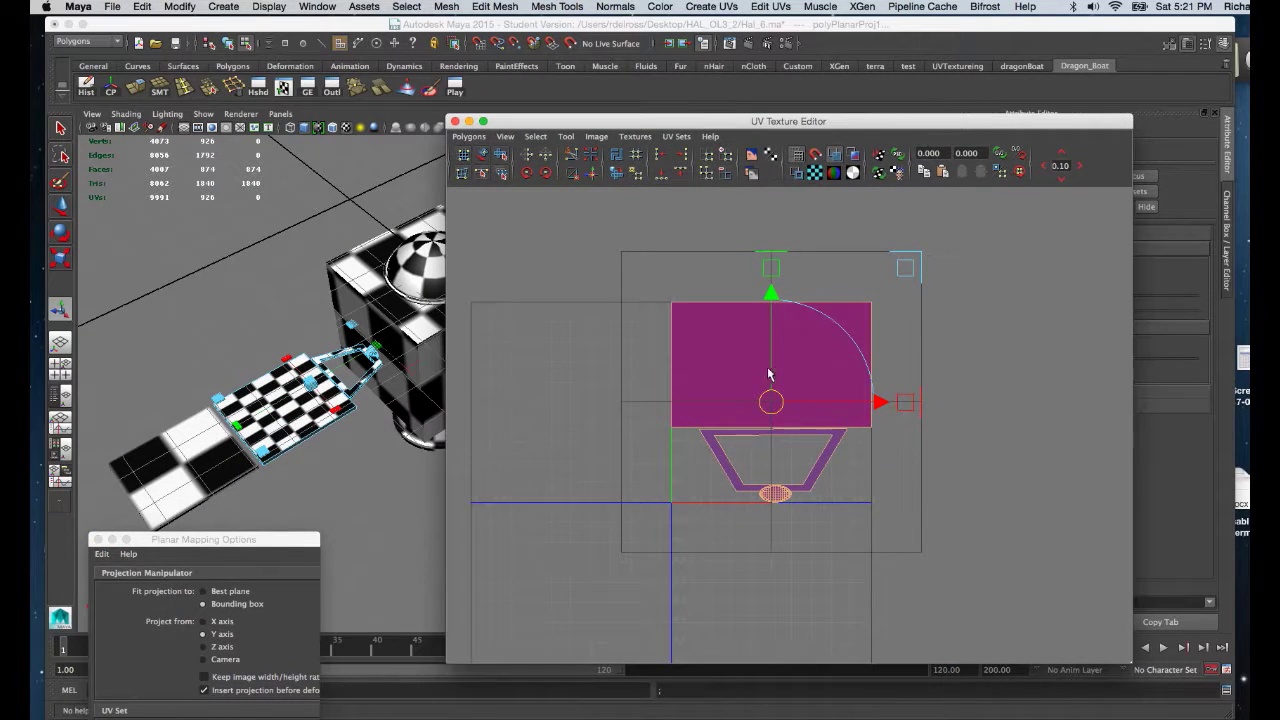
pyautogui.moveTo(1071, 125); pyautogui.dragTo(1034, 393)
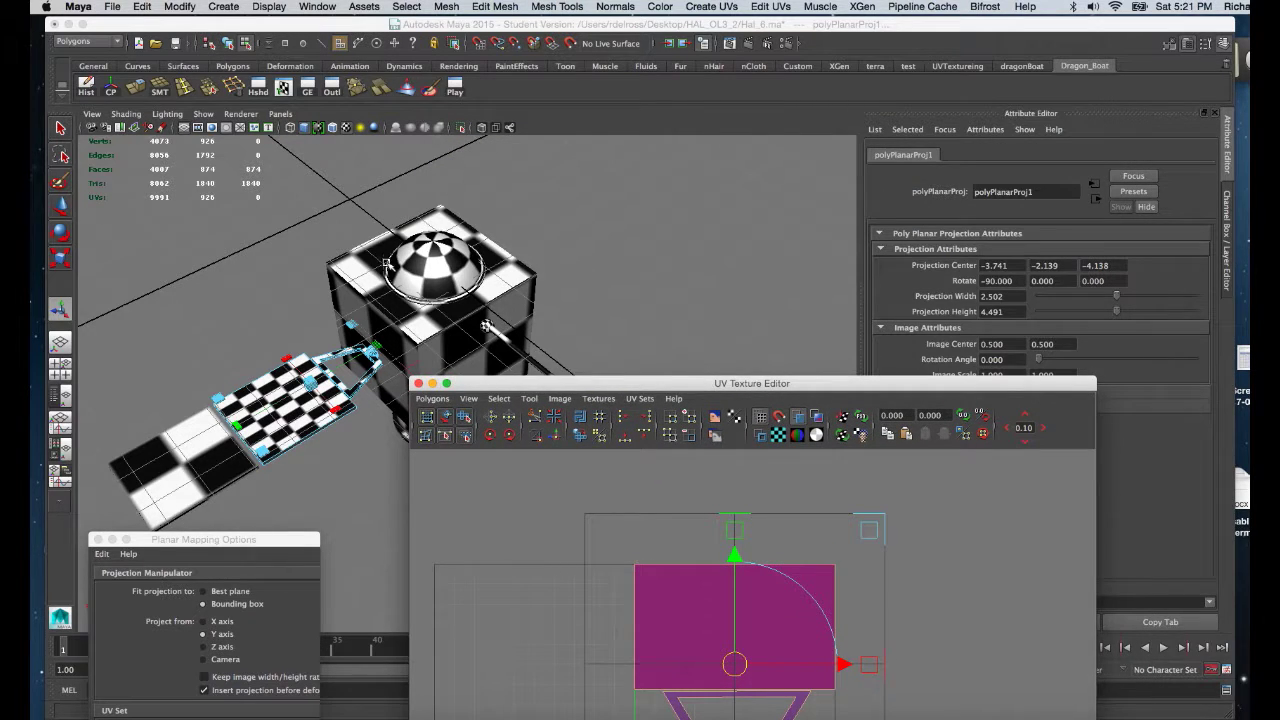
pyautogui.keyDown('alt'); pyautogui.moveTo(388, 265); pyautogui.dragTo(300, 320); pyautogui.keyUp('alt')
pyautogui.click(289, 327)
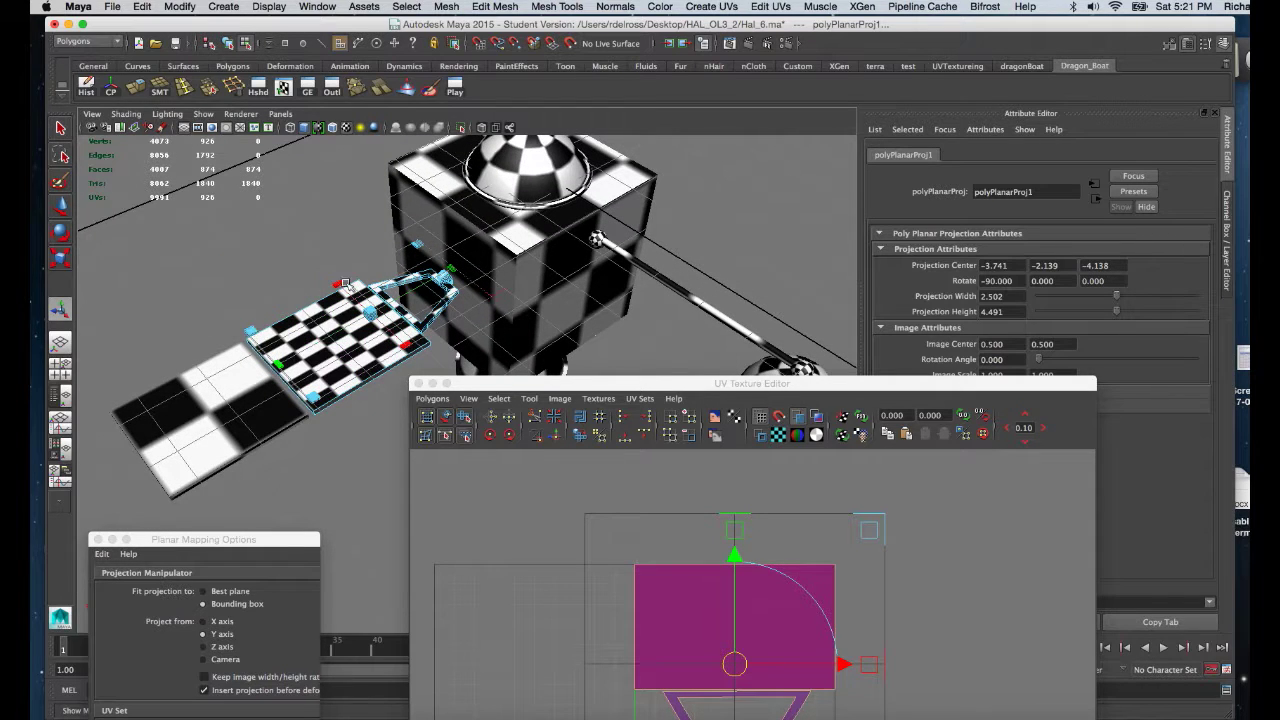
pyautogui.click(254, 335)
pyautogui.click(310, 345)
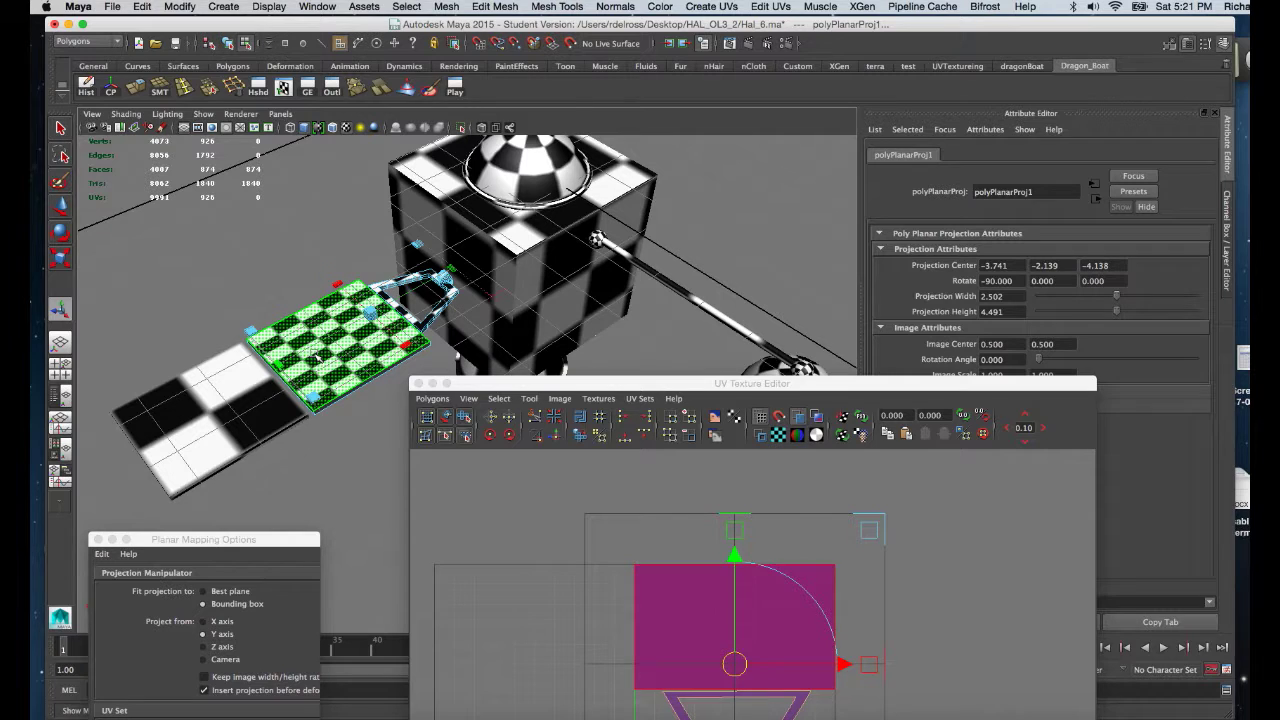
# Set the planar projection's Projection Width and Height to 5 in the Channel Box
pyautogui.click(1222, 45)
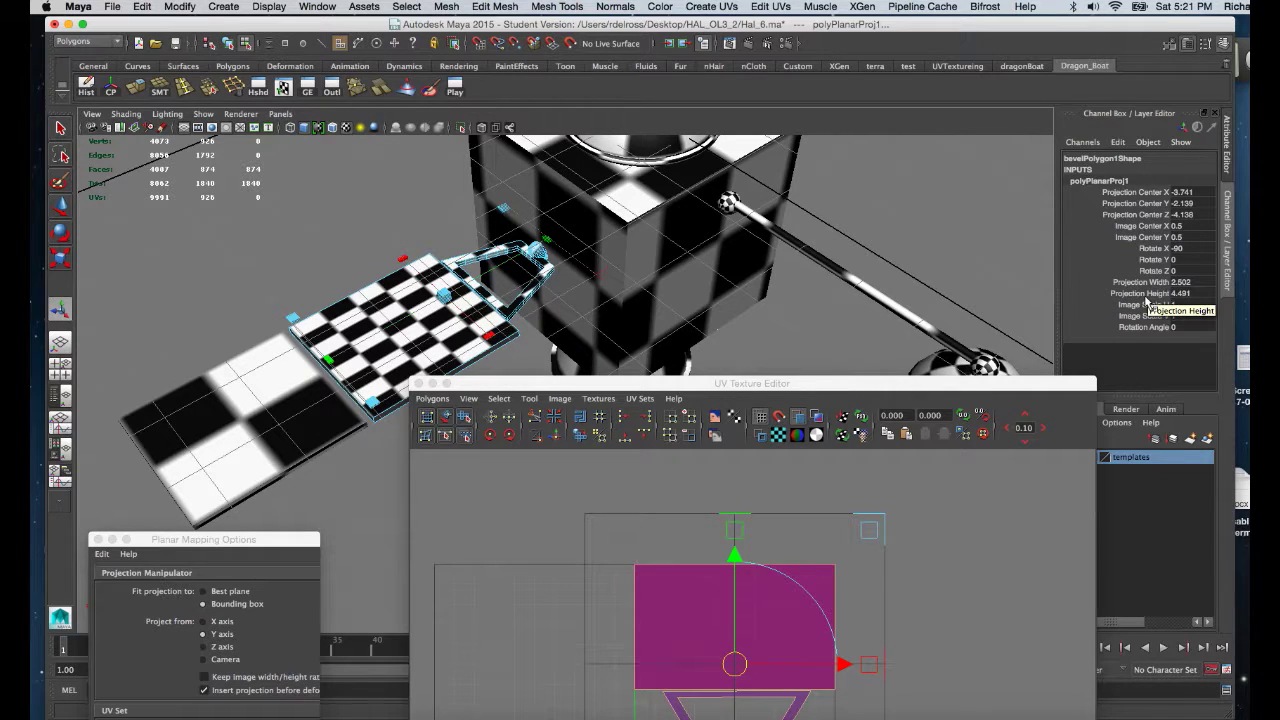
pyautogui.moveTo(1188, 282); pyautogui.dragTo(1205, 293)
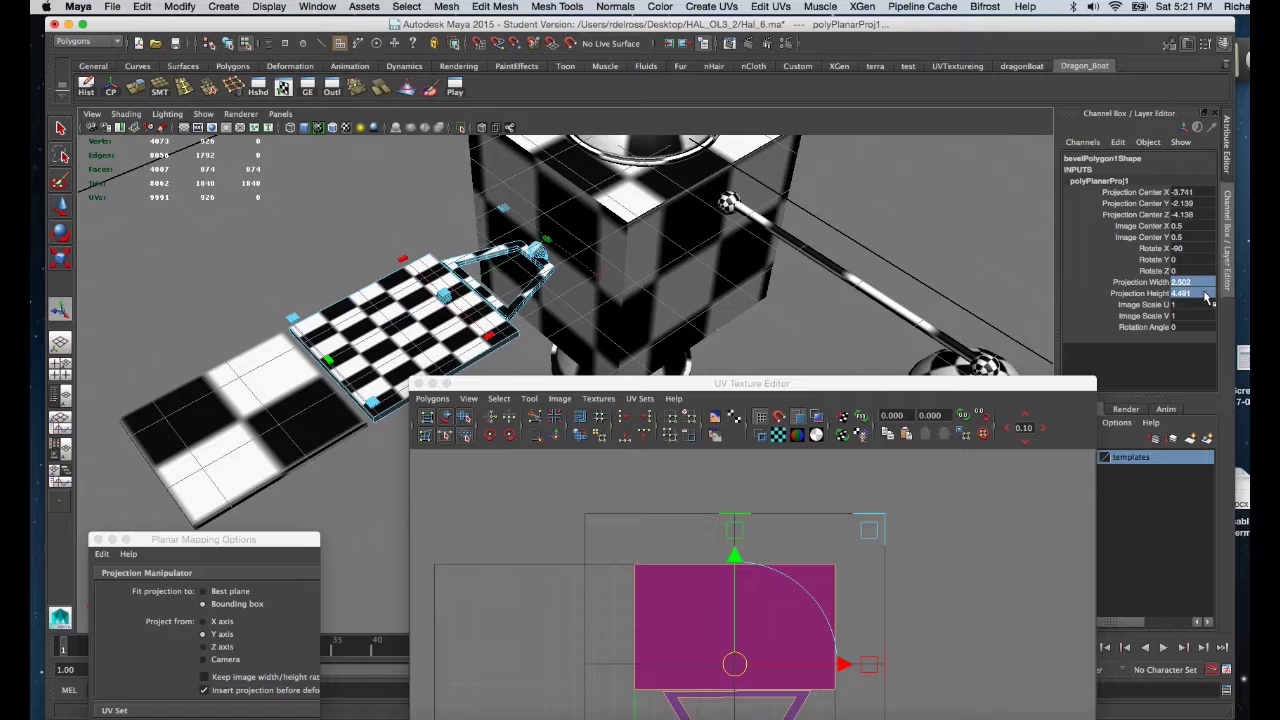
pyautogui.write('5')
pyautogui.press('Return')
pyautogui.moveTo(966, 383); pyautogui.dragTo(1052, 96)
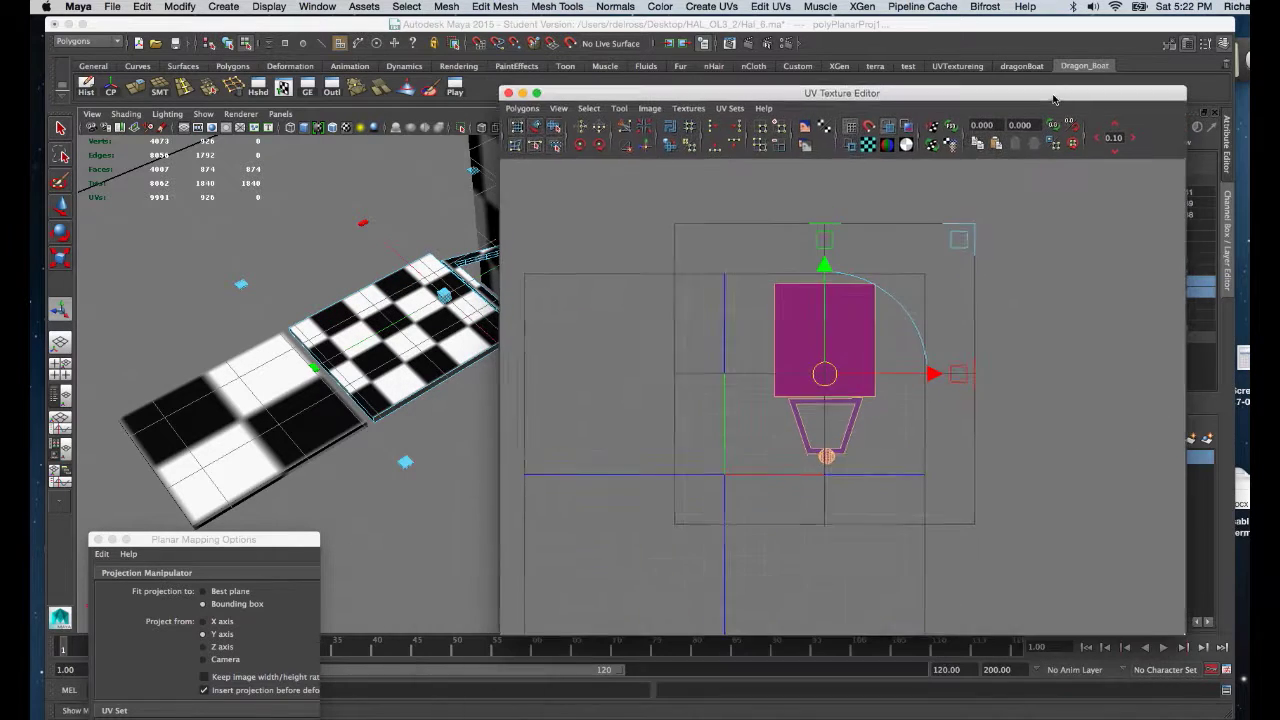
pyautogui.click(410, 324)
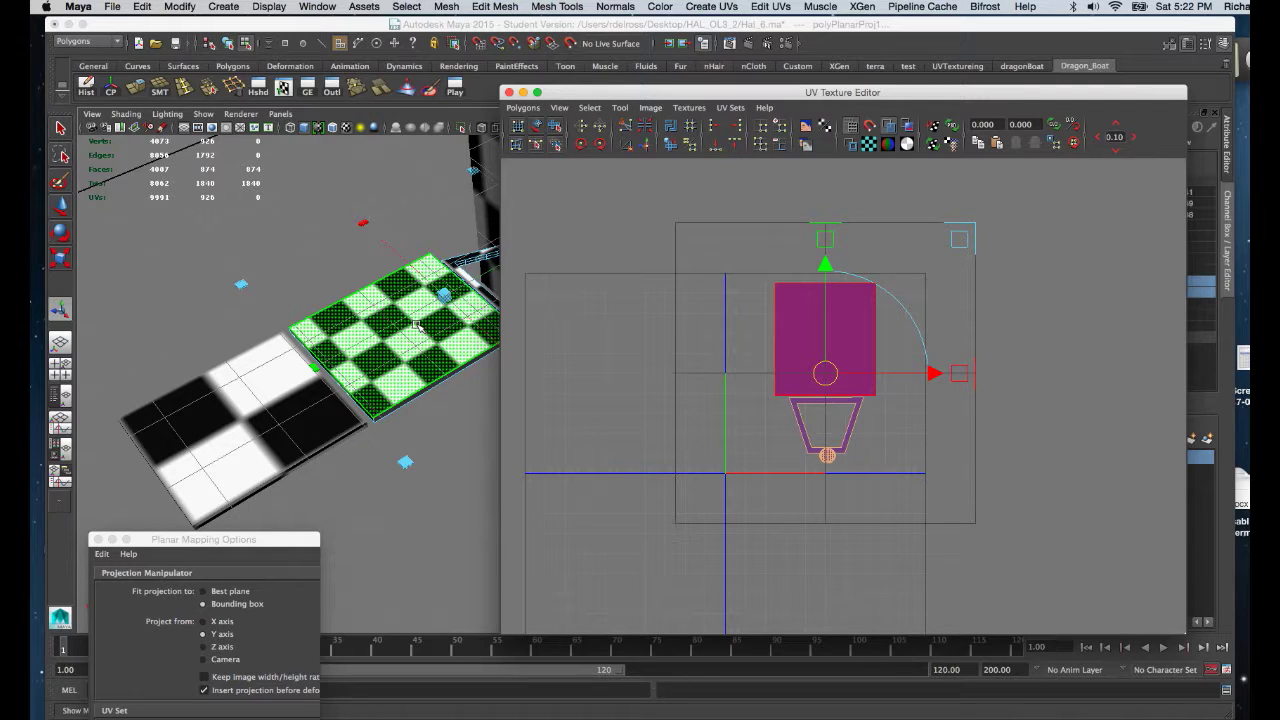
# Move the panel arm's UV shells up-left above the 0–1 square, then return to object mode
pyautogui.moveTo(424, 315); pyautogui.dragTo(462, 298, button='right')
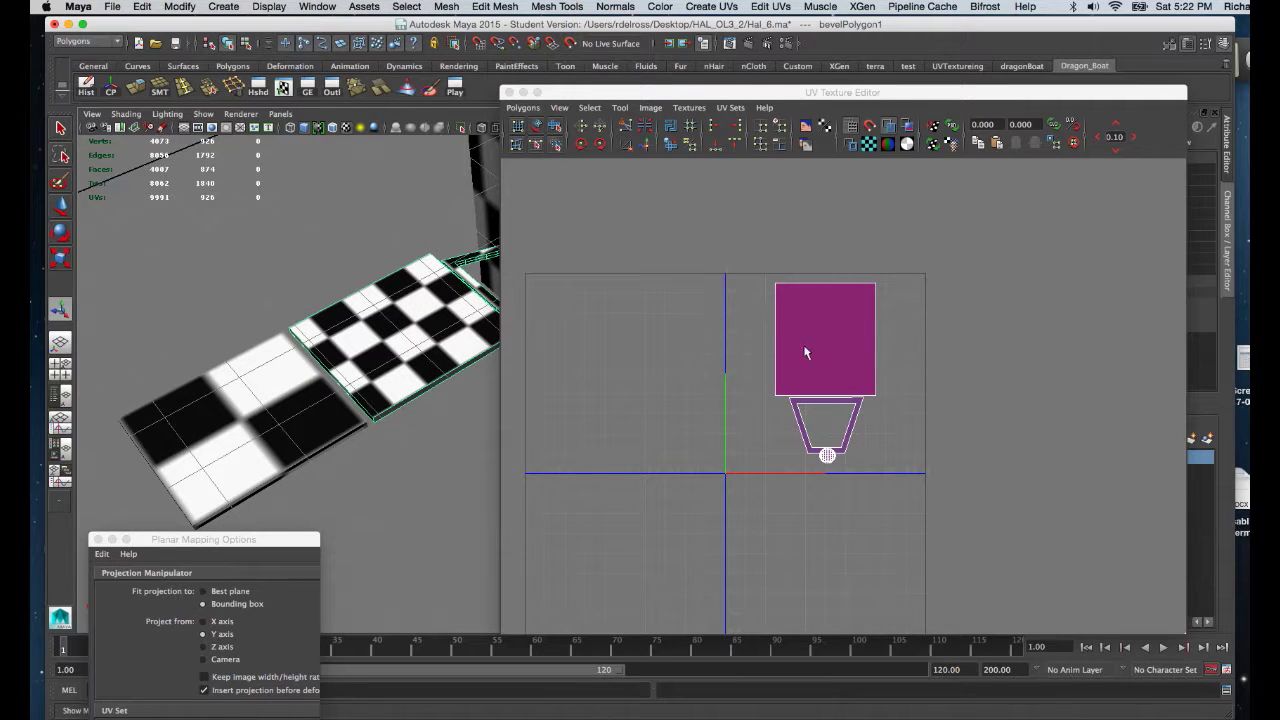
pyautogui.moveTo(815, 320); pyautogui.dragTo(760, 300, button='right')
pyautogui.moveTo(755, 308); pyautogui.dragTo(910, 498)
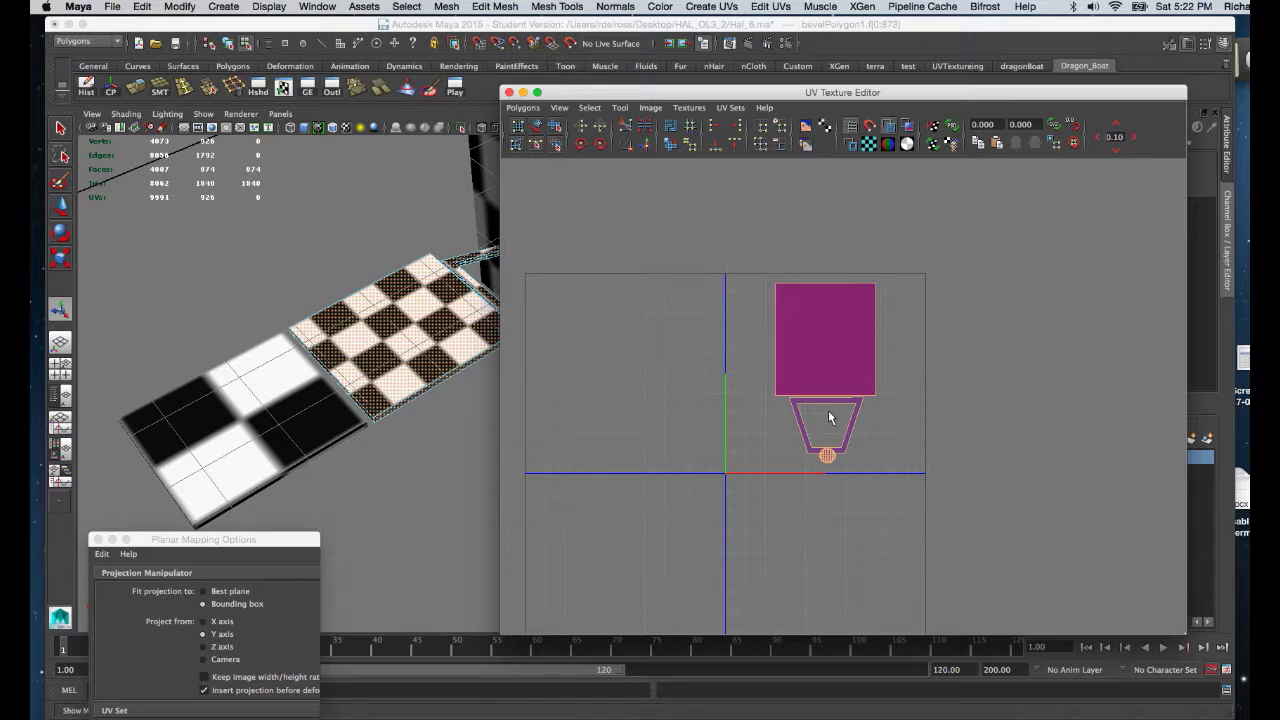
pyautogui.keyDown('alt'); pyautogui.moveTo(829, 418); pyautogui.dragTo(777, 259, button='right'); pyautogui.keyUp('alt')
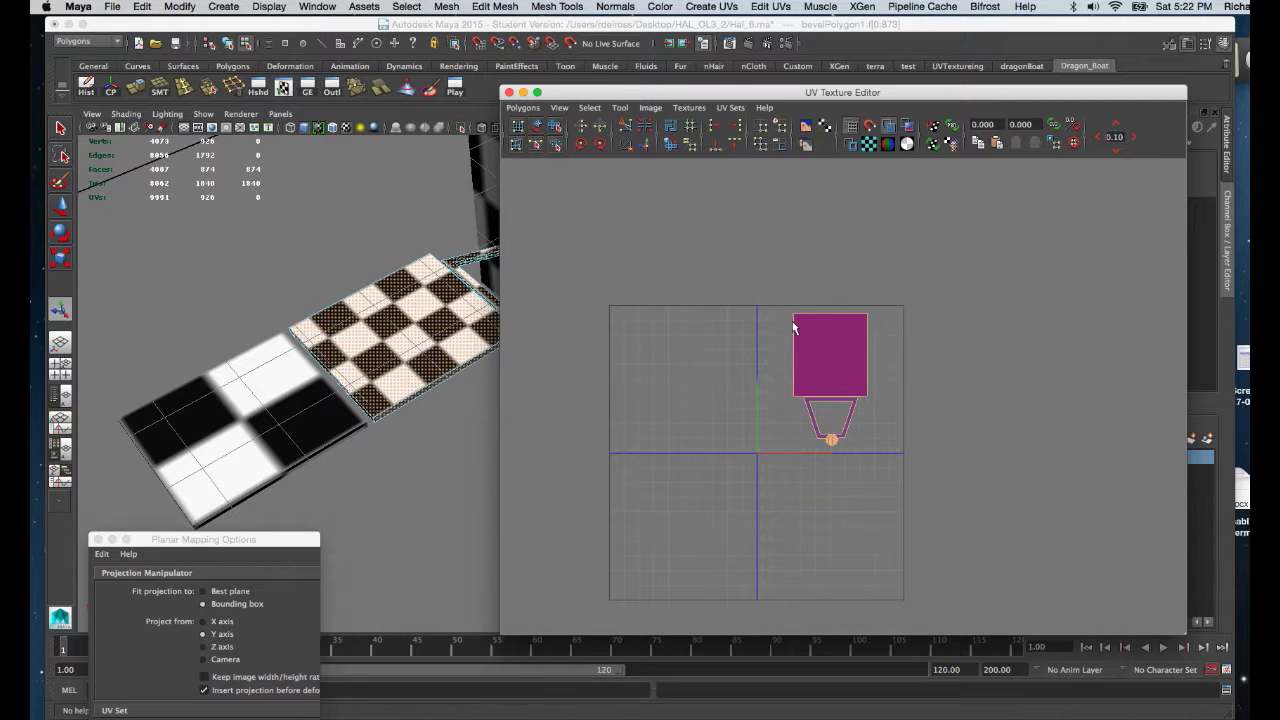
pyautogui.press('w')
pyautogui.moveTo(830, 379); pyautogui.dragTo(762, 231)
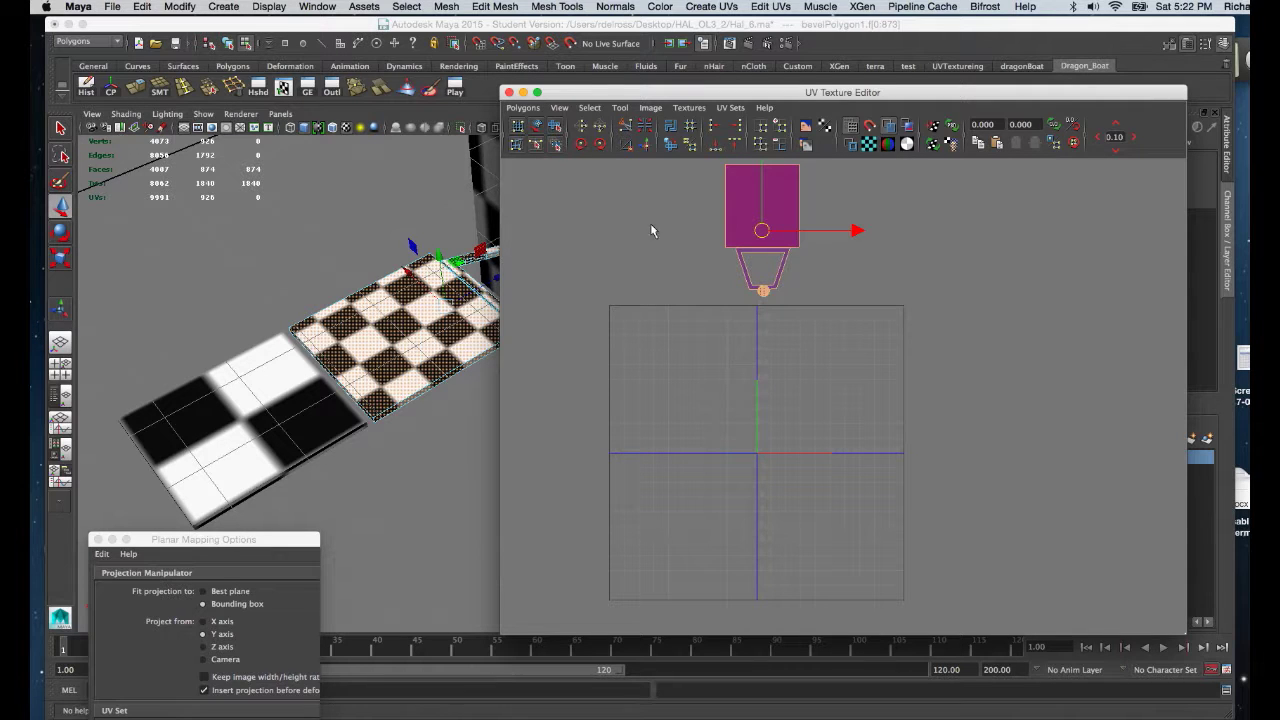
pyautogui.moveTo(631, 97); pyautogui.dragTo(714, 88)
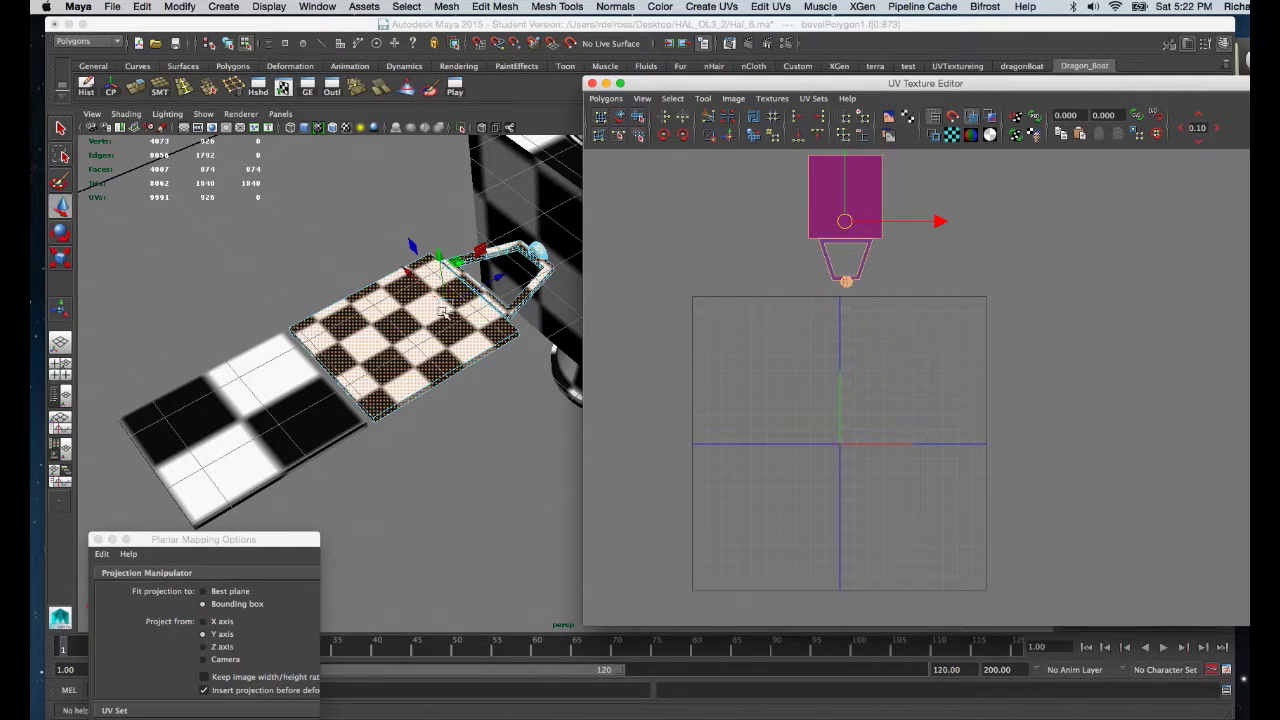
pyautogui.rightClick(384, 313)
pyautogui.moveTo(384, 313); pyautogui.dragTo(447, 295, button='right')
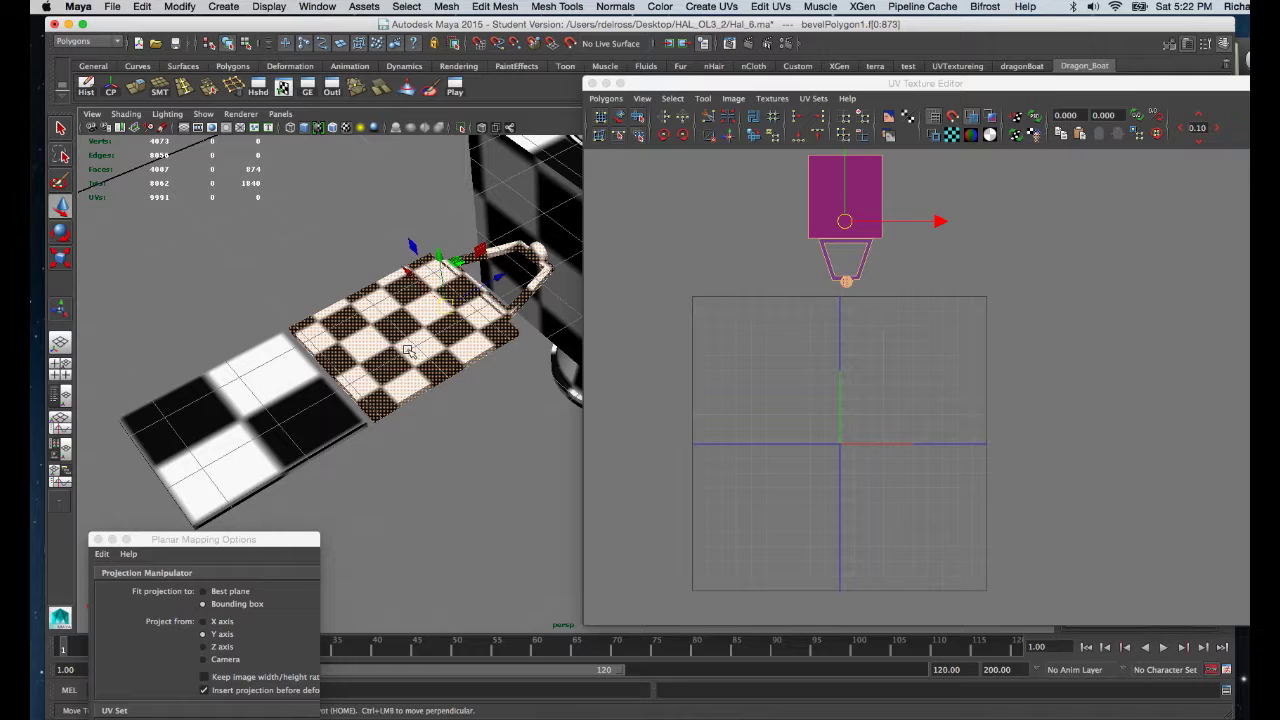
pyautogui.click(282, 385)
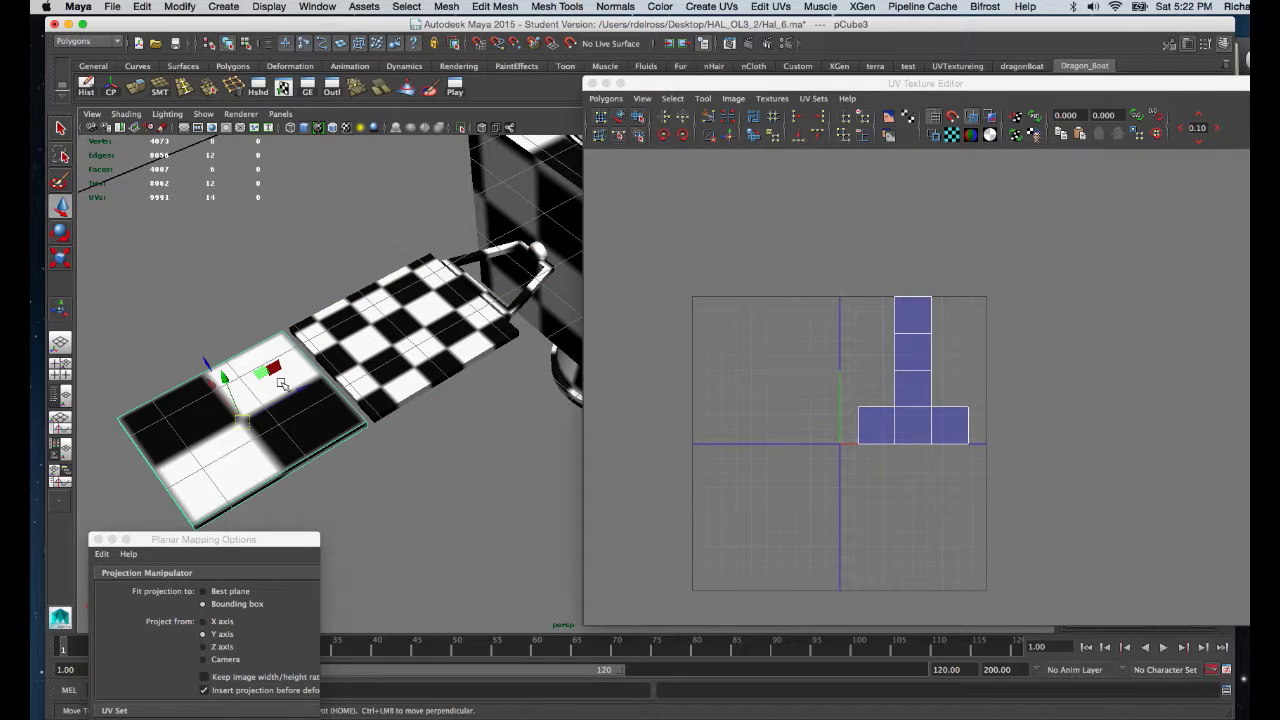
pyautogui.moveTo(264, 540); pyautogui.dragTo(647, 218)
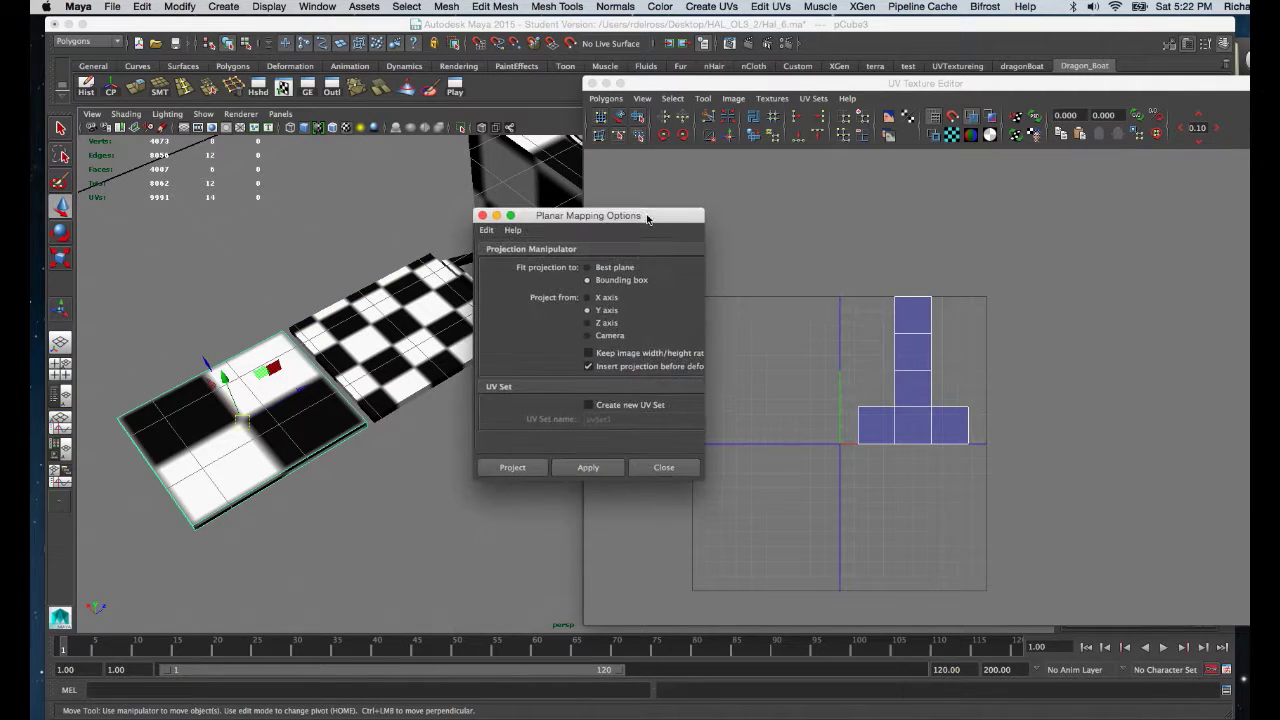
pyautogui.click(586, 469)
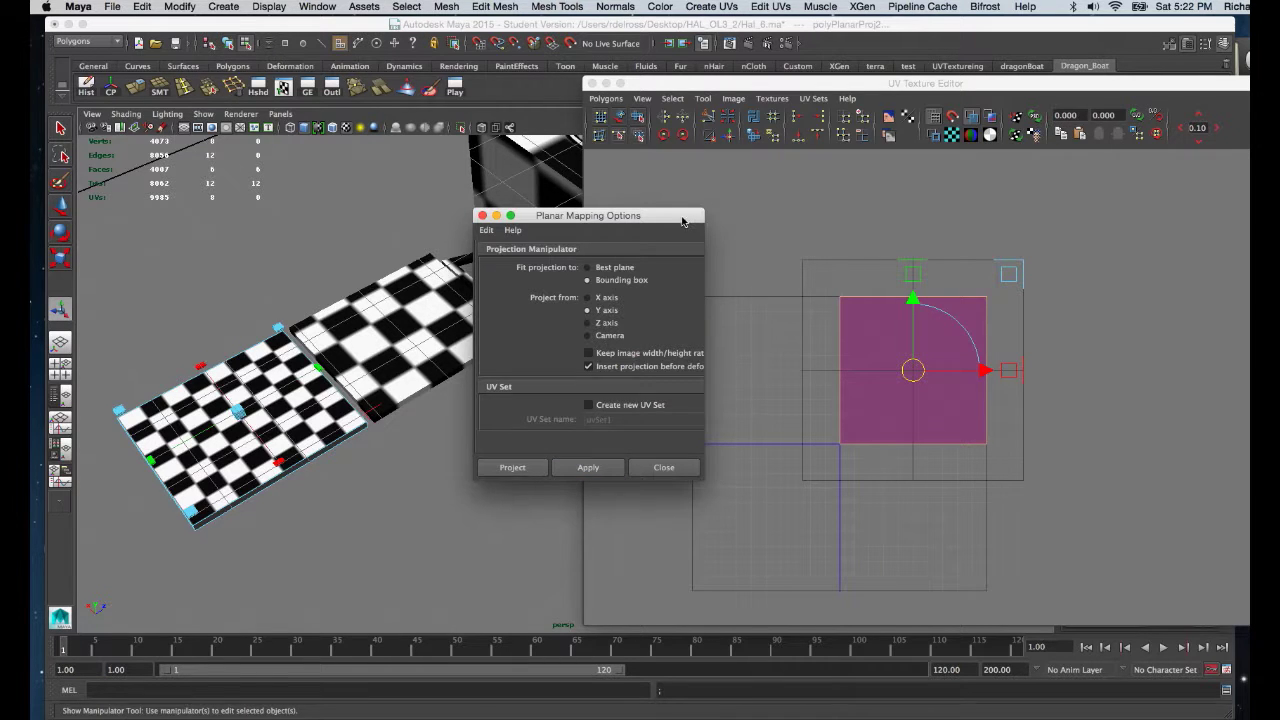
pyautogui.moveTo(683, 221); pyautogui.dragTo(438, 327)
pyautogui.moveTo(1100, 84); pyautogui.dragTo(710, 410)
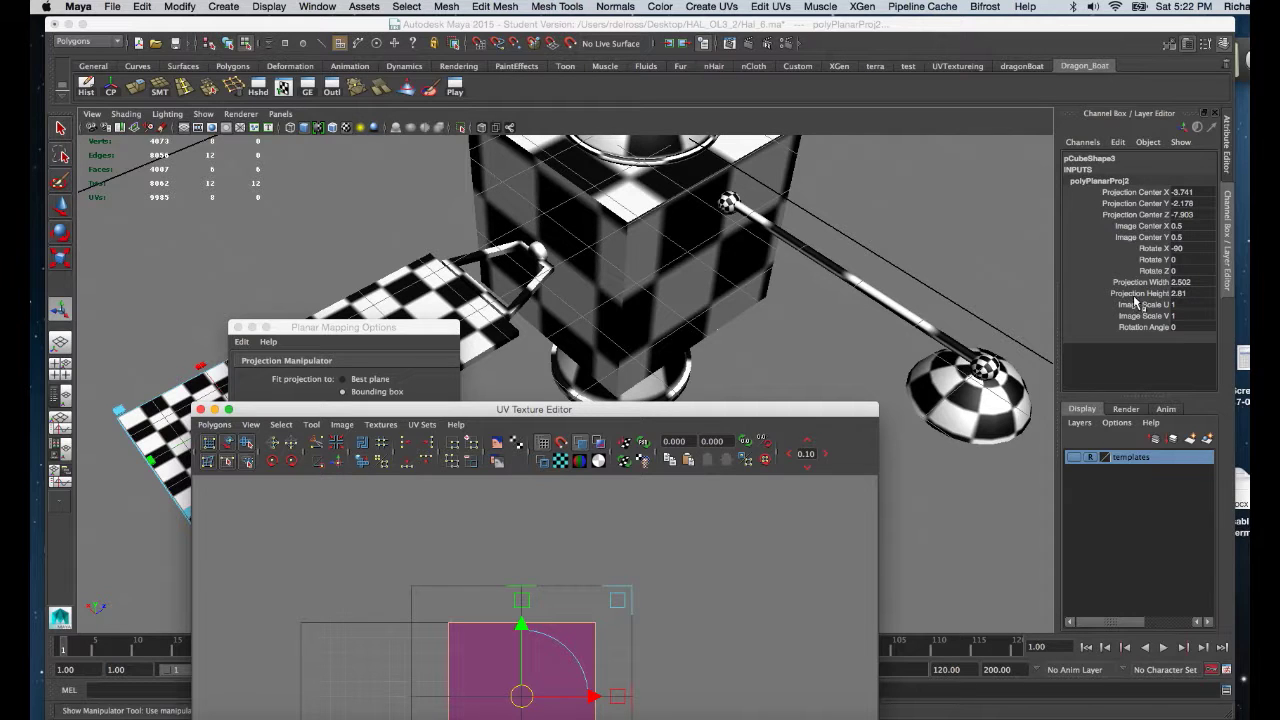
pyautogui.click(1185, 282)
pyautogui.click(1185, 293)
pyautogui.write('5')
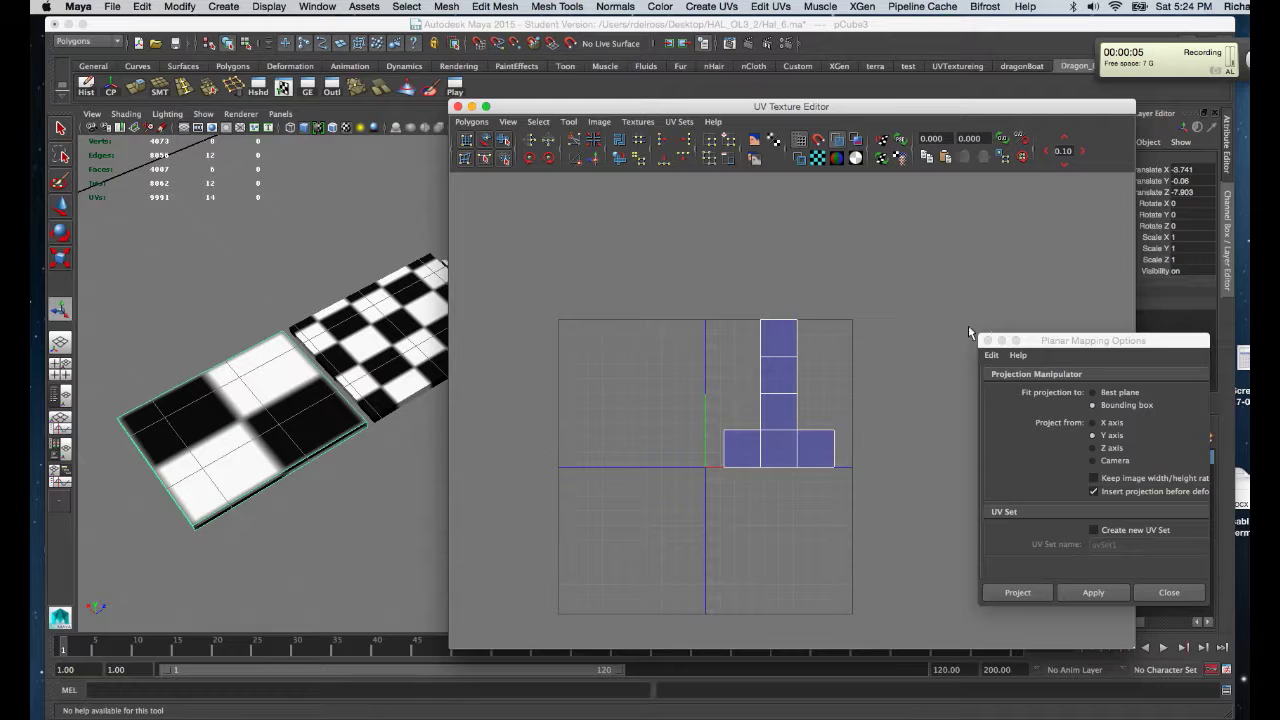
# Planar-project pCube3 with projection width and height 5, and move its UV square above the 0–1 area
pyautogui.moveTo(1077, 344); pyautogui.dragTo(691, 238)
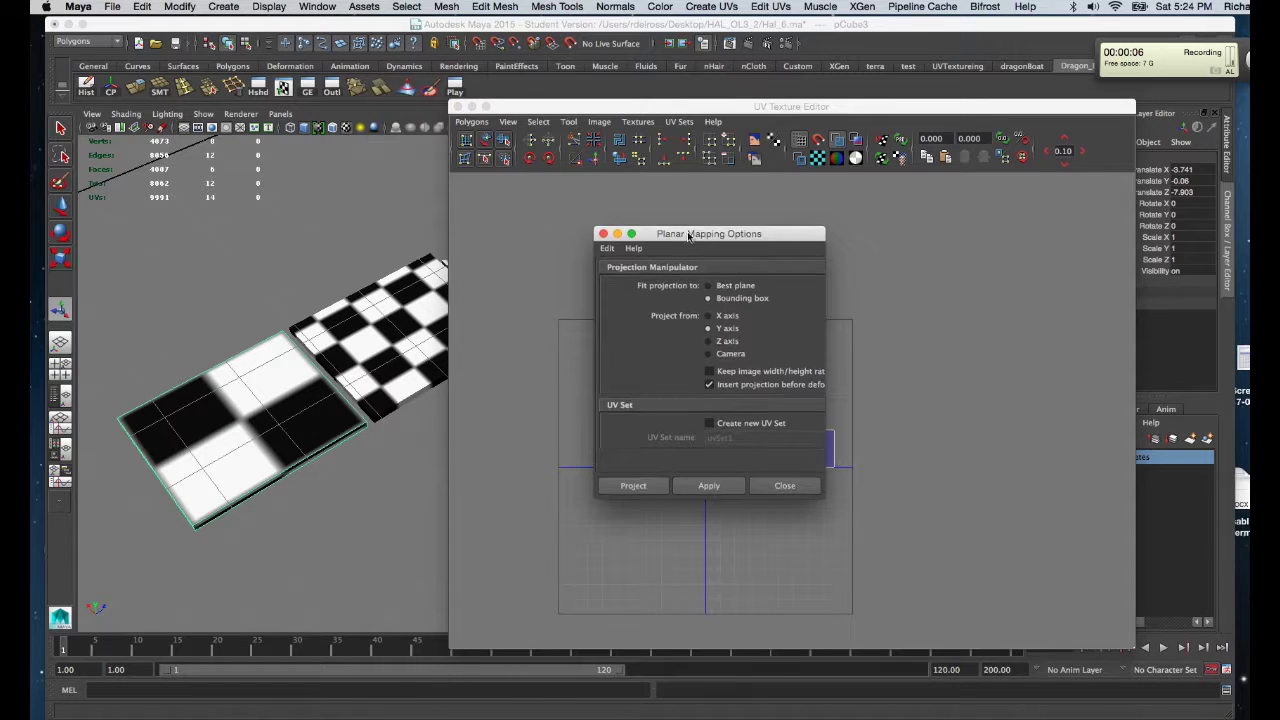
pyautogui.click(706, 486)
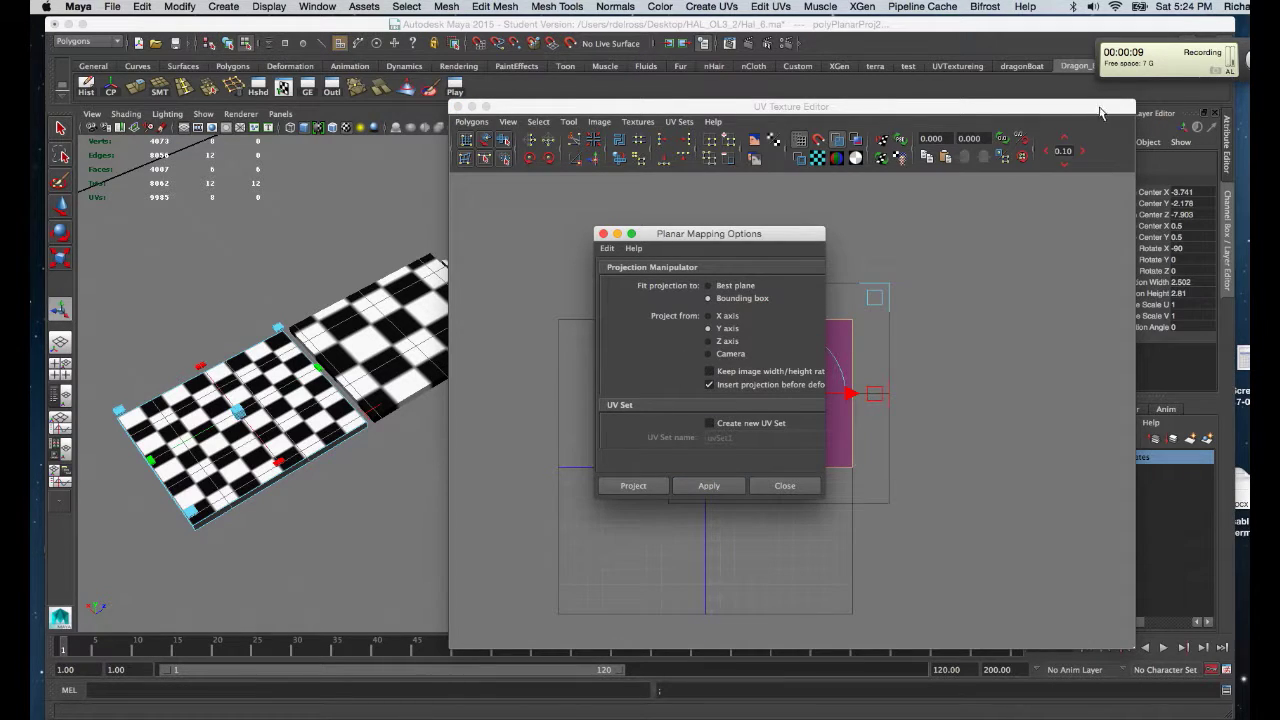
pyautogui.moveTo(776, 235); pyautogui.dragTo(458, 445)
pyautogui.moveTo(1124, 106); pyautogui.dragTo(1011, 104)
pyautogui.moveTo(1207, 285)
pyautogui.mouseDown()
pyautogui.moveTo(1203, 308)
pyautogui.moveTo(1201, 293)
pyautogui.mouseUp()
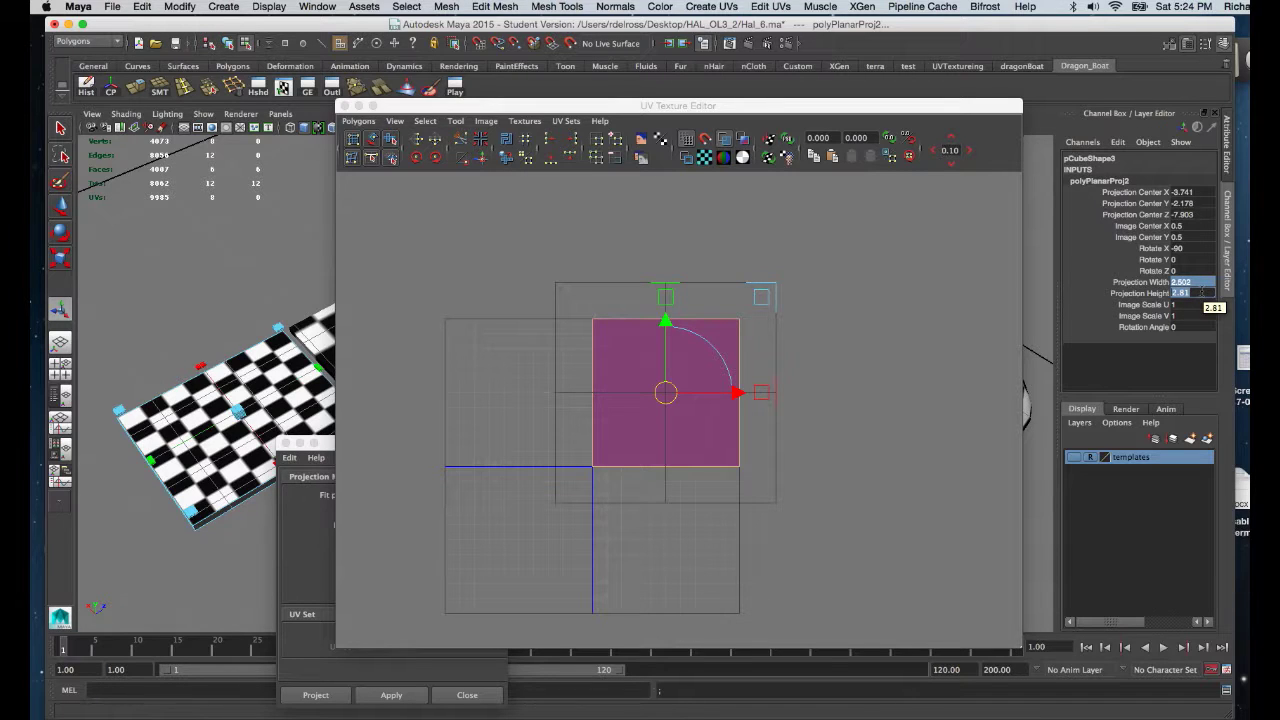
pyautogui.write('5')
pyautogui.press('Return')
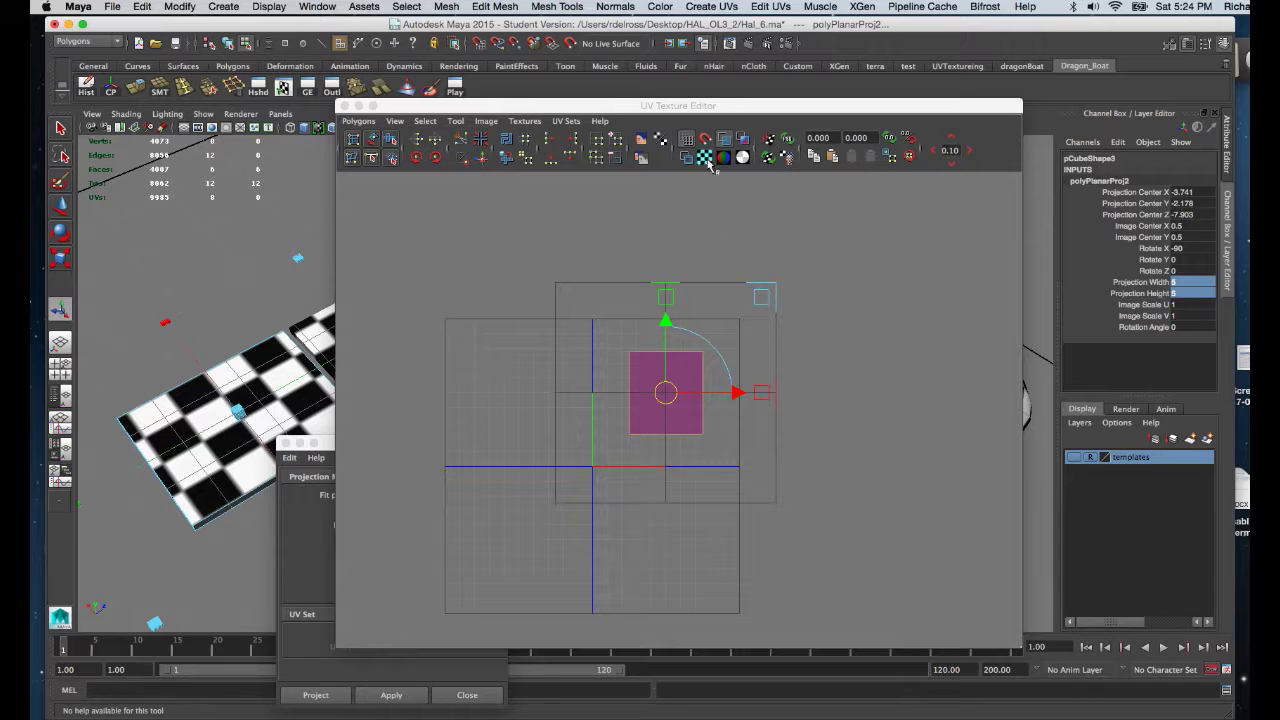
pyautogui.moveTo(672, 397); pyautogui.dragTo(512, 258)
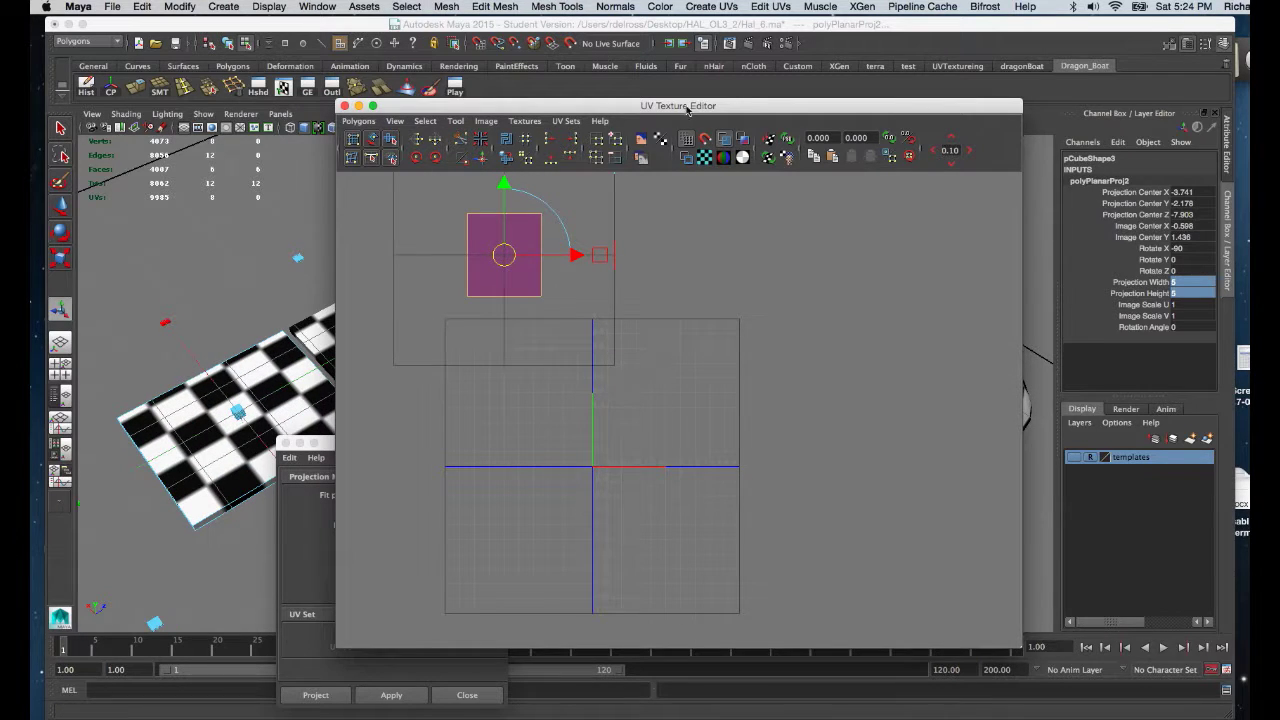
# Check the cube faces' UVs, then select the dome sphere pSphere1 in object mode
pyautogui.moveTo(686, 108); pyautogui.dragTo(859, 87)
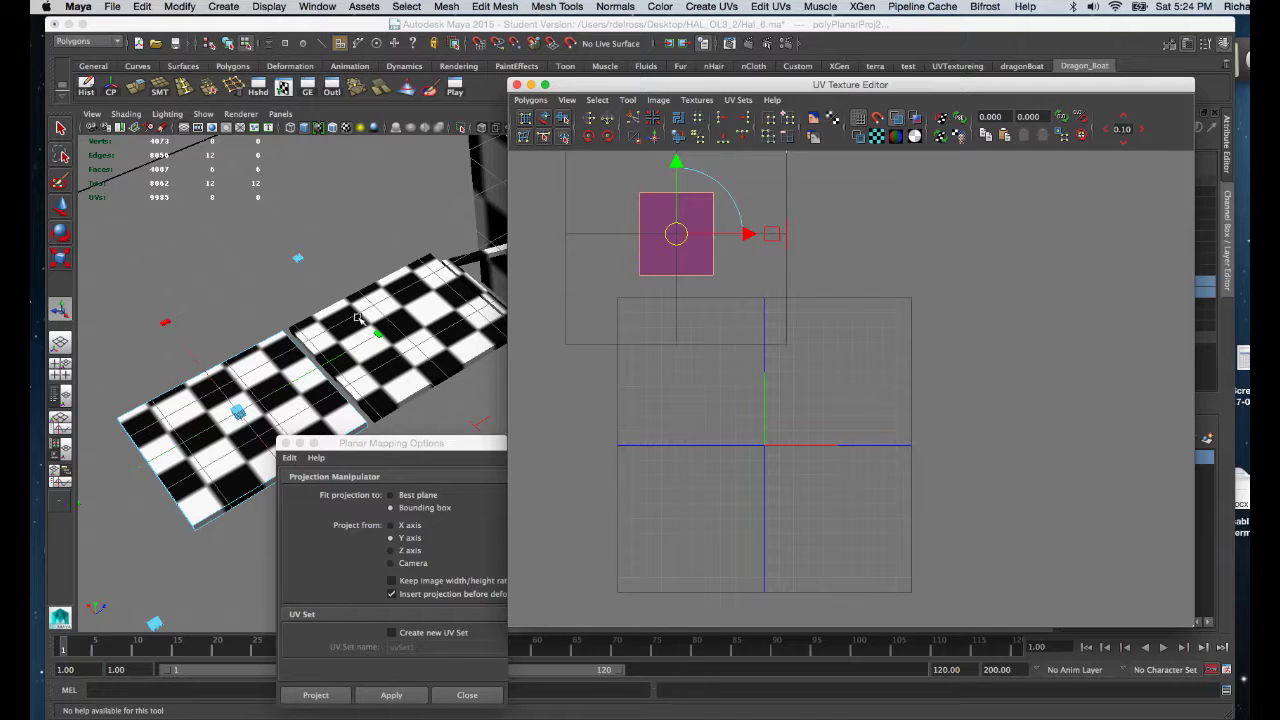
pyautogui.keyDown('alt'); pyautogui.moveTo(435, 293); pyautogui.dragTo(415, 285); pyautogui.keyUp('alt')
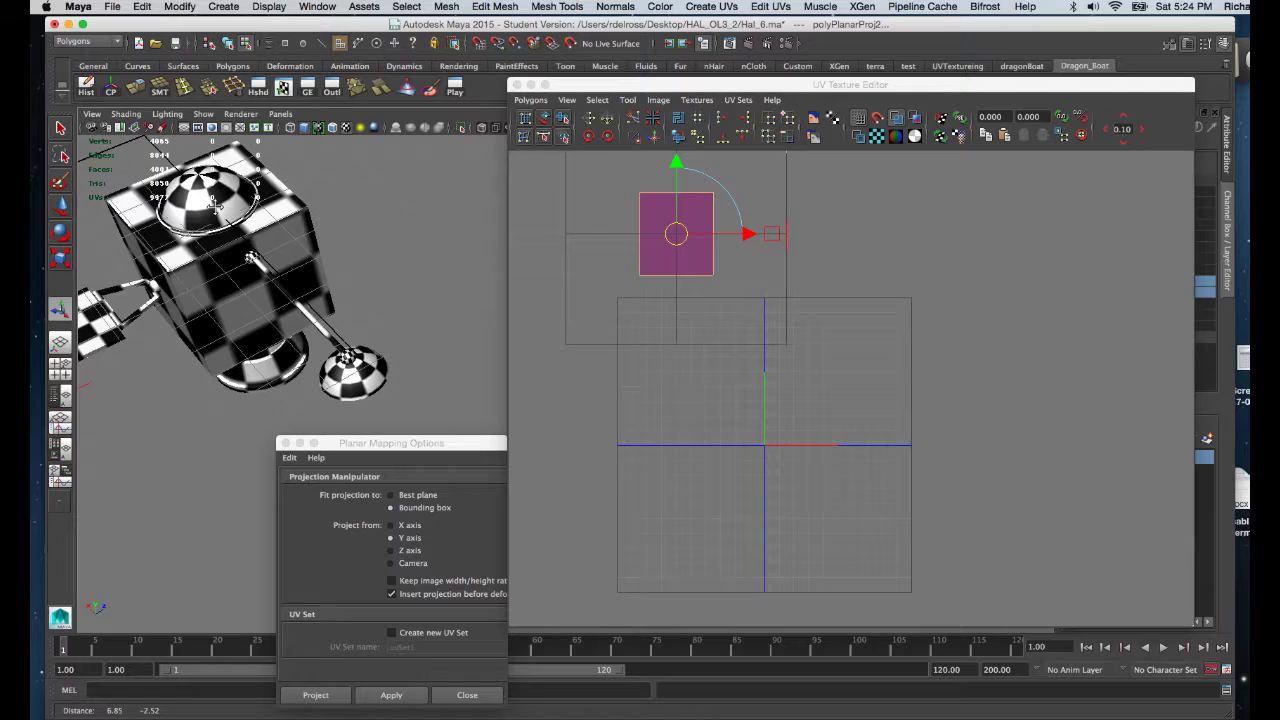
pyautogui.keyDown('alt'); pyautogui.moveTo(214, 204); pyautogui.dragTo(251, 317); pyautogui.keyUp('alt')
pyautogui.click(252, 288)
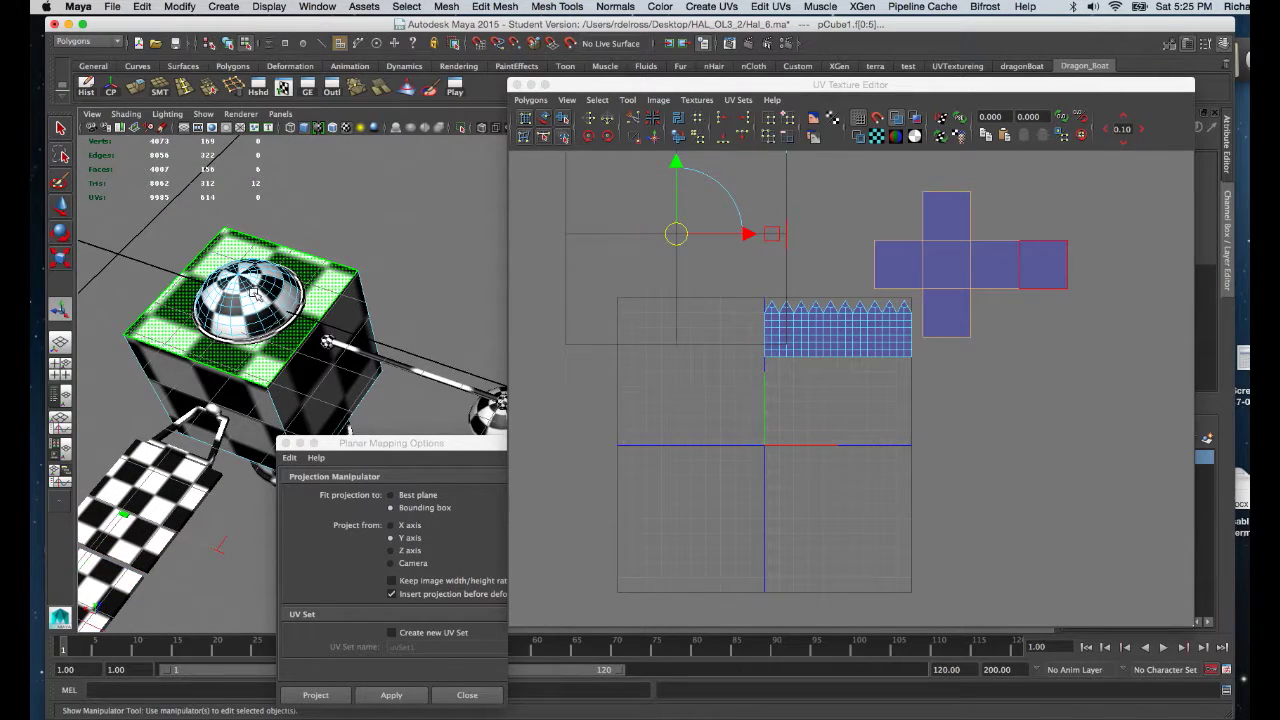
pyautogui.moveTo(258, 292); pyautogui.dragTo(258, 276, button='right')
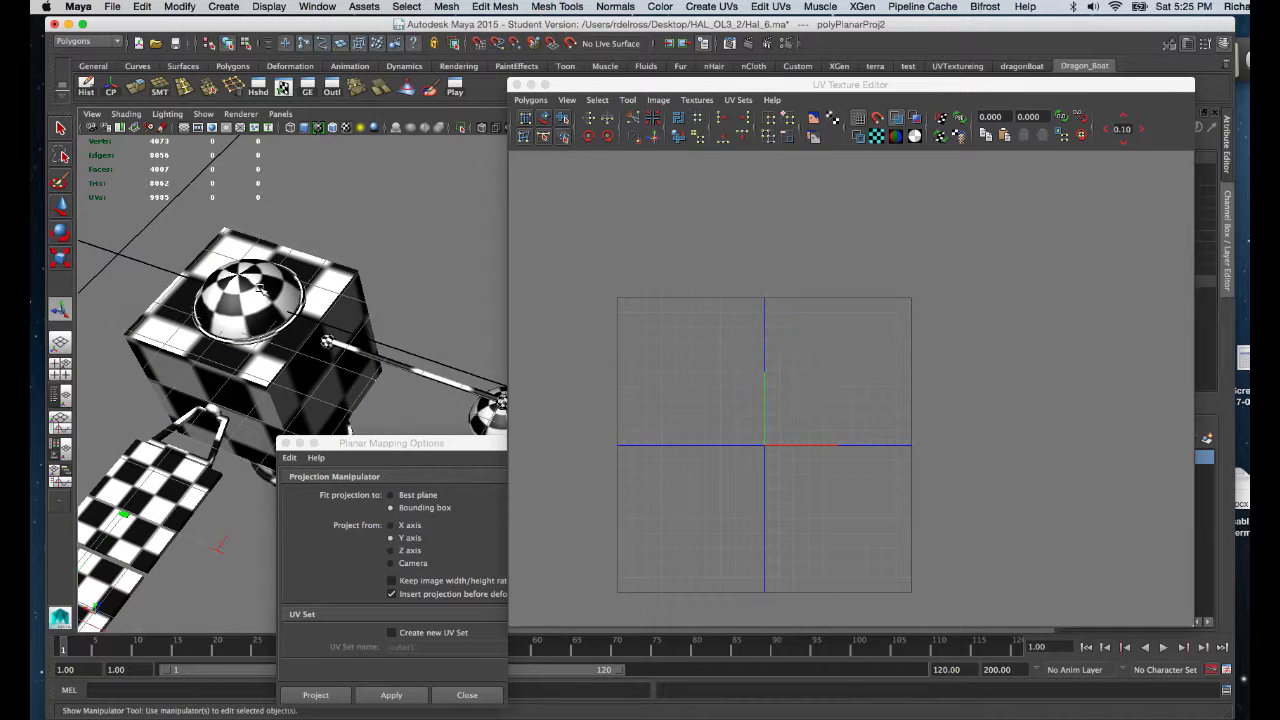
pyautogui.click(260, 292)
pyautogui.keyDown('alt'); pyautogui.moveTo(266, 306); pyautogui.dragTo(251, 277); pyautogui.keyUp('alt')
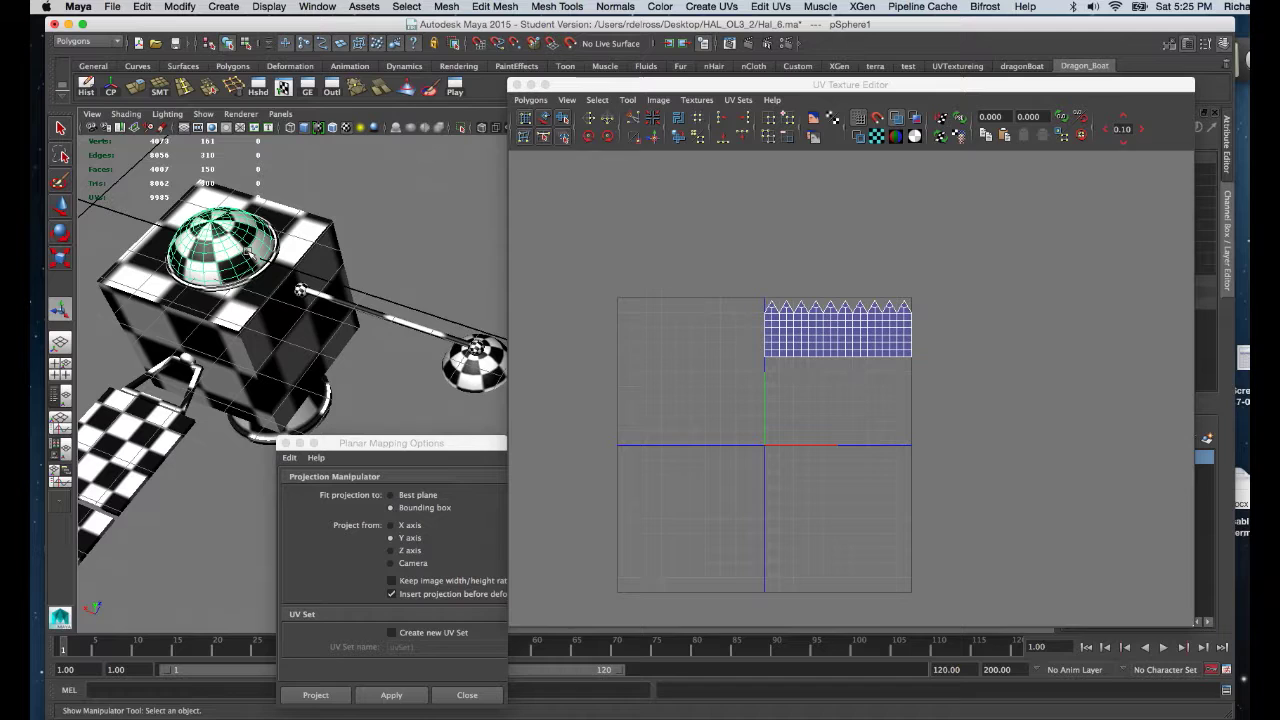
# Planar-project the dome with width and height 5 and shift its UV disc left
pyautogui.click(389, 695)
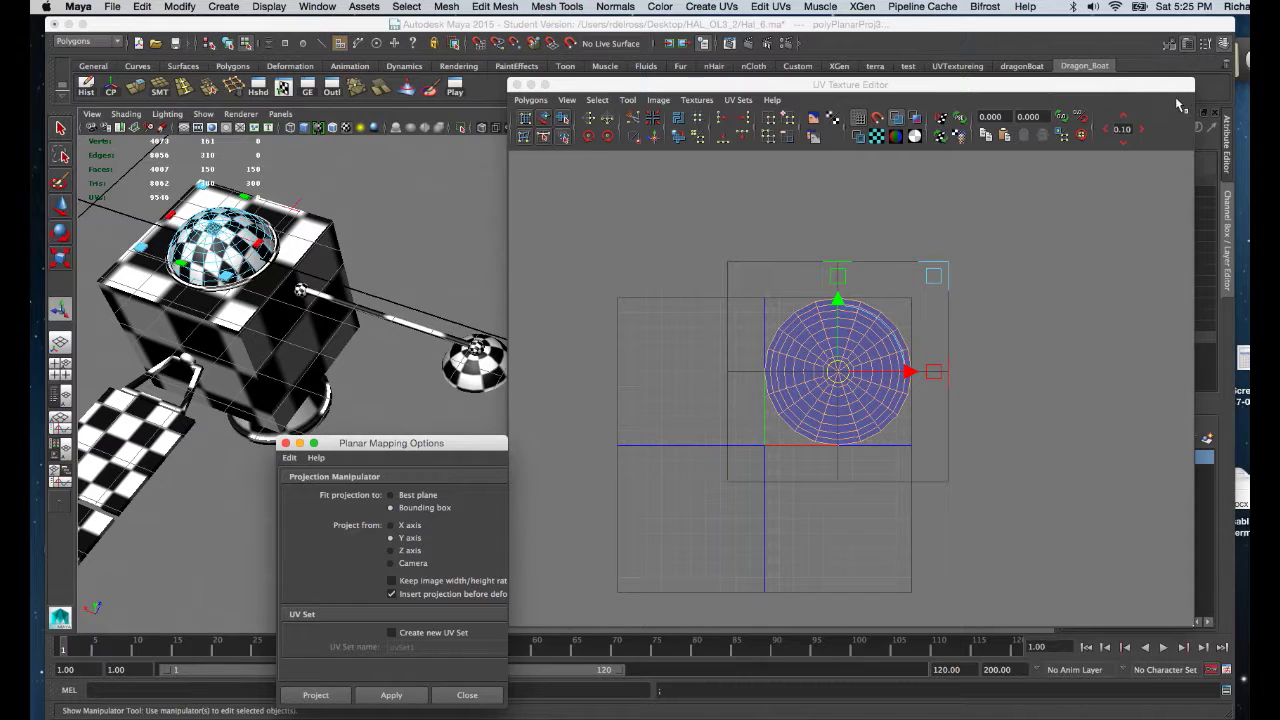
pyautogui.moveTo(1174, 87); pyautogui.dragTo(924, 370)
pyautogui.moveTo(1206, 284); pyautogui.dragTo(1195, 296)
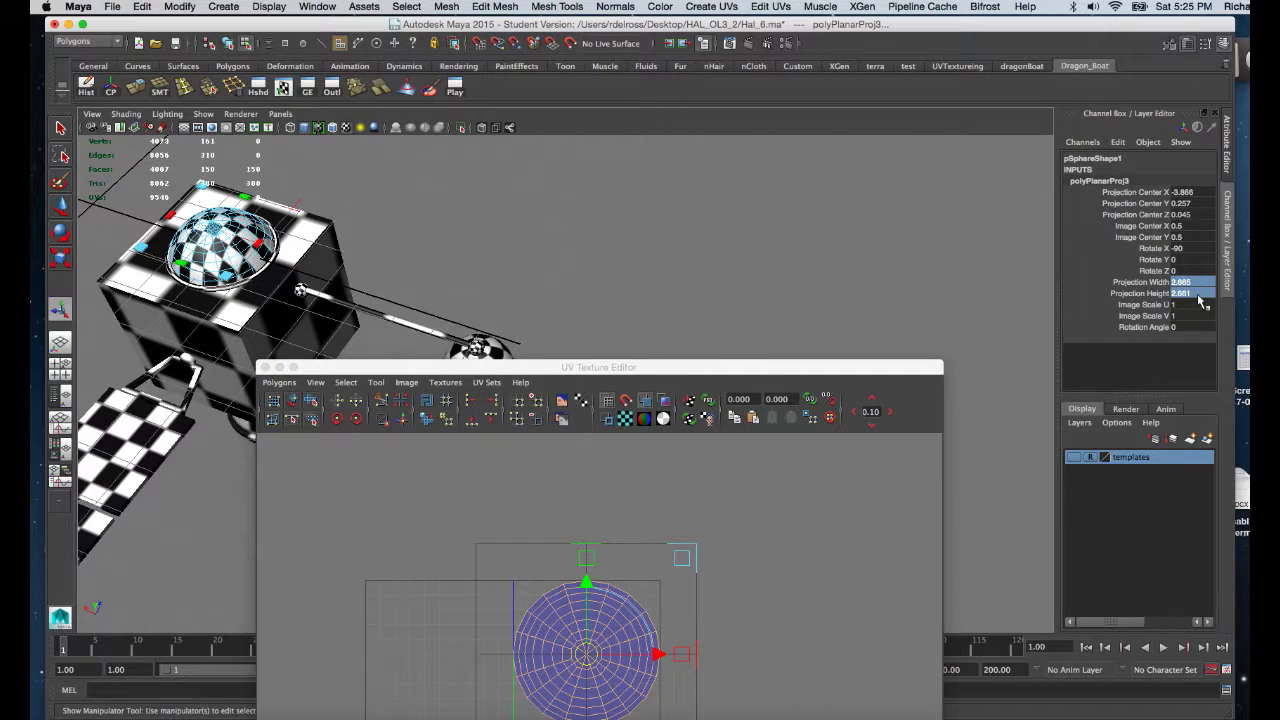
pyautogui.write('5')
pyautogui.press('Return')
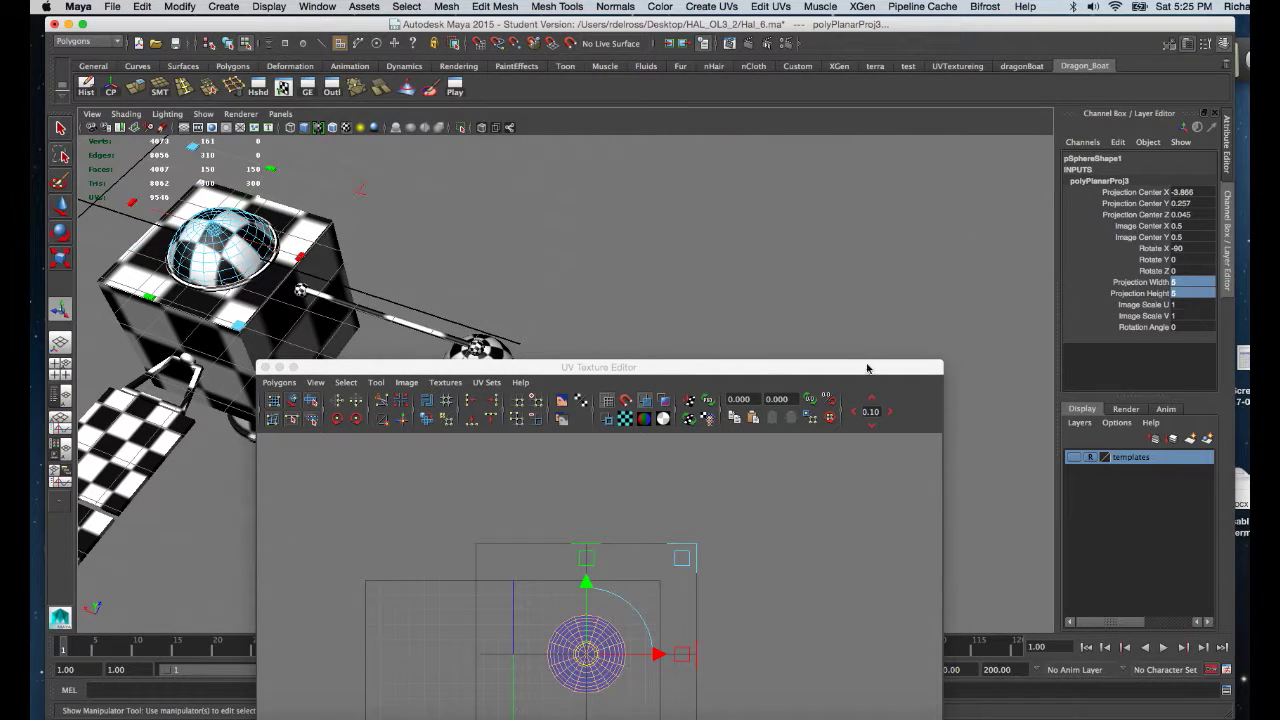
pyautogui.click(840, 371)
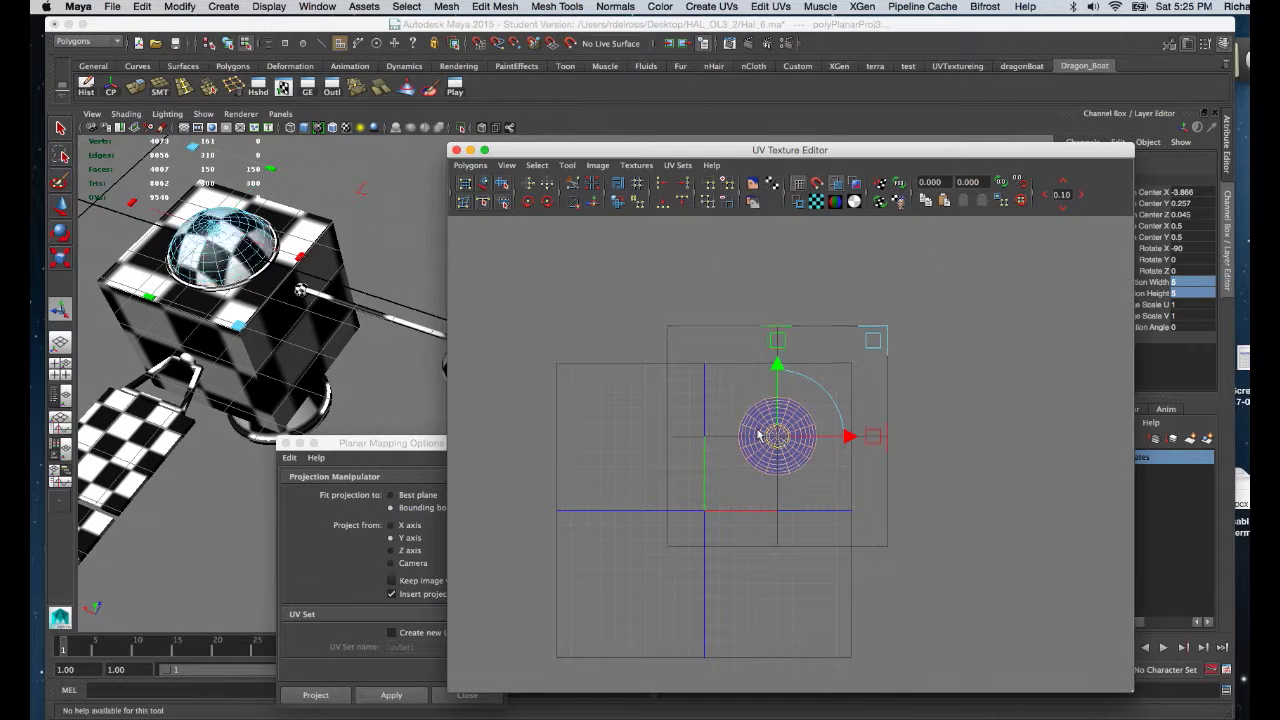
pyautogui.moveTo(778, 453); pyautogui.dragTo(604, 437)
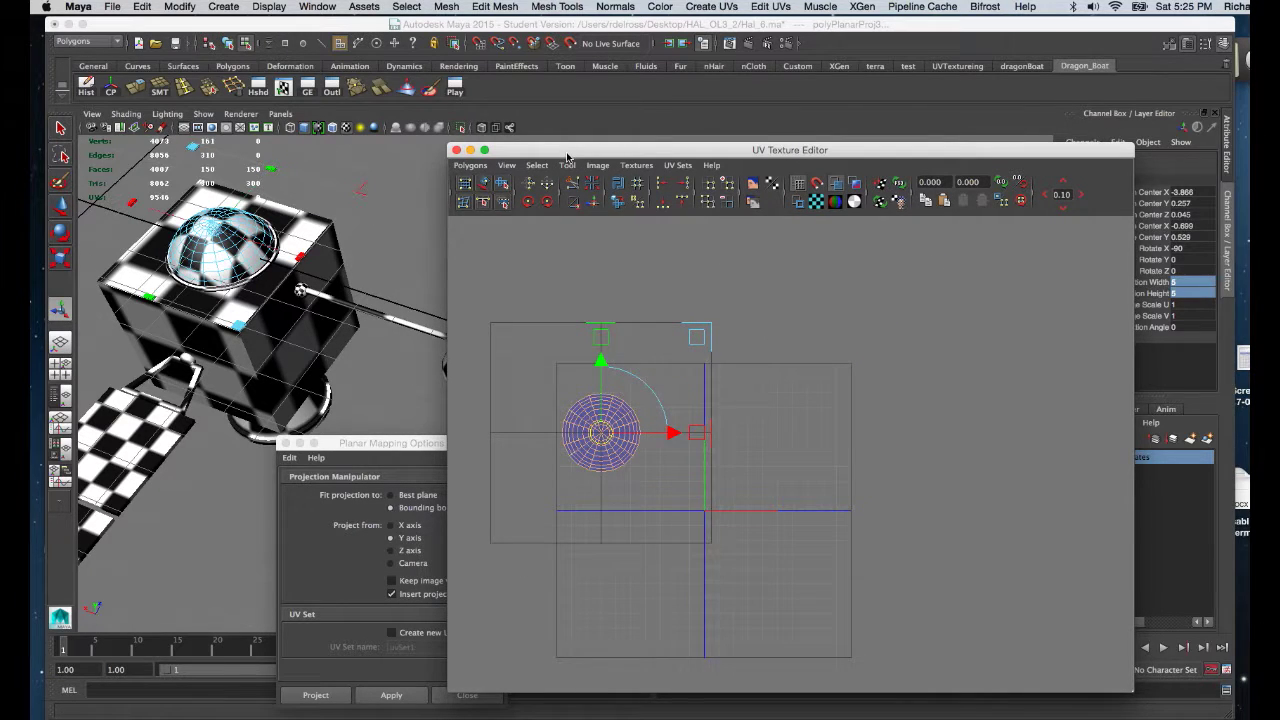
# Move the UV editor and mapping options aside, then orbit to a low side view of the dome
pyautogui.moveTo(566, 152); pyautogui.dragTo(734, 139)
pyautogui.moveTo(387, 446); pyautogui.dragTo(636, 469)
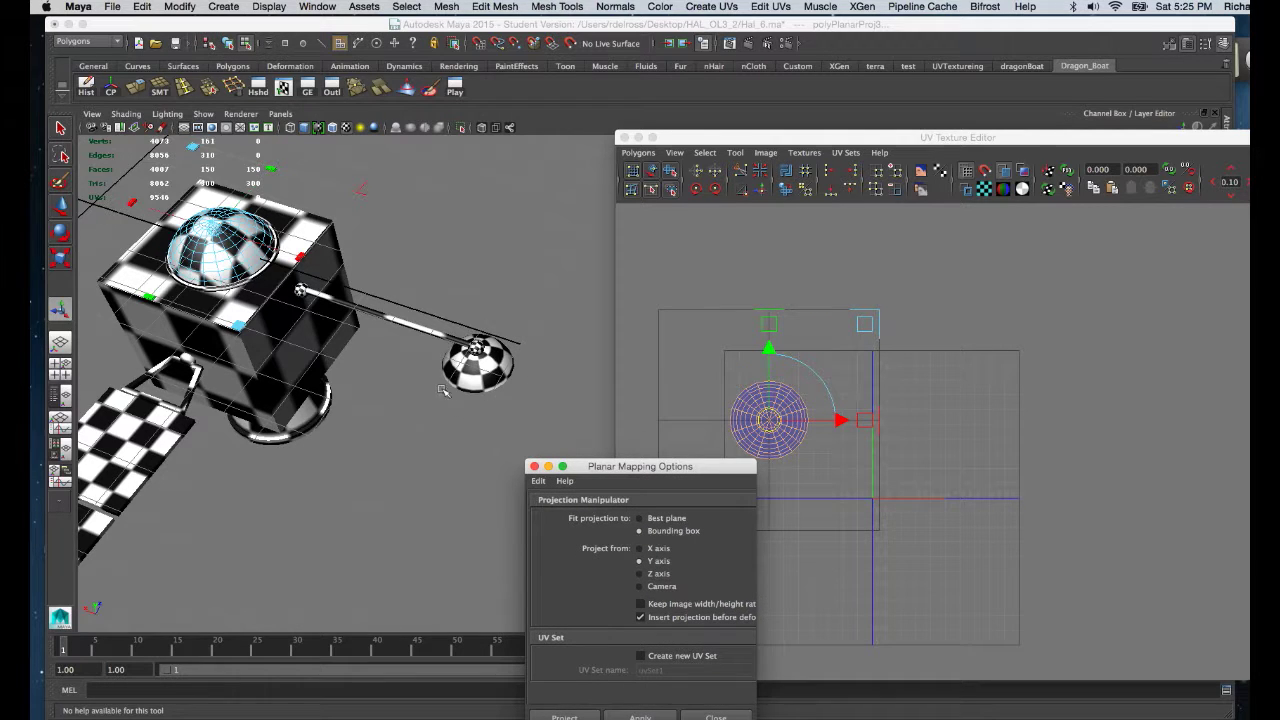
pyautogui.keyDown('alt'); pyautogui.moveTo(444, 391); pyautogui.dragTo(502, 381); pyautogui.keyUp('alt')
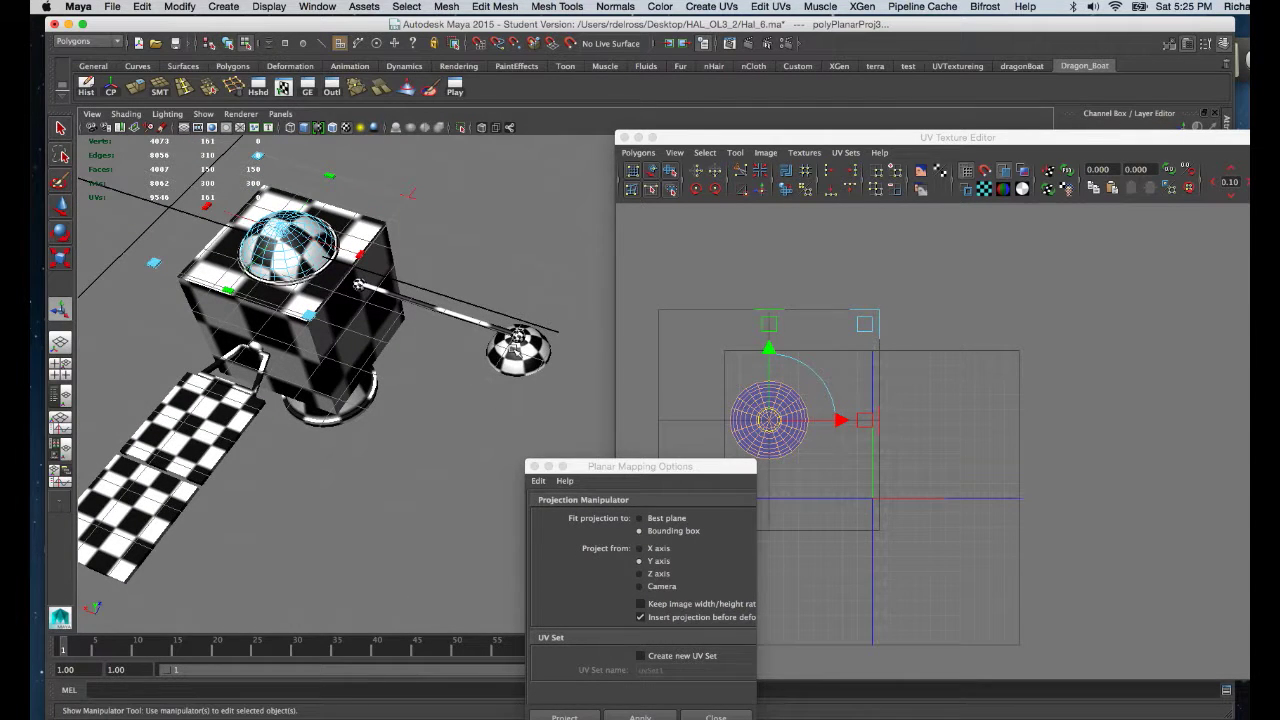
pyautogui.keyDown('alt'); pyautogui.moveTo(350, 372); pyautogui.dragTo(378, 387); pyautogui.keyUp('alt')
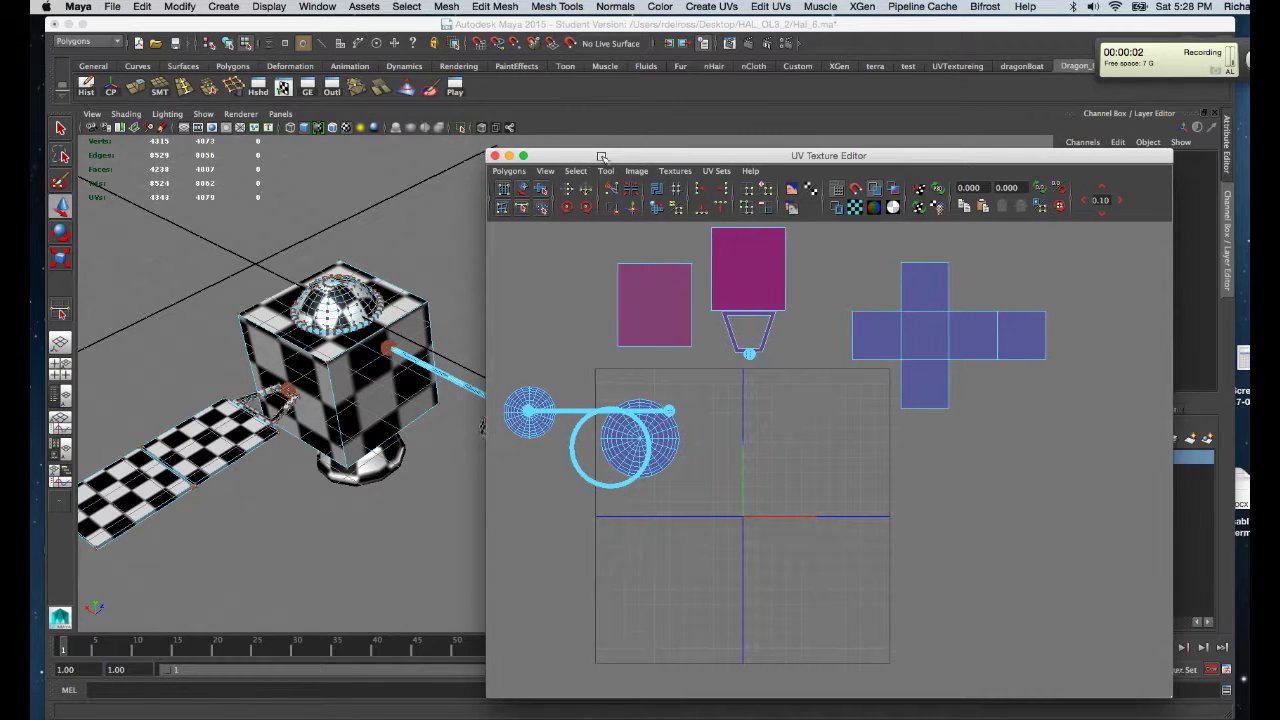
# Orbit to a near-front view and select the bell-shaped nurbsToPoly base under the cube
pyautogui.moveTo(593, 160); pyautogui.dragTo(656, 147)
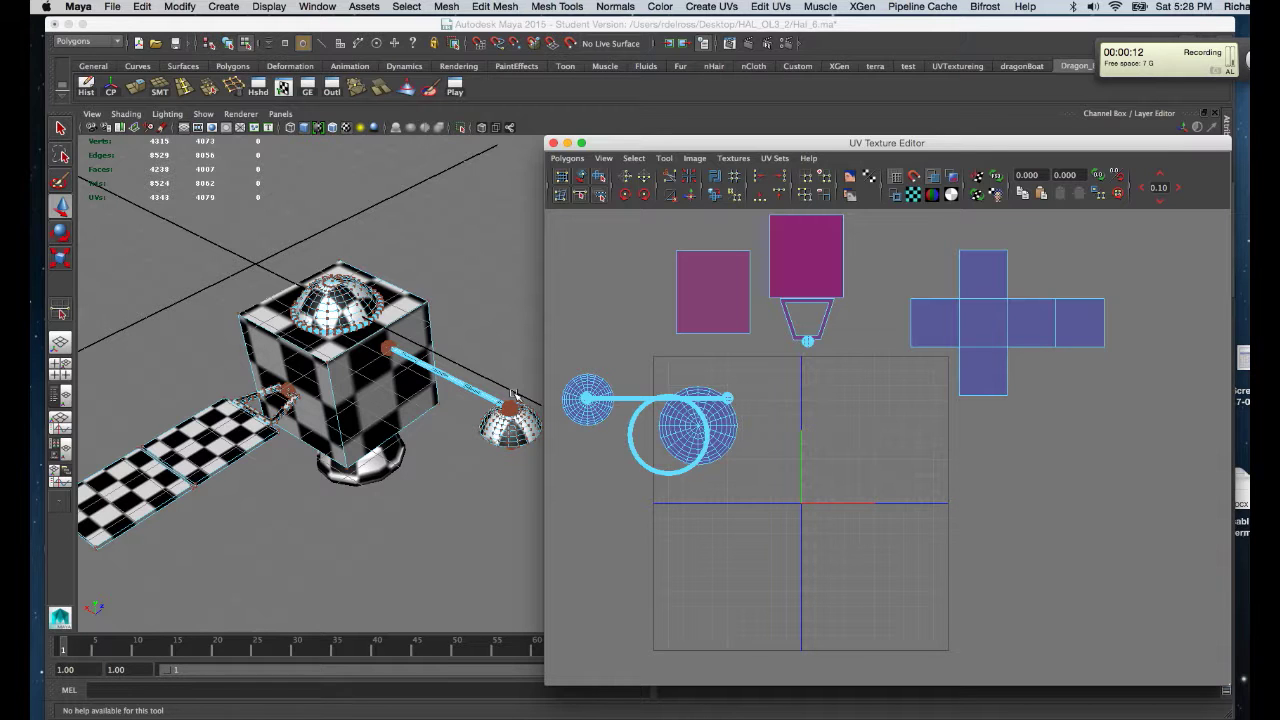
pyautogui.click(398, 410)
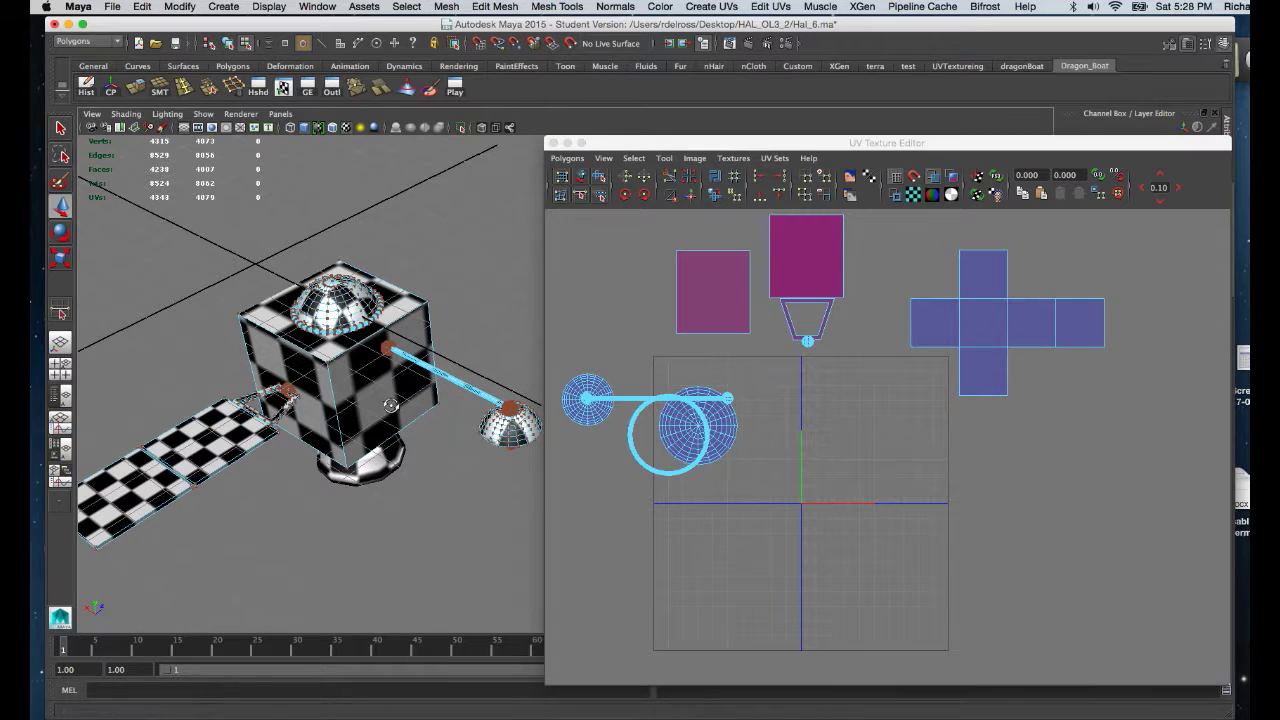
pyautogui.keyDown('alt'); pyautogui.moveTo(398, 410); pyautogui.dragTo(413, 352); pyautogui.keyUp('alt')
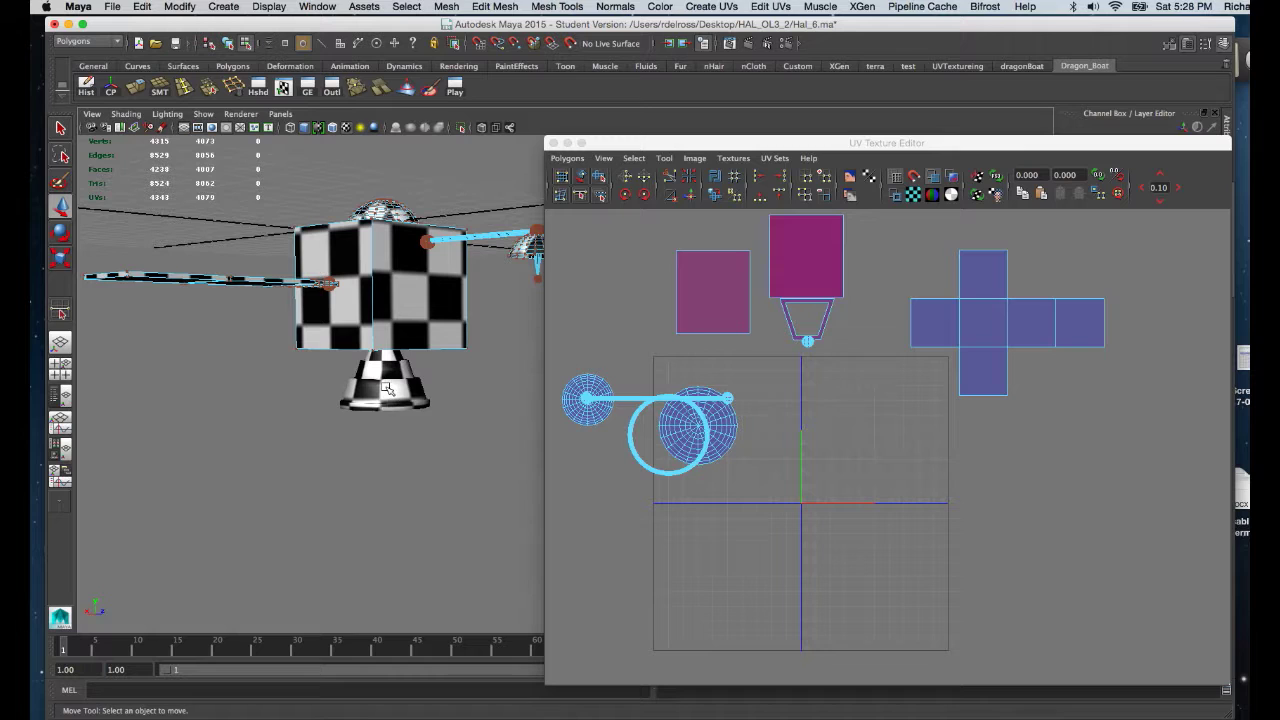
pyautogui.click(394, 390)
# Give the base a cylindrical UV projection in object mode, then orbit closer to inspect it
pyautogui.rightClick(397, 384)
pyautogui.click(459, 364)
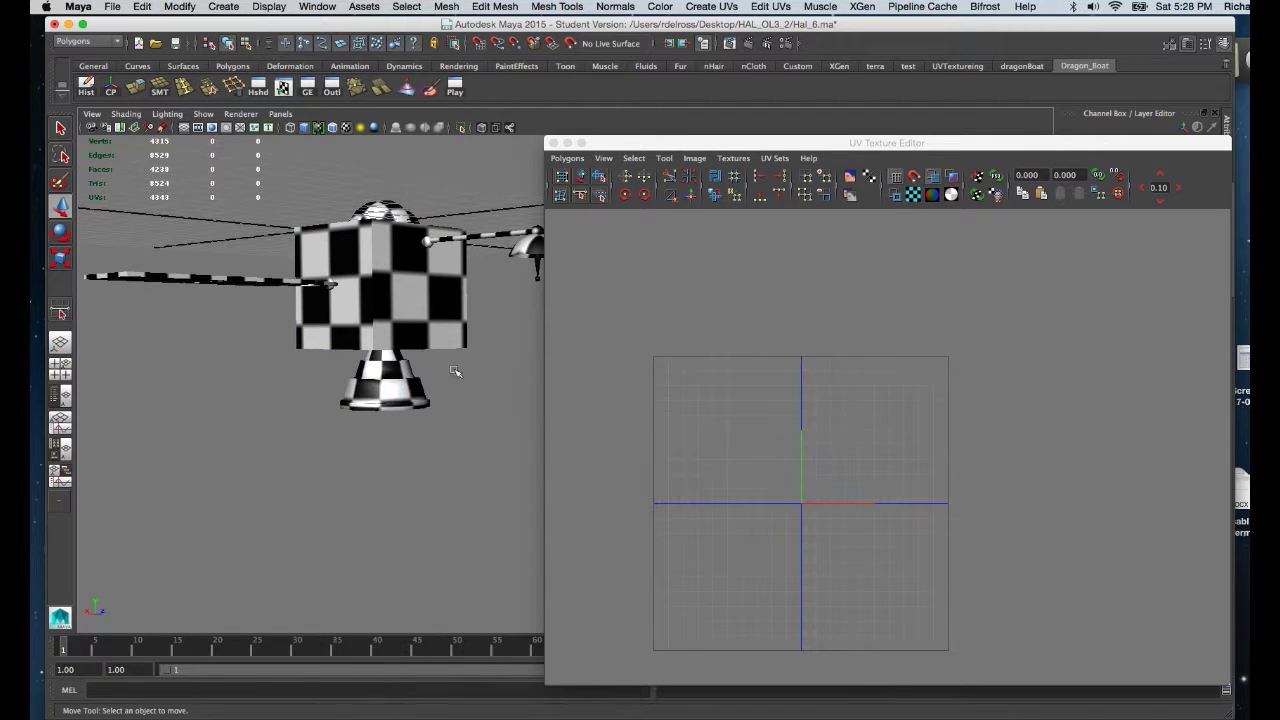
pyautogui.press('space')
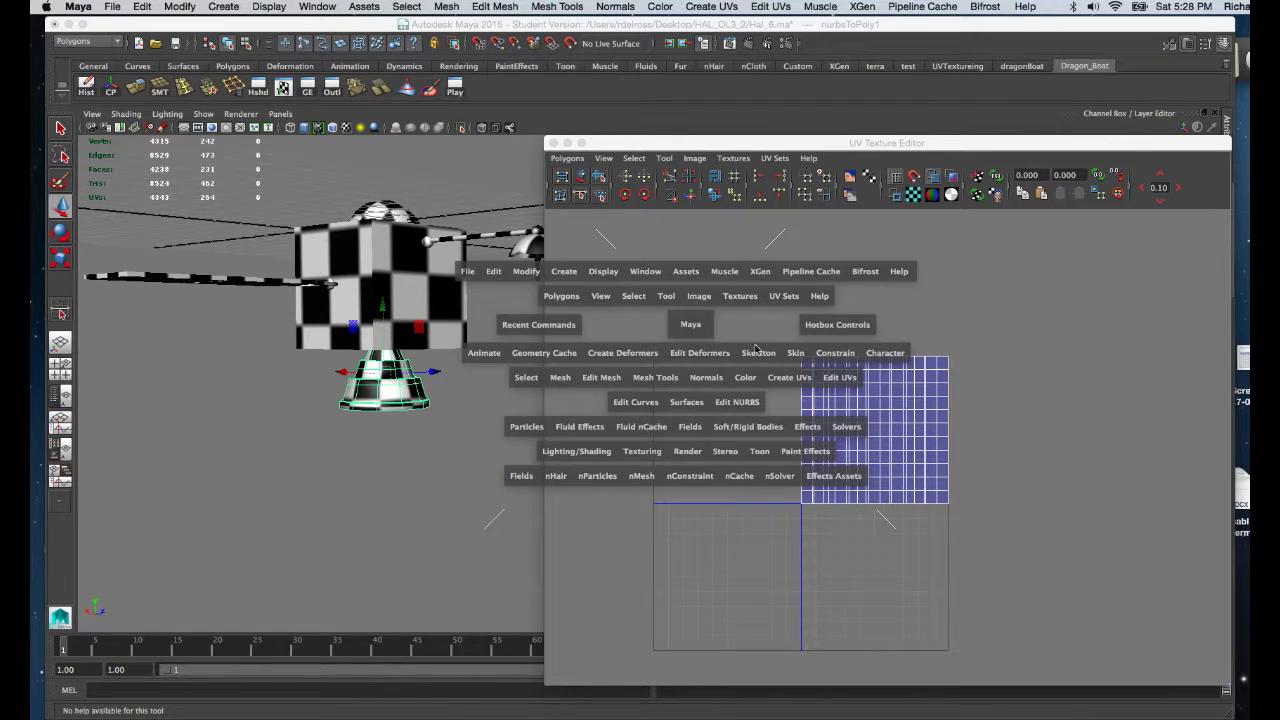
pyautogui.click(788, 379)
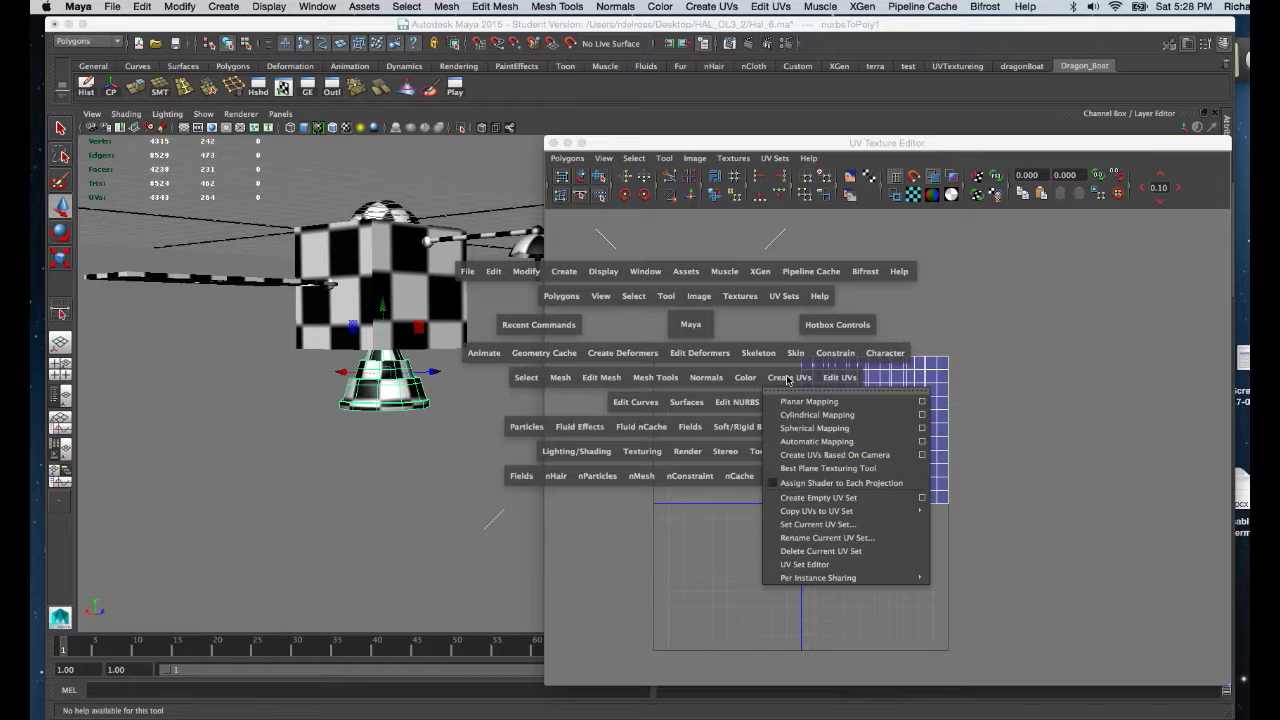
pyautogui.click(817, 416)
pyautogui.scroll(5, 400, 451)
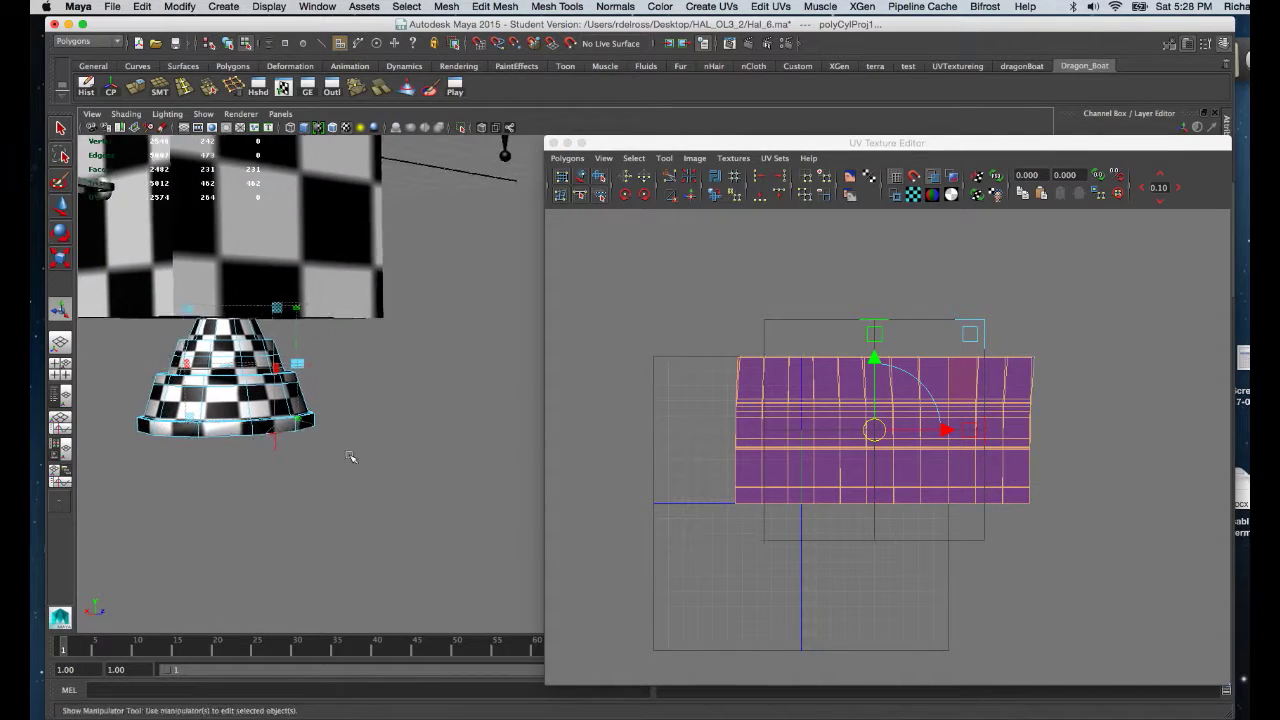
pyautogui.keyDown('alt'); pyautogui.moveTo(350, 457); pyautogui.dragTo(320, 445); pyautogui.keyUp('alt')
# Scale the base's cylindrical UV shell down to a thin strip and move it to the upper-left UV area
pyautogui.moveTo(320, 445)
pyautogui.keyDown('alt'); pyautogui.mouseDown(button='right')
pyautogui.moveTo(343, 449)
pyautogui.moveTo(337, 440)
pyautogui.mouseUp(button='right'); pyautogui.keyUp('alt')
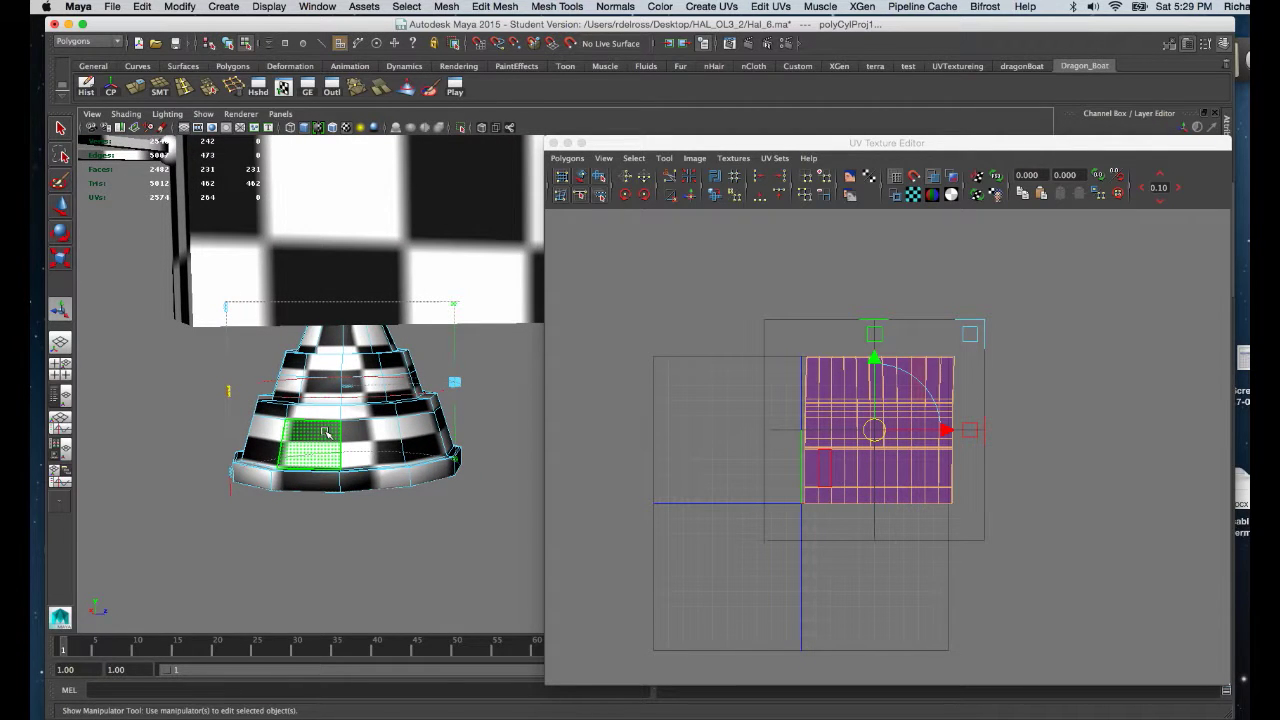
pyautogui.moveTo(874, 341); pyautogui.dragTo(1037, 313)
pyautogui.press('r')
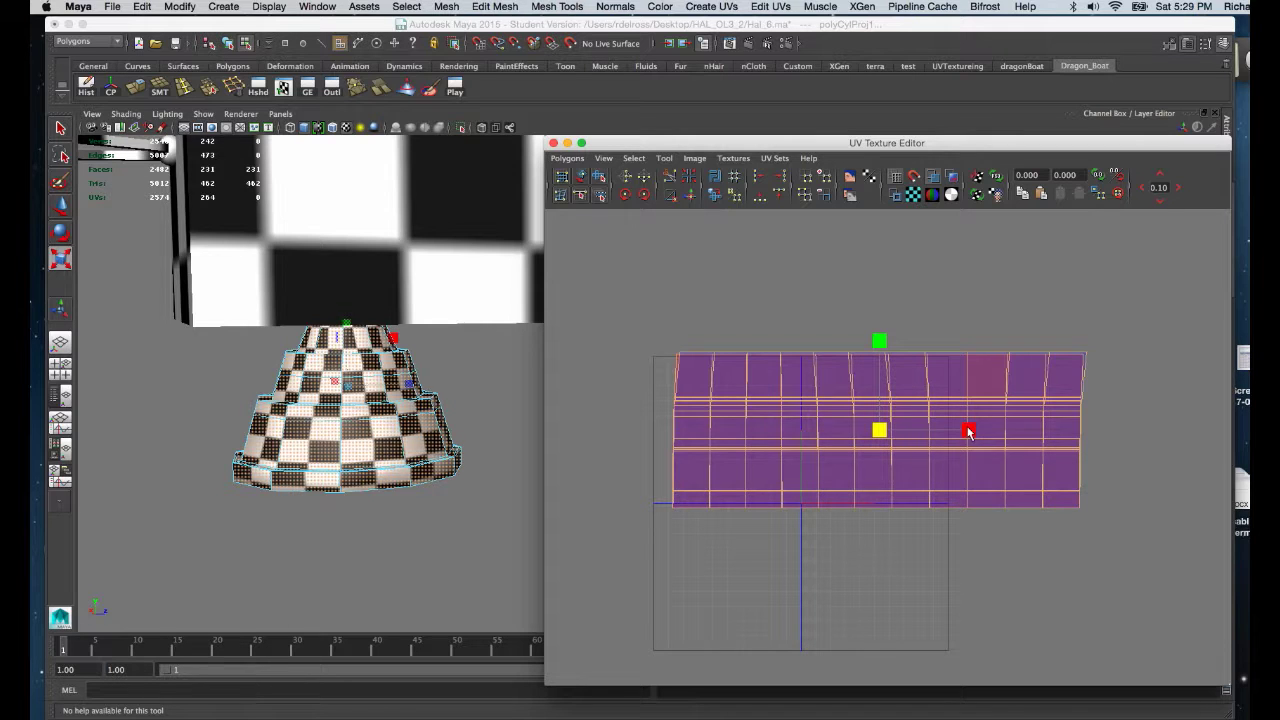
pyautogui.moveTo(968, 432); pyautogui.dragTo(990, 431)
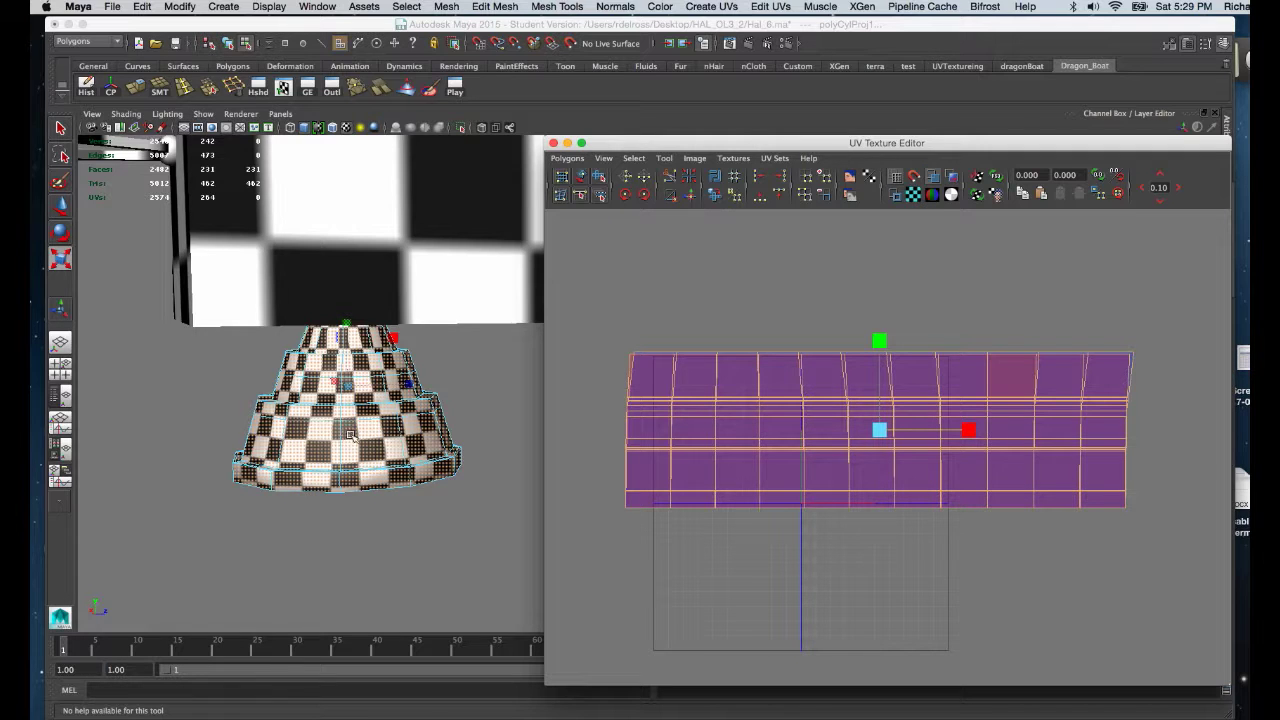
pyautogui.moveTo(876, 432); pyautogui.dragTo(809, 474)
pyautogui.press('w')
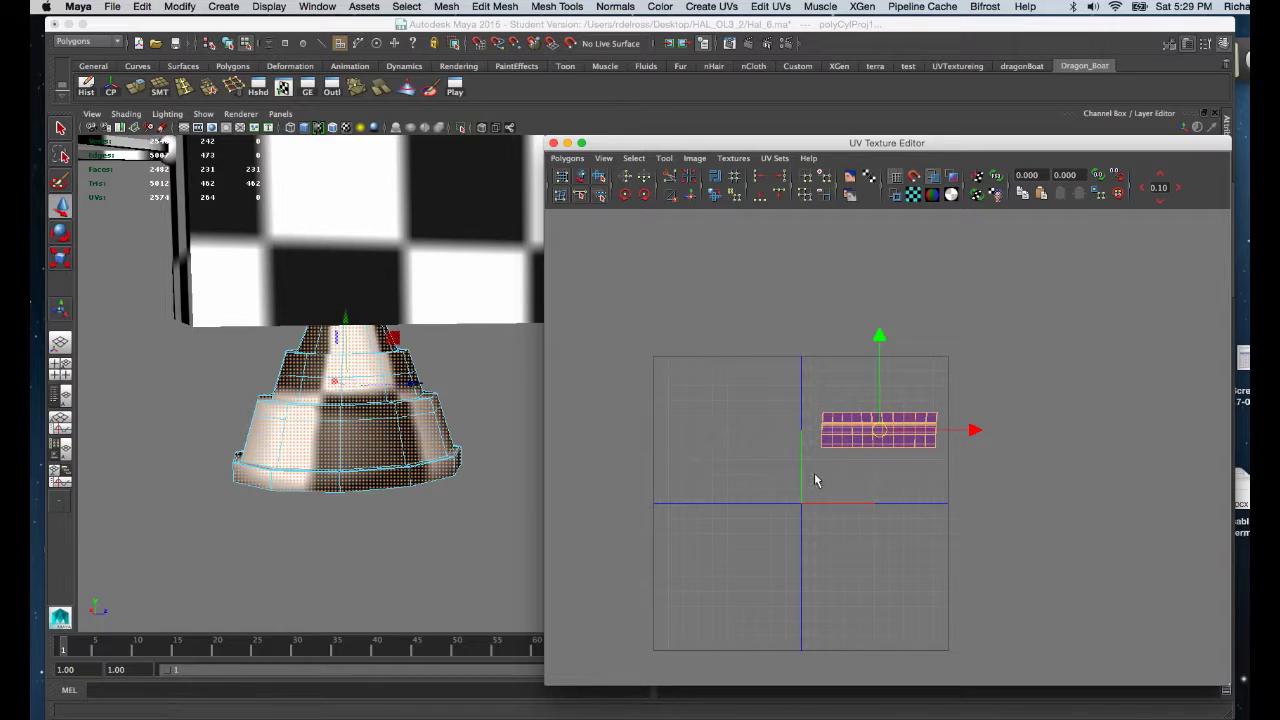
pyautogui.moveTo(878, 430); pyautogui.dragTo(727, 462)
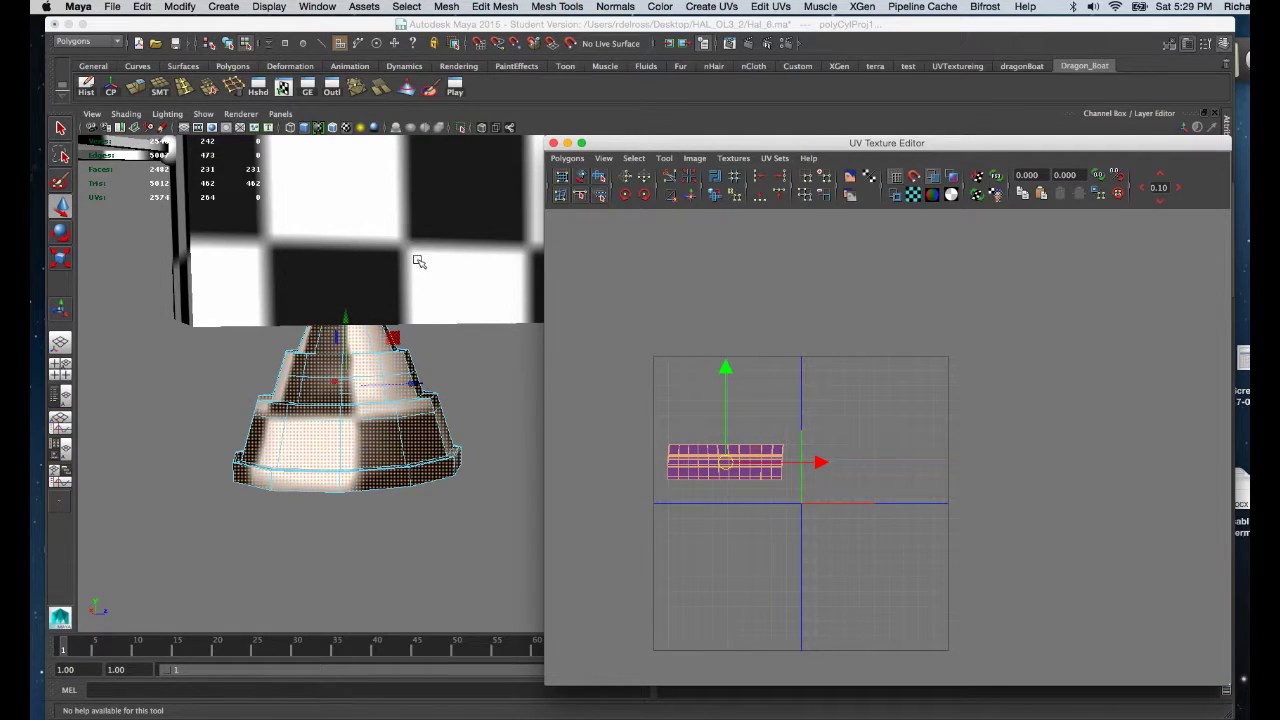
pyautogui.moveTo(378, 362); pyautogui.dragTo(432, 340, button='right')
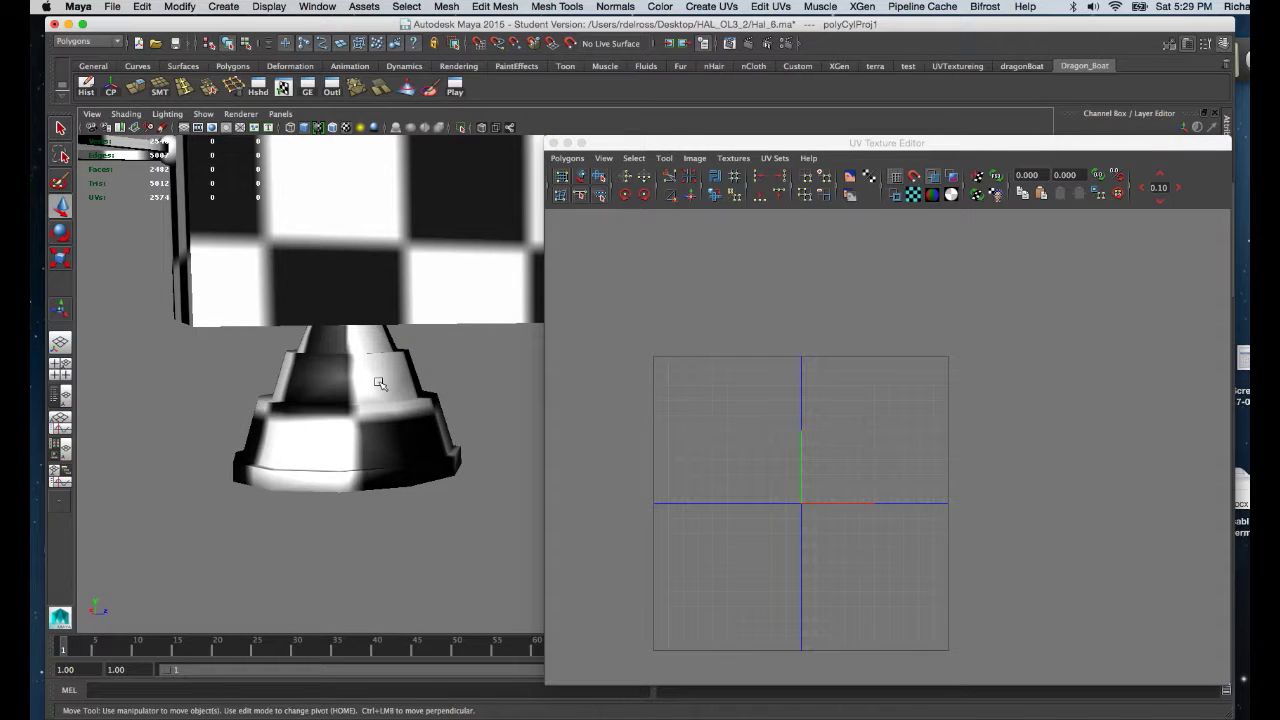
# Return the base to object selection and move the UV editor window up and left
pyautogui.keyDown('alt'); pyautogui.moveTo(435, 428); pyautogui.dragTo(380, 330, button='right'); pyautogui.keyUp('alt')
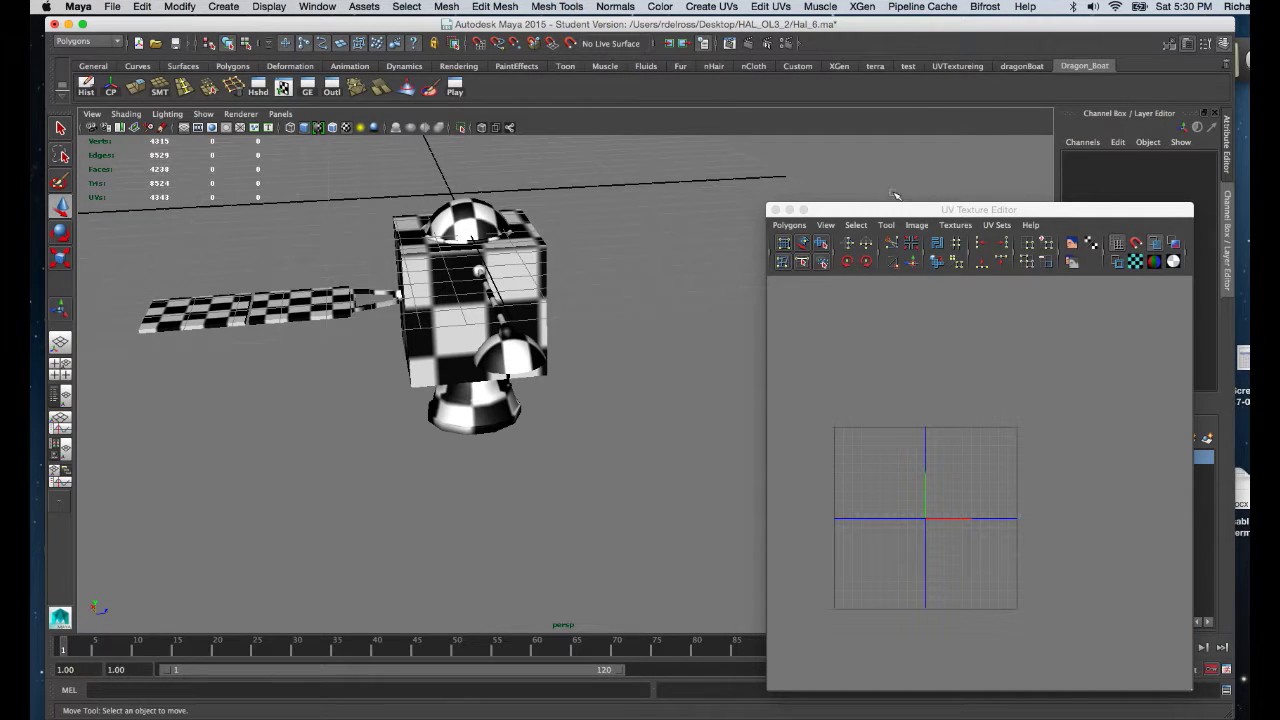
pyautogui.moveTo(895, 212); pyautogui.dragTo(845, 150)
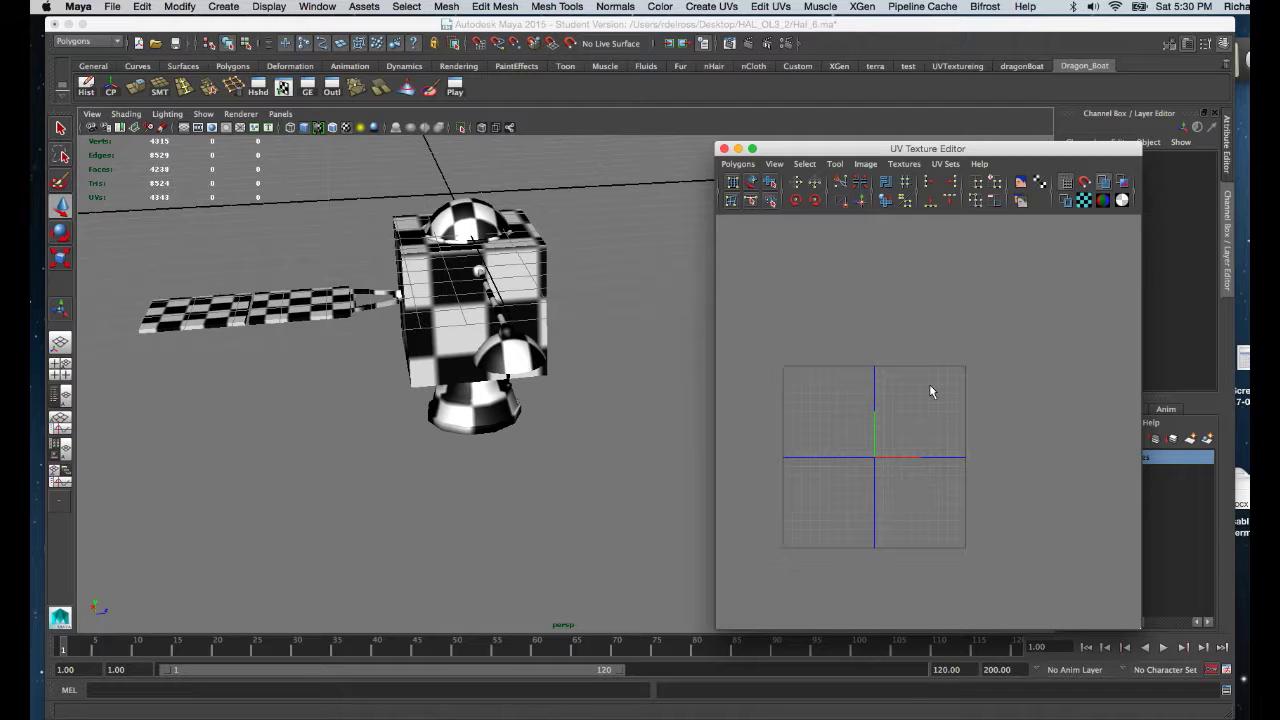
# Select the dome, torus ring, cube, antenna arm, dish-and-rod group and base cylinder to show their UVs
pyautogui.click(472, 215)
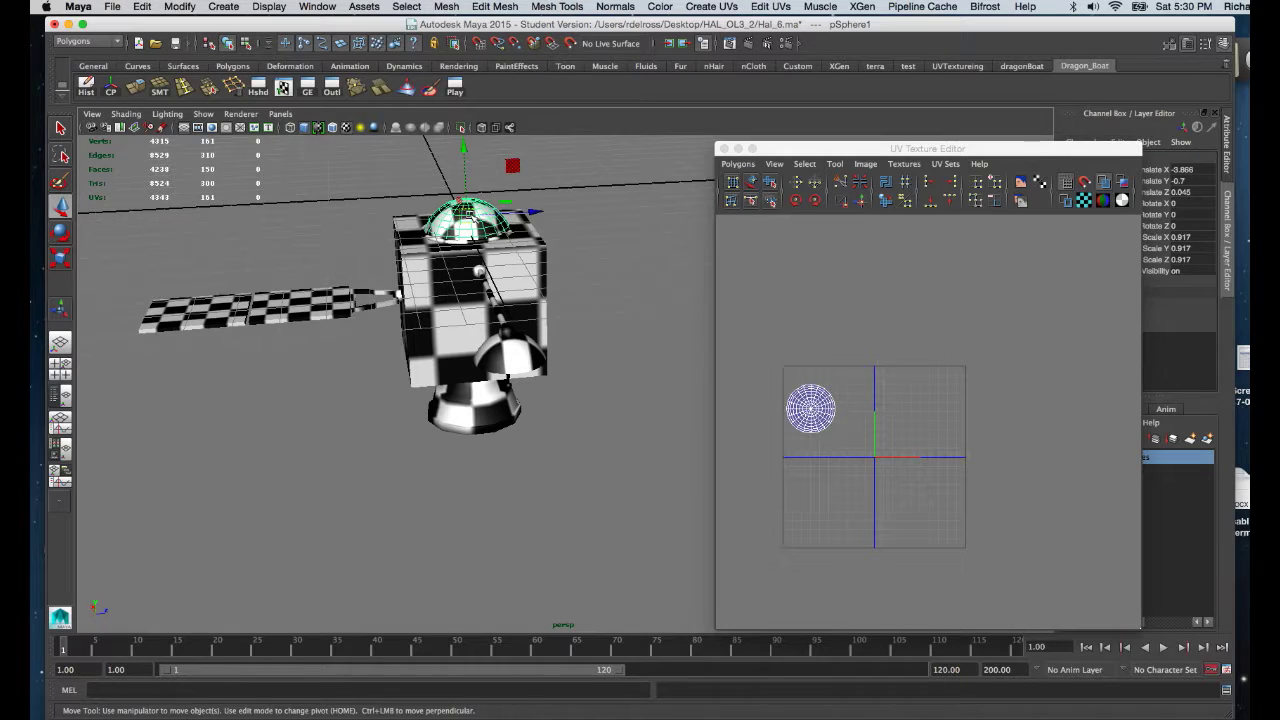
pyautogui.keyDown('alt'); pyautogui.moveTo(456, 229); pyautogui.dragTo(489, 334); pyautogui.keyUp('alt')
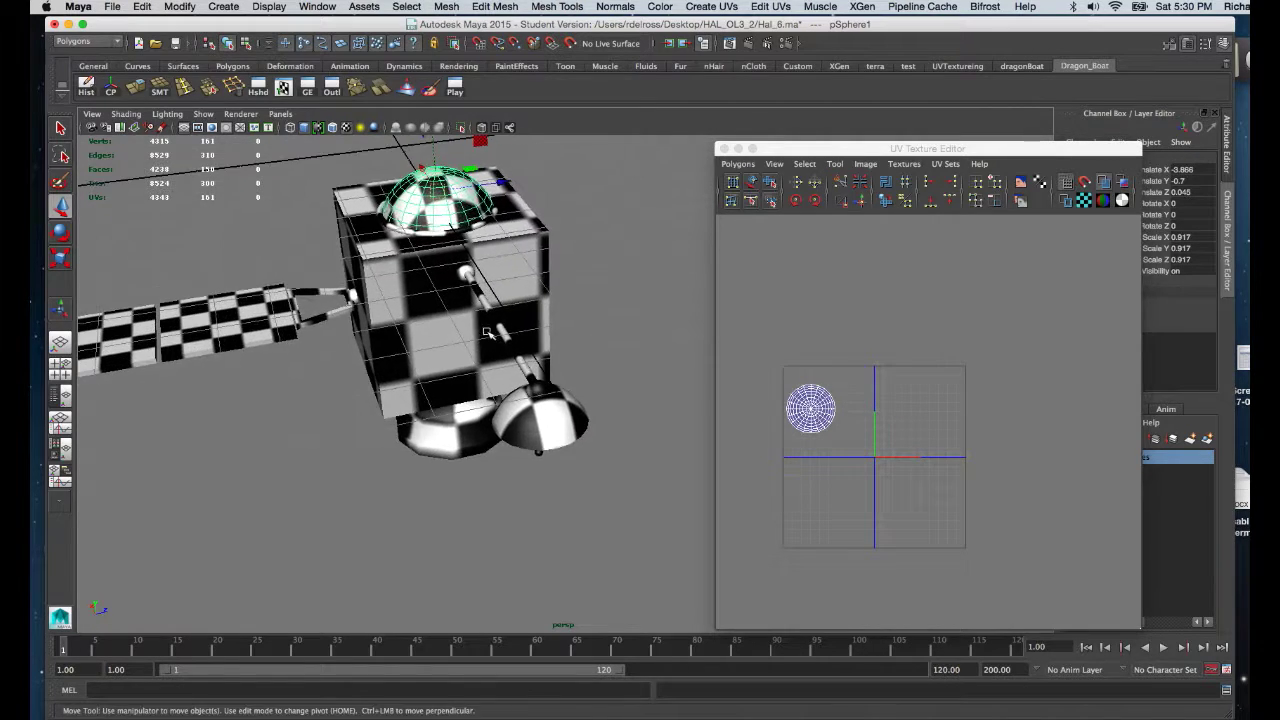
pyautogui.click(428, 232)
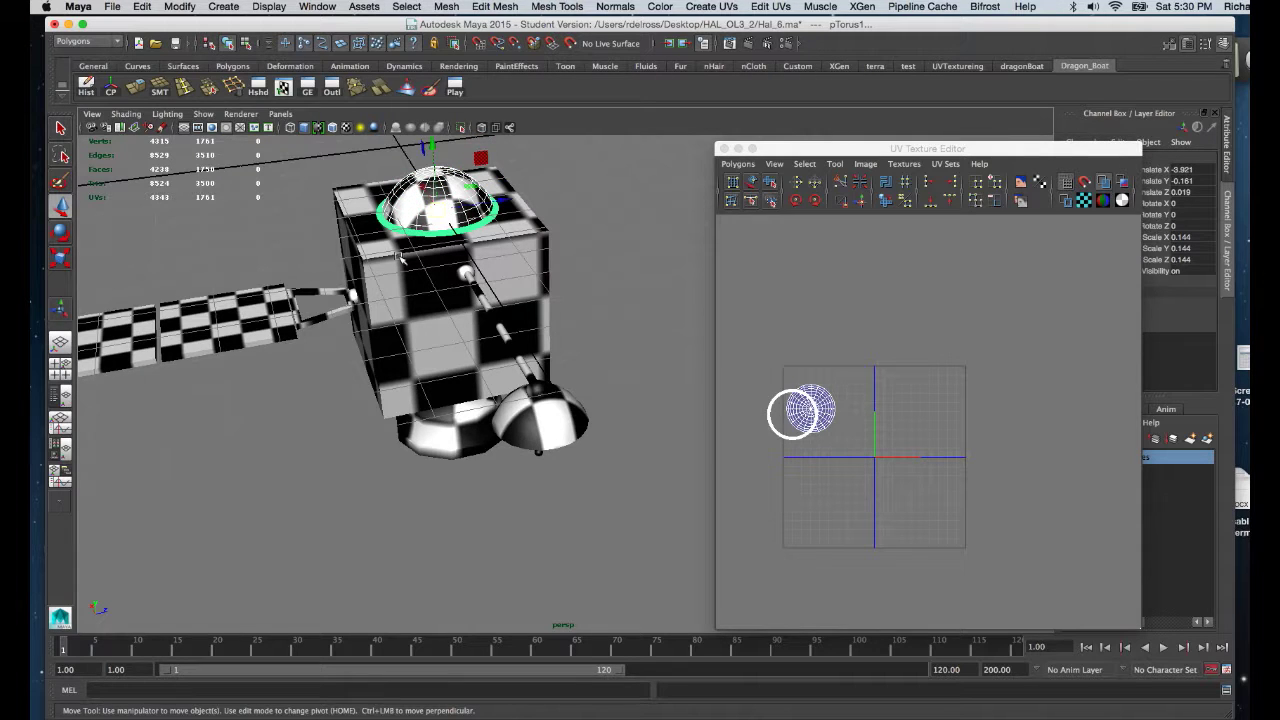
pyautogui.click(397, 279)
pyautogui.keyDown('shift'); pyautogui.click(276, 300); pyautogui.keyUp('shift')
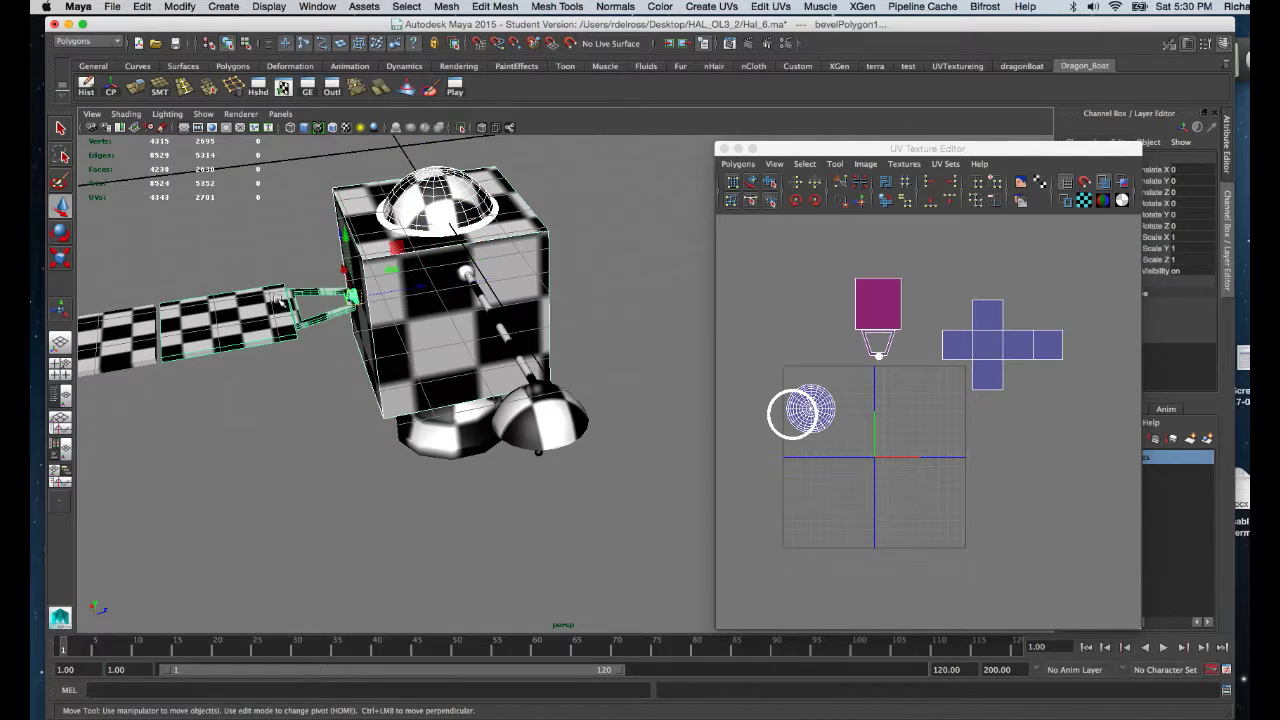
pyautogui.click(544, 426)
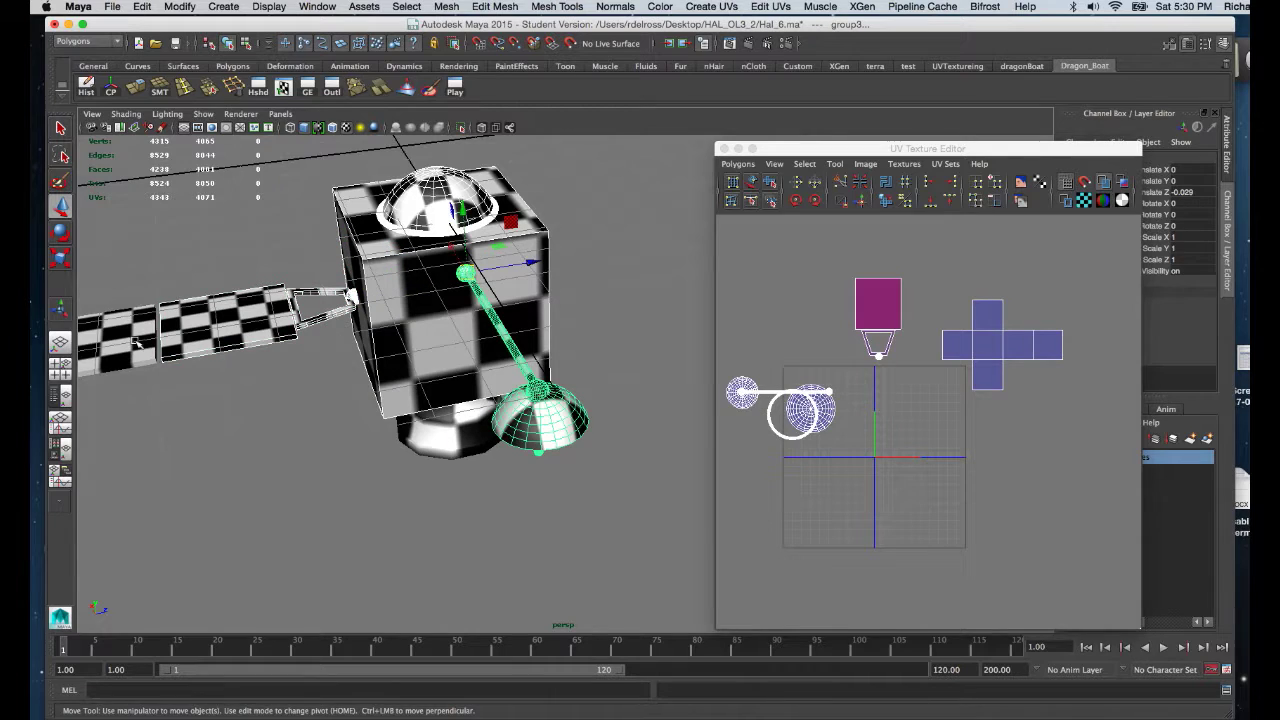
pyautogui.click(420, 448)
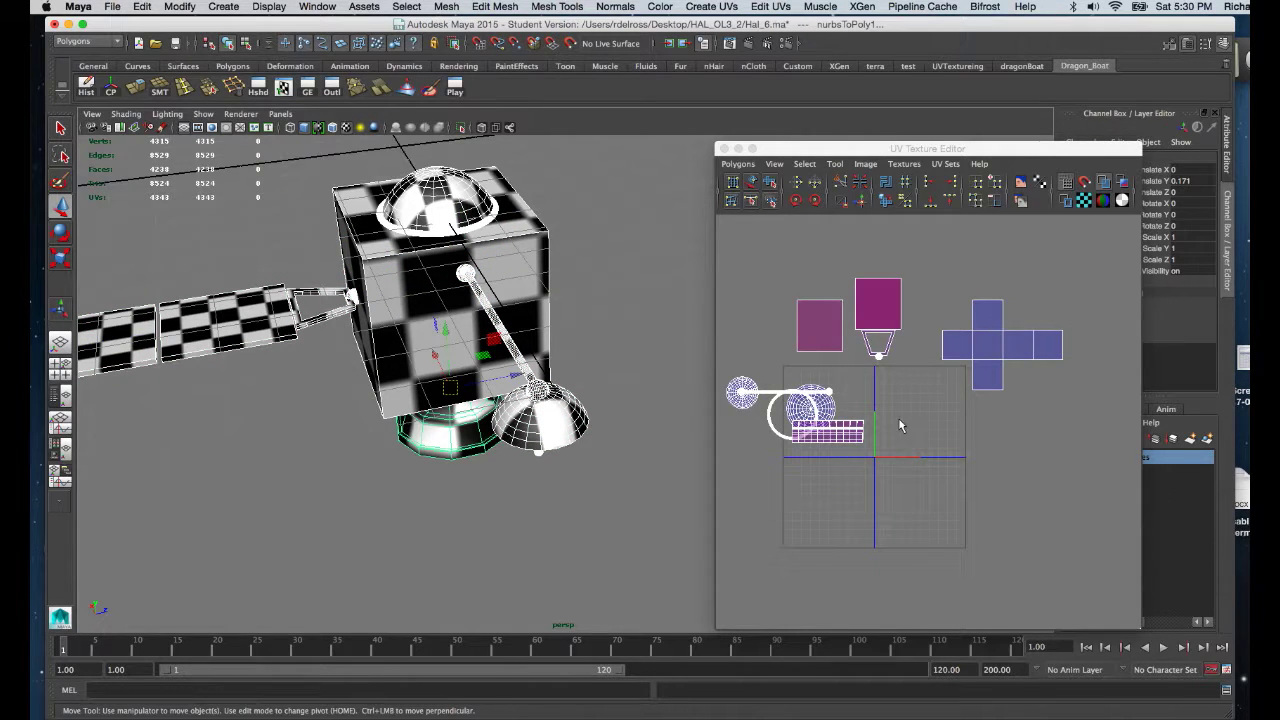
# Select the cube's cross-shaped UV shell, move it onto the grid and scale it down
pyautogui.rightClick(1005, 349)
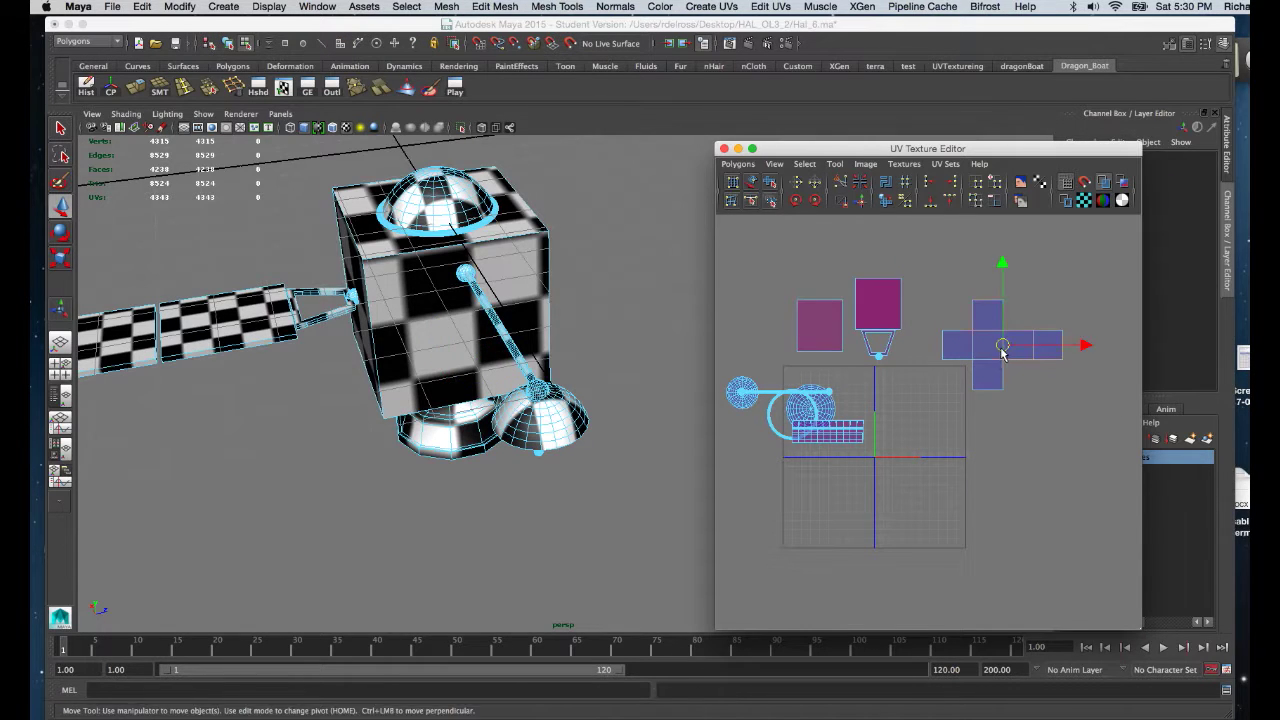
pyautogui.click(1003, 346)
pyautogui.moveTo(1003, 346); pyautogui.dragTo(916, 402)
pyautogui.press('r')
pyautogui.press('w')
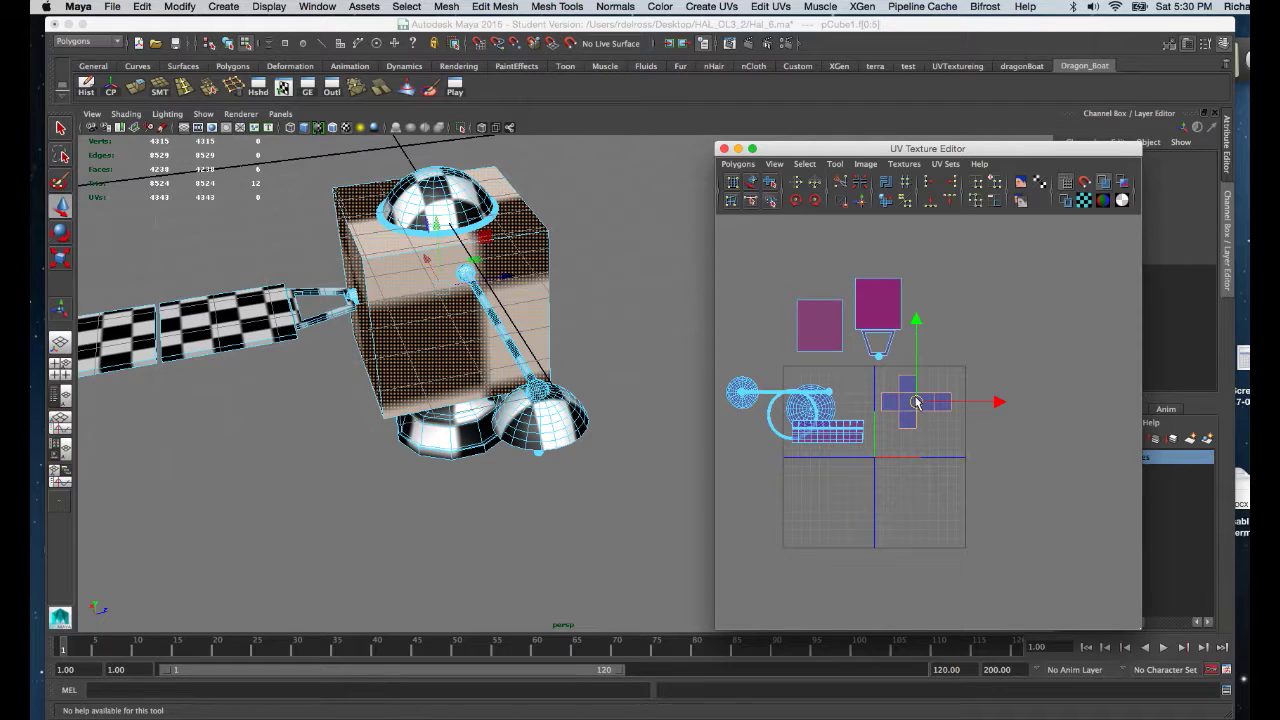
pyautogui.scroll(4, 916, 386)
pyautogui.scroll(-2, 957, 560)
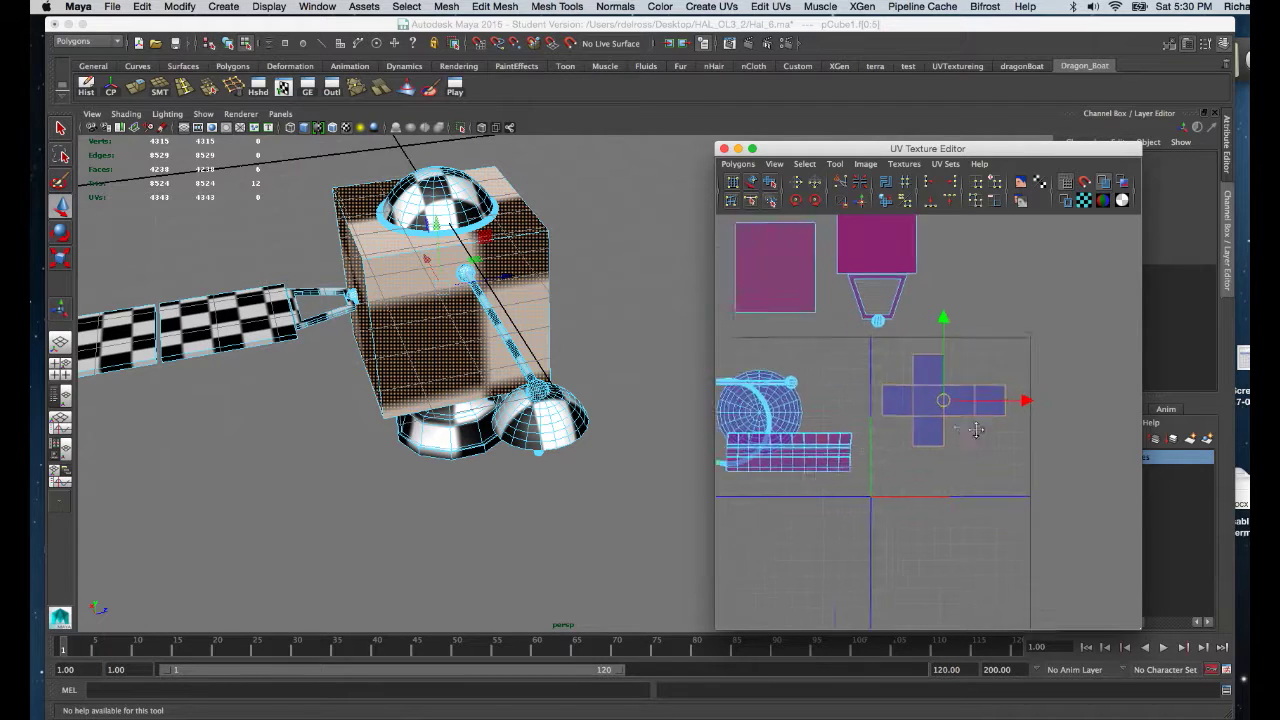
pyautogui.scroll(-1, 930, 420)
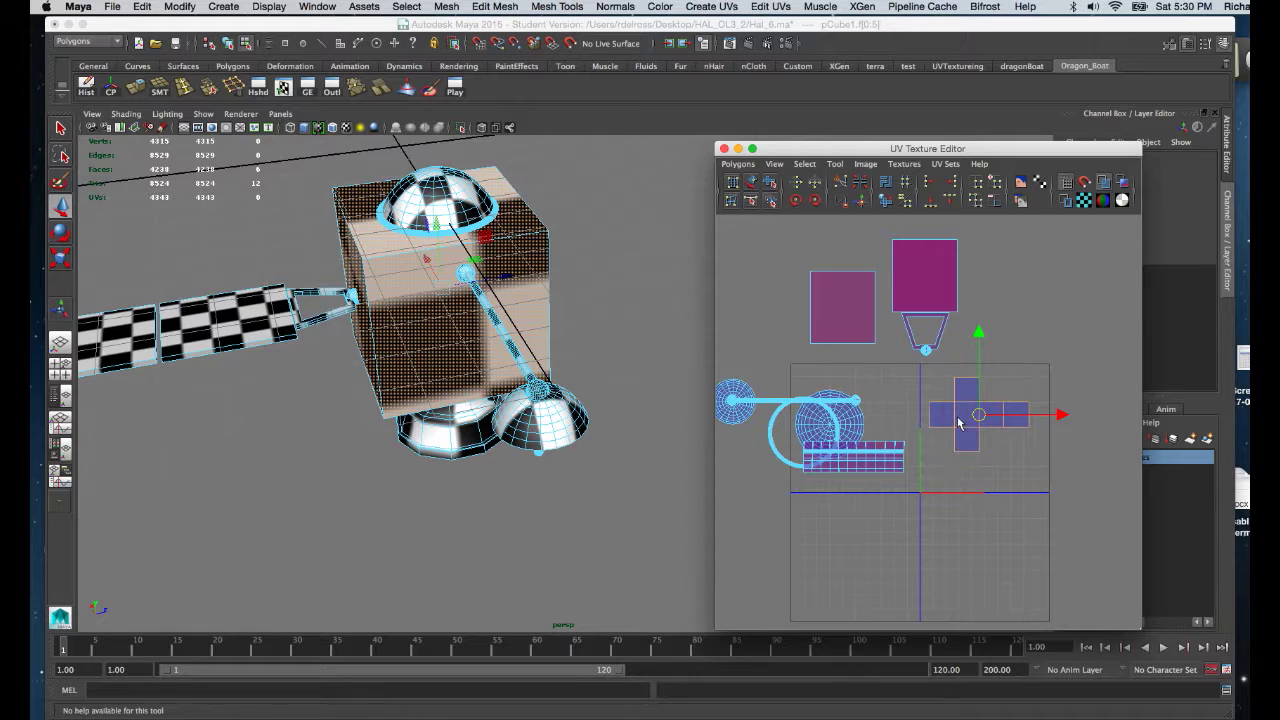
# Select the arm's magenta and trapezoid shells, move them right and down, and rotate them 90°
pyautogui.moveTo(981, 420); pyautogui.dragTo(970, 417)
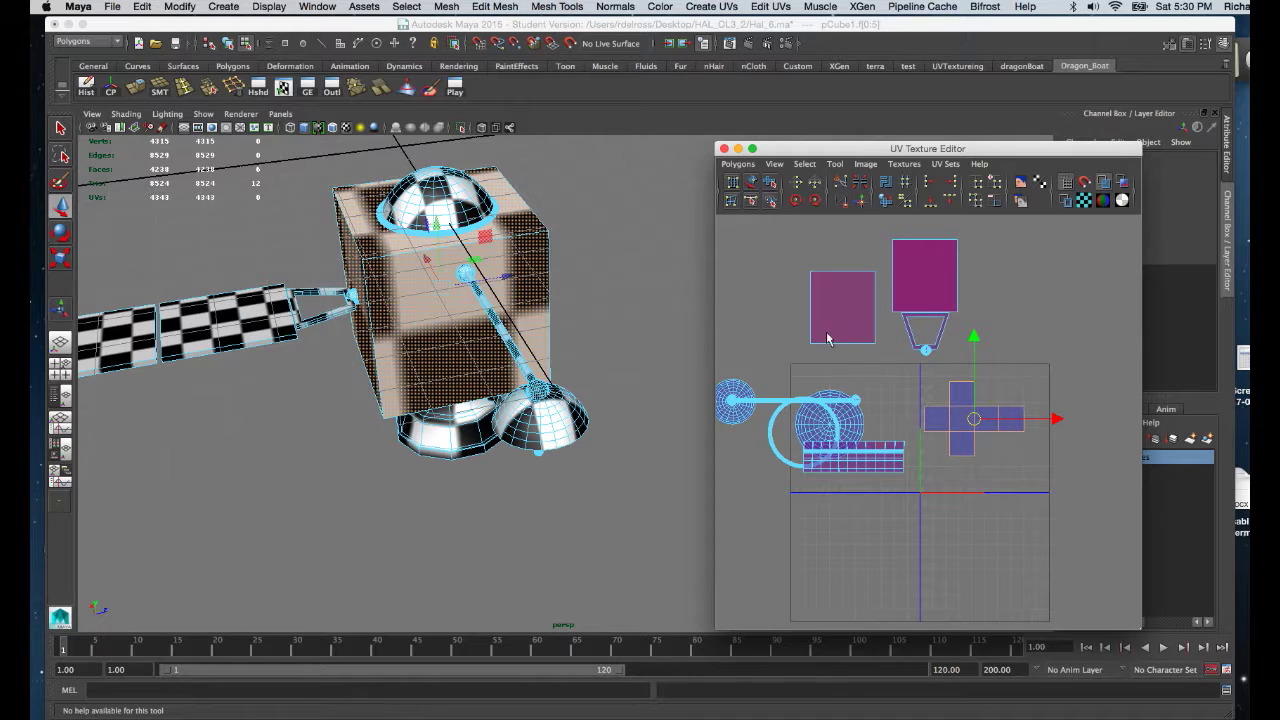
pyautogui.click(923, 288)
pyautogui.moveTo(873, 229); pyautogui.dragTo(976, 366)
pyautogui.moveTo(926, 303); pyautogui.dragTo(1014, 343)
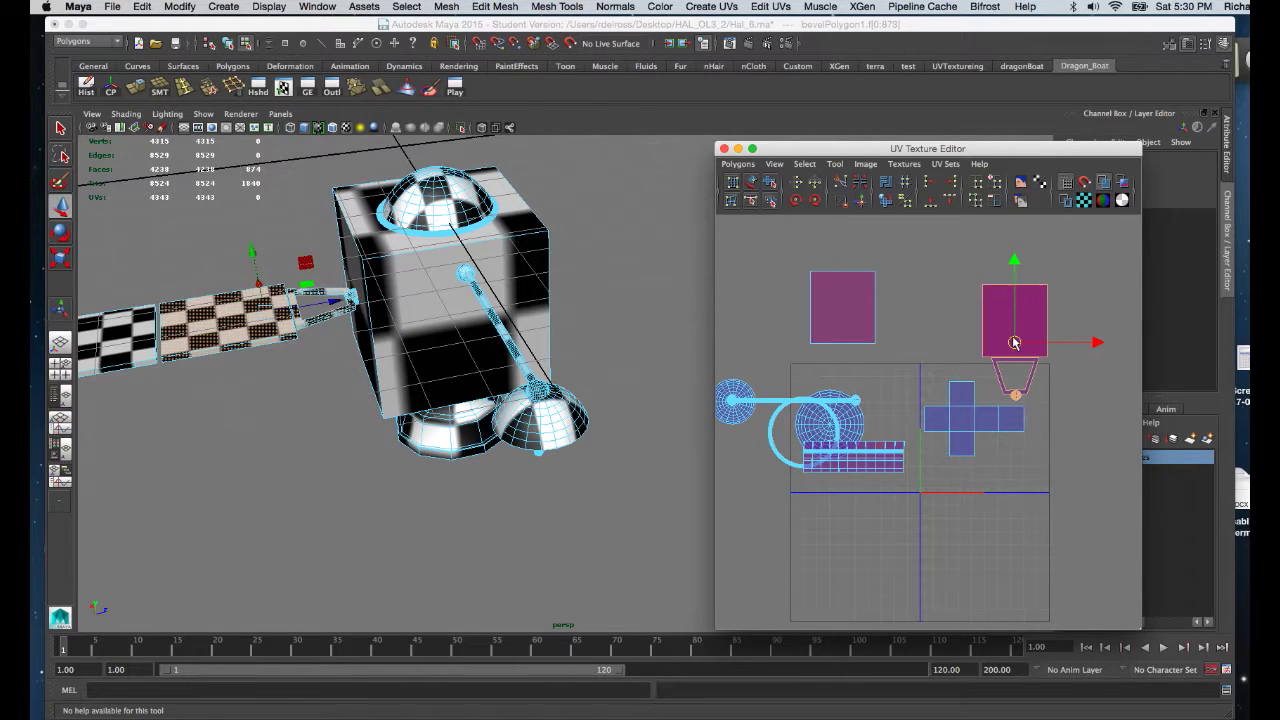
pyautogui.click(815, 201)
pyautogui.click(815, 201)
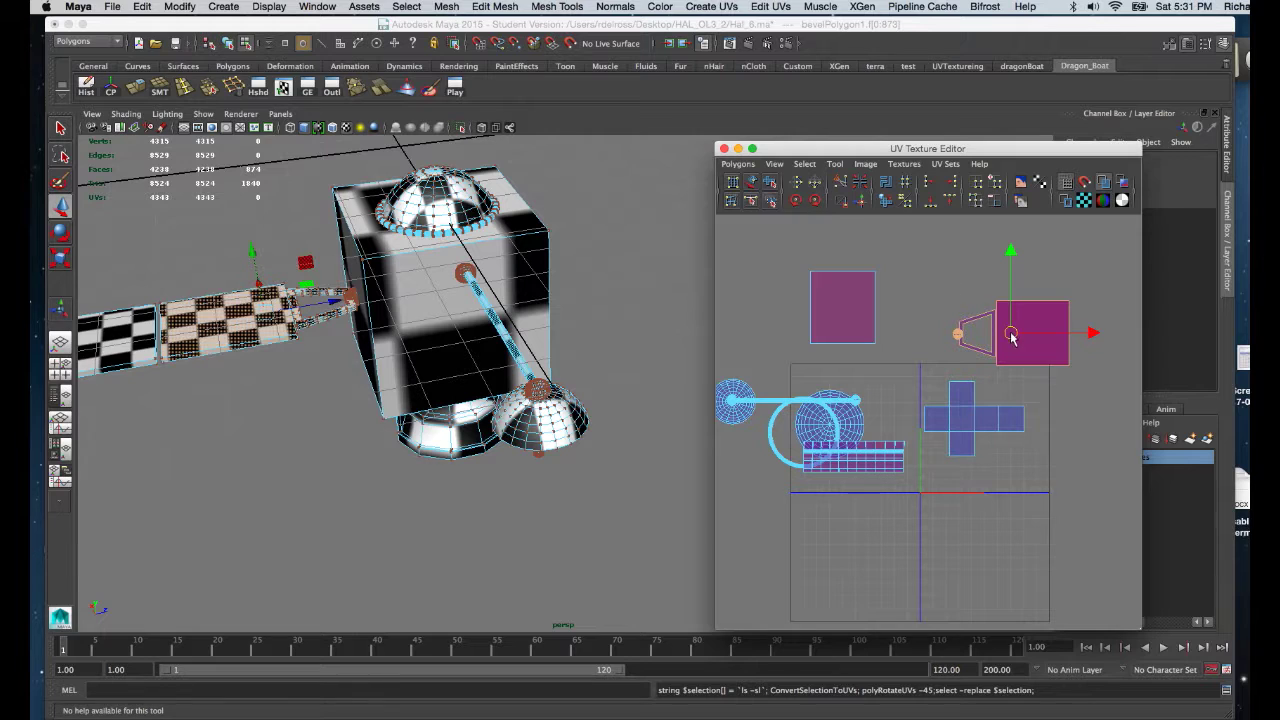
# Shrink the magenta UV shell in two scaling passes
pyautogui.press('r')
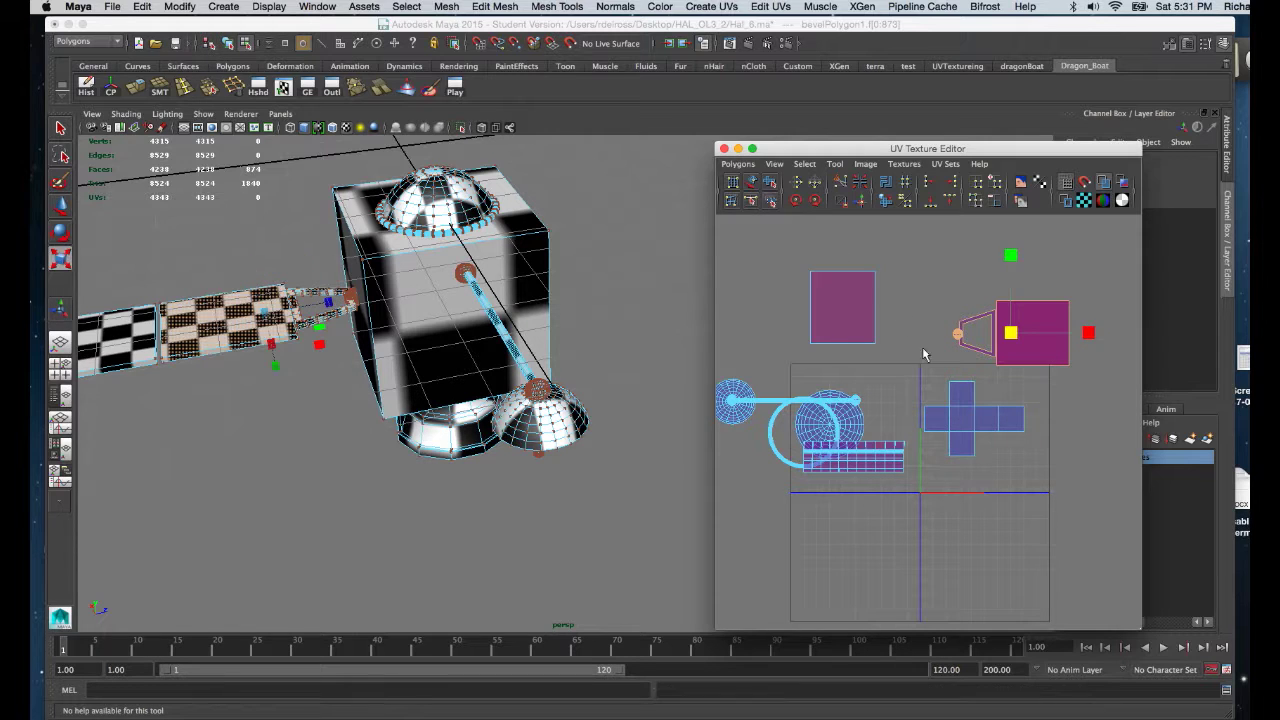
pyautogui.moveTo(1008, 344); pyautogui.dragTo(1007, 391)
pyautogui.press('w')
pyautogui.press('r')
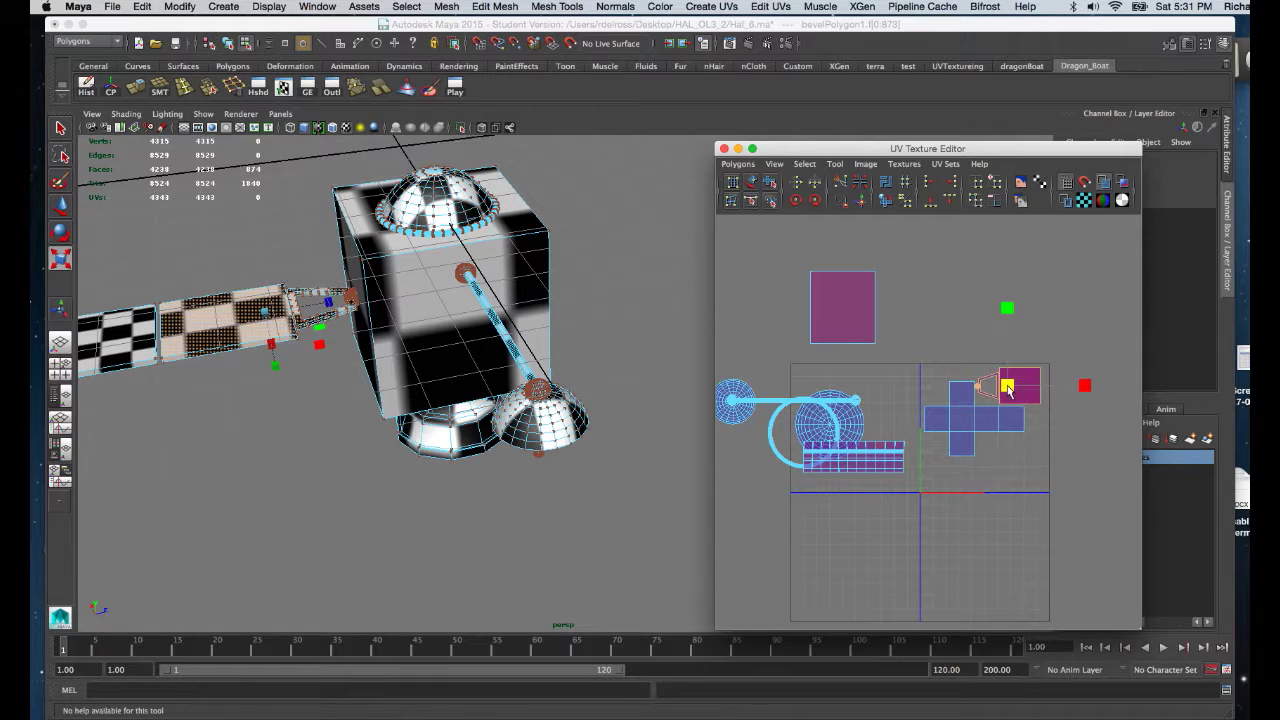
pyautogui.moveTo(1007, 386); pyautogui.dragTo(1001, 396)
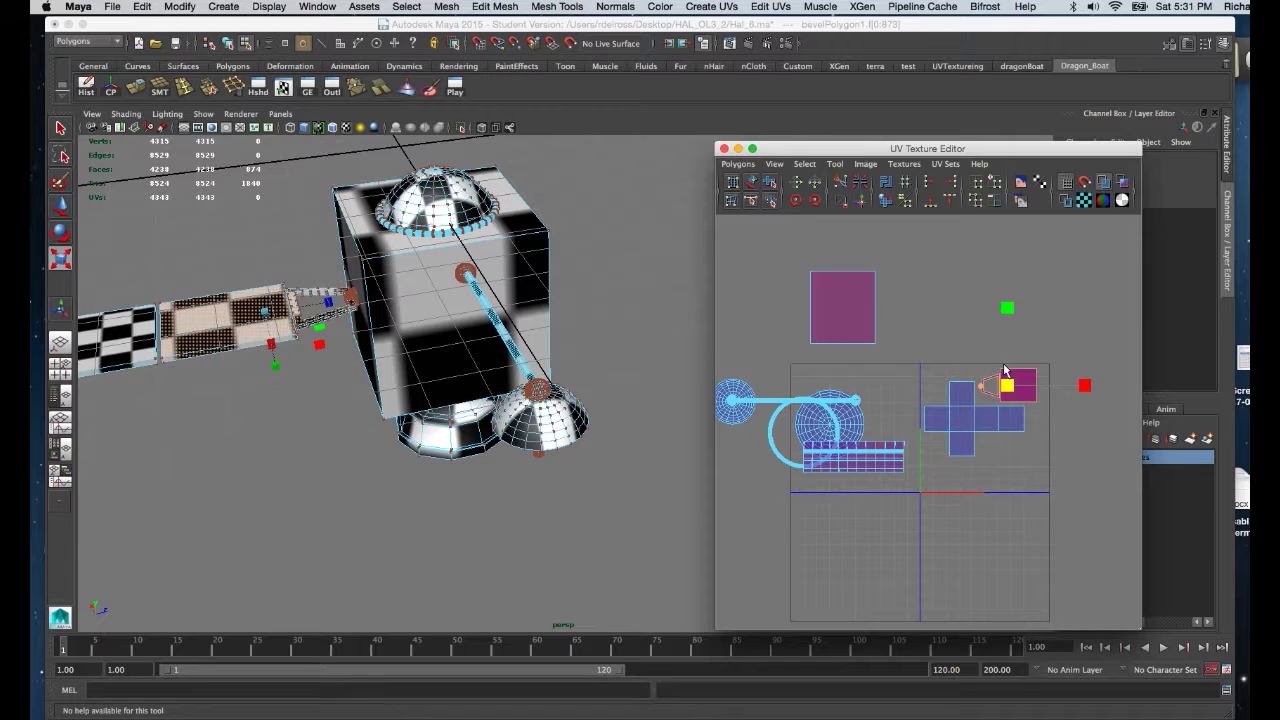
# Select the upper pink panel shell, move it to the grid's upper right, rotating it 45° and back
pyautogui.click(876, 350)
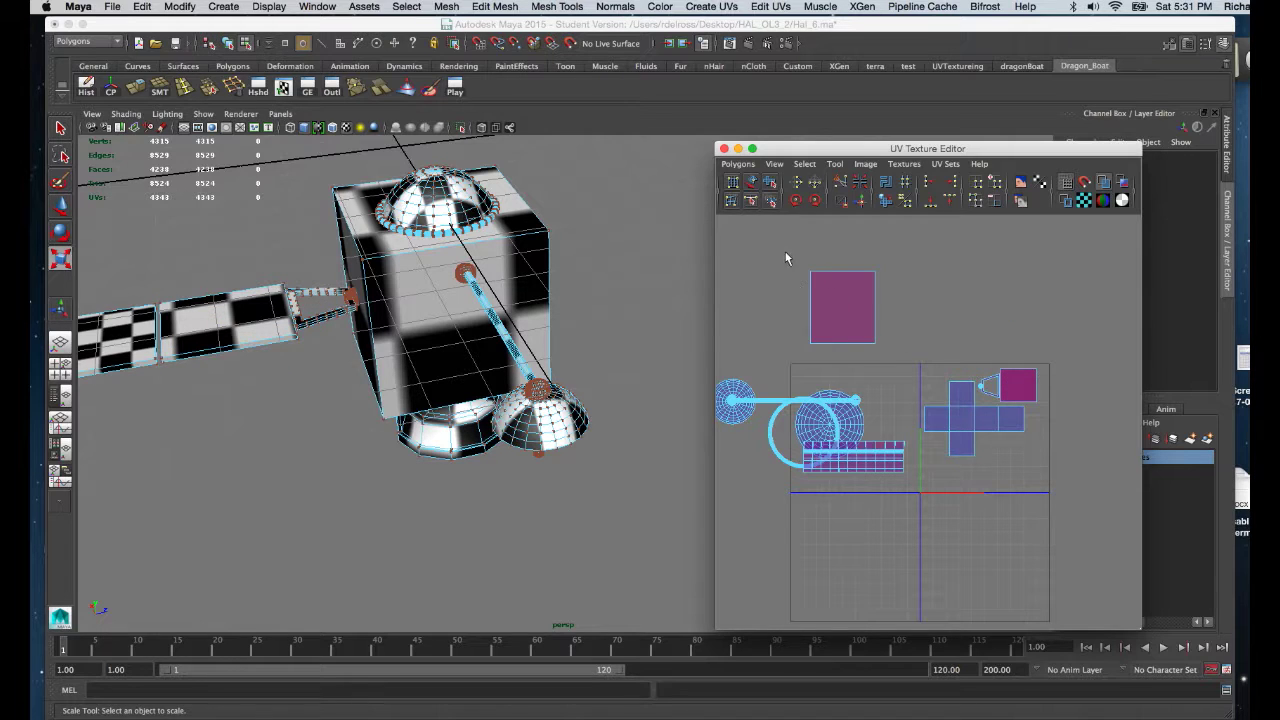
pyautogui.moveTo(875, 365); pyautogui.dragTo(805, 262)
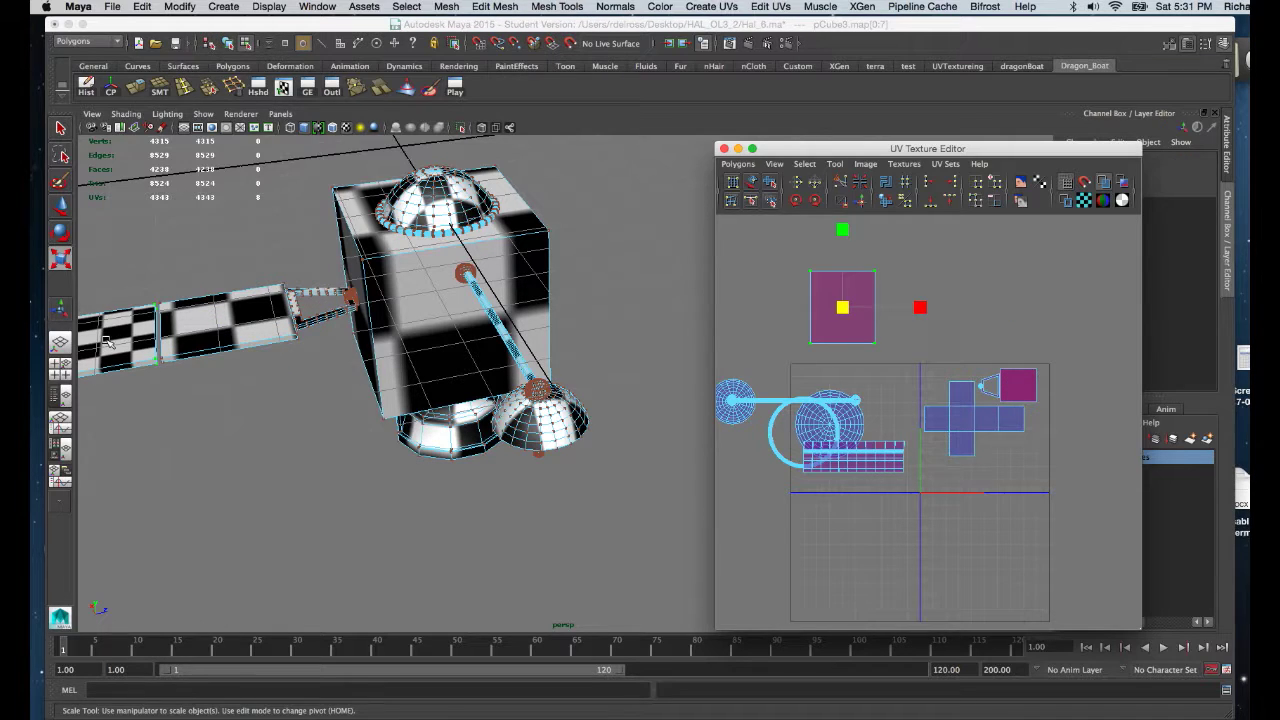
pyautogui.keyDown('alt'); pyautogui.moveTo(123, 340); pyautogui.dragTo(345, 356); pyautogui.keyUp('alt')
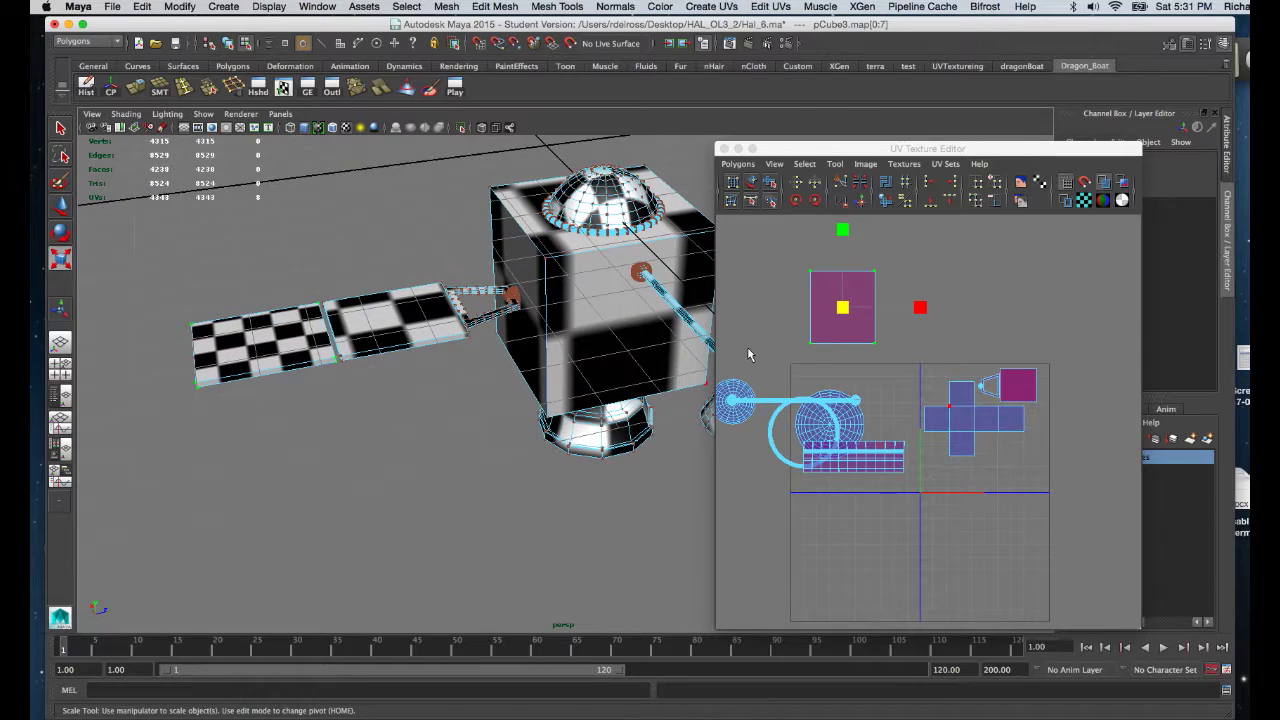
pyautogui.click(837, 306)
pyautogui.press('w')
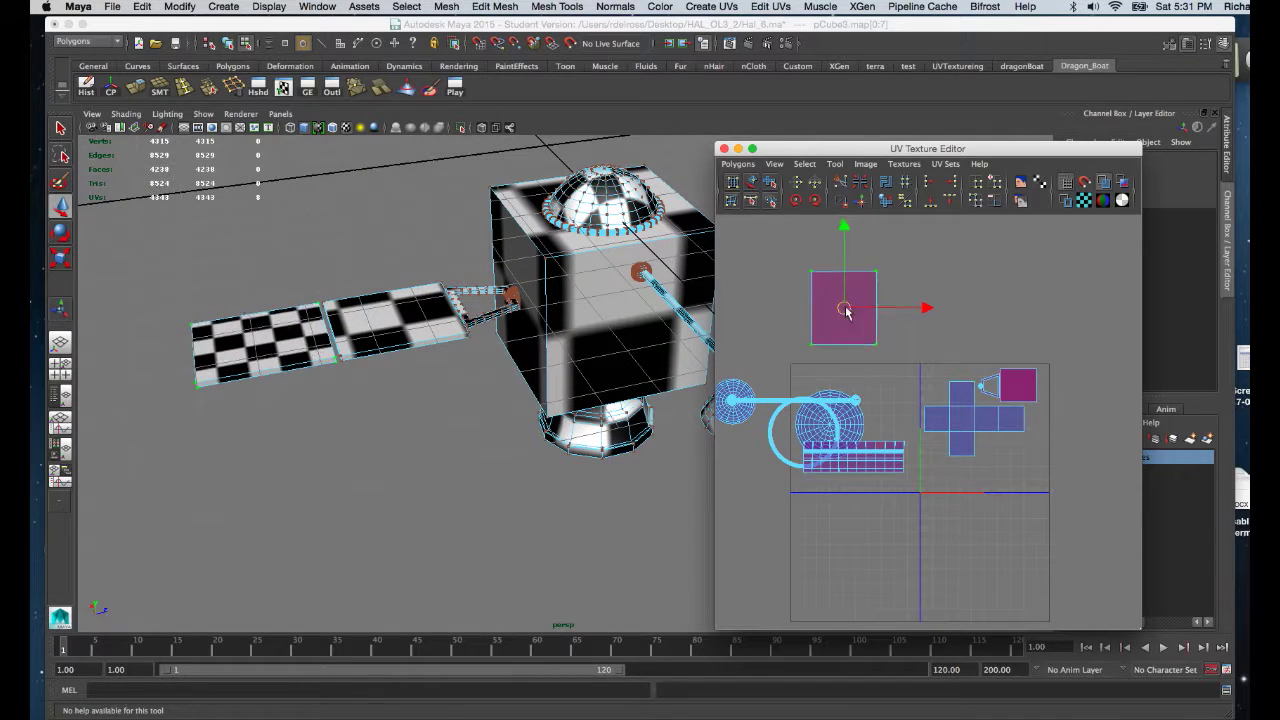
pyautogui.moveTo(842, 307); pyautogui.dragTo(1019, 387)
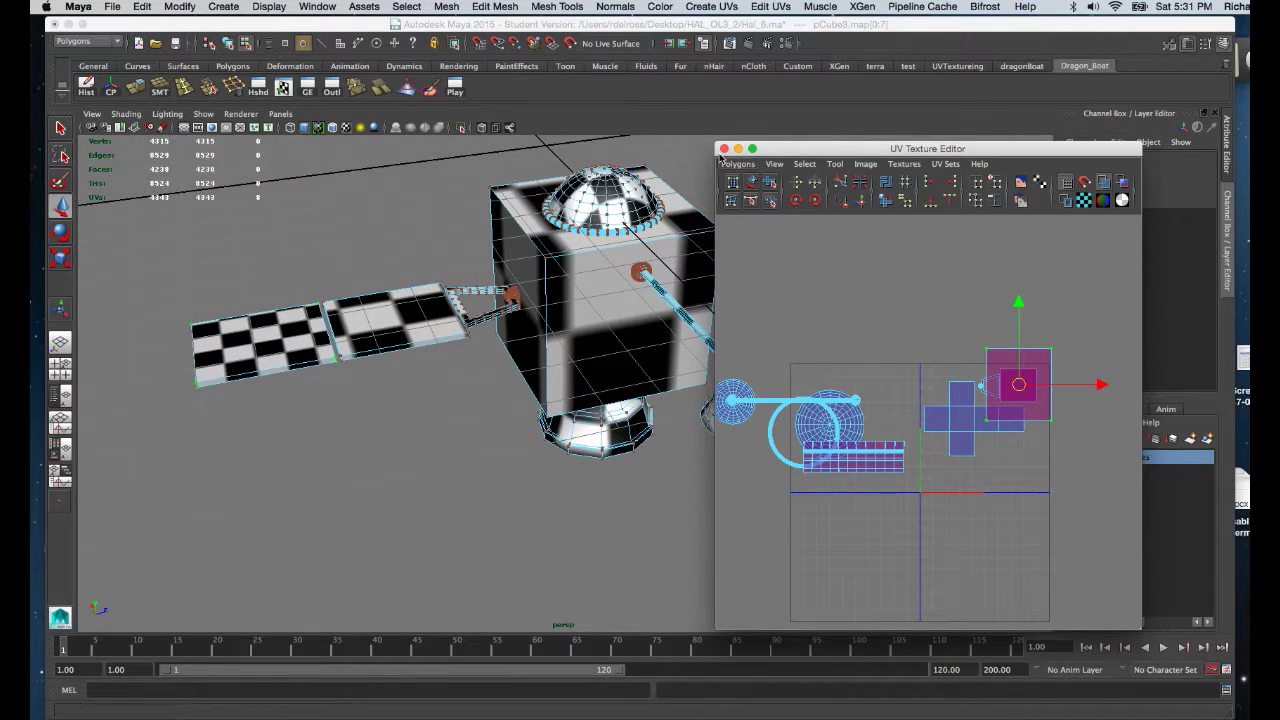
pyautogui.click(814, 203)
pyautogui.click(814, 203)
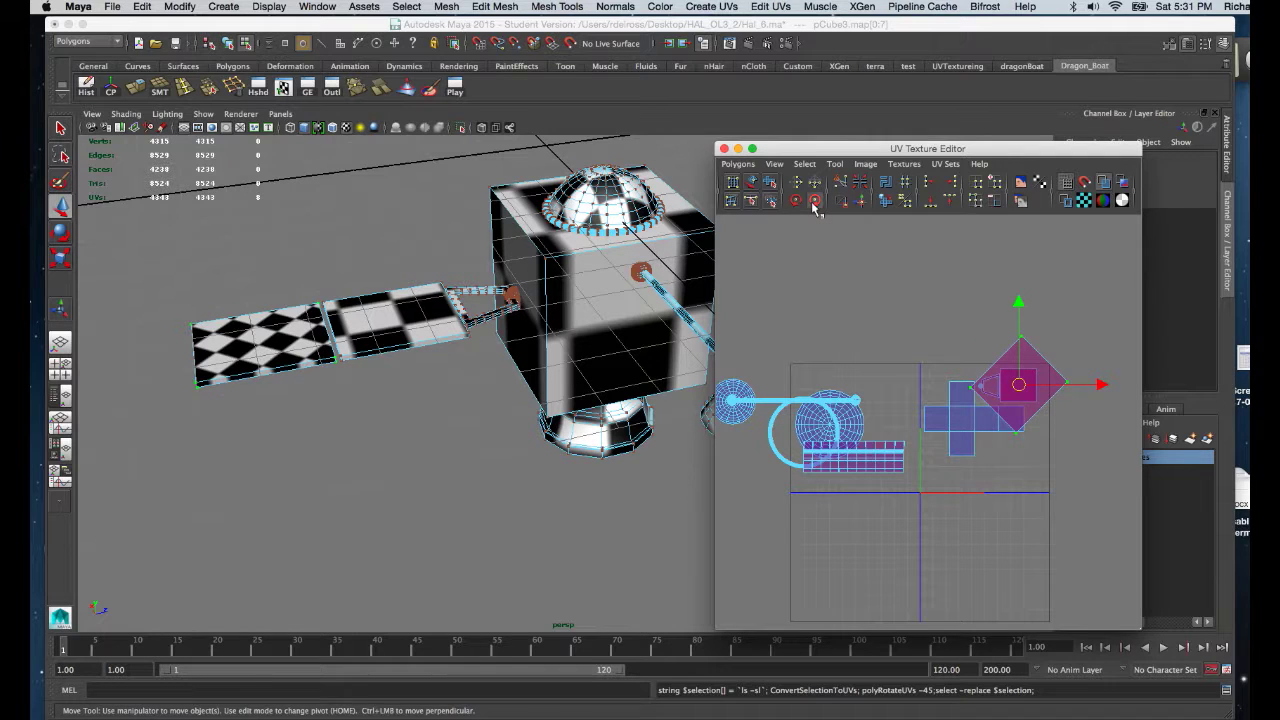
# Frame the pink shell, shrink it to about half size and nudge it into place
pyautogui.press('a')
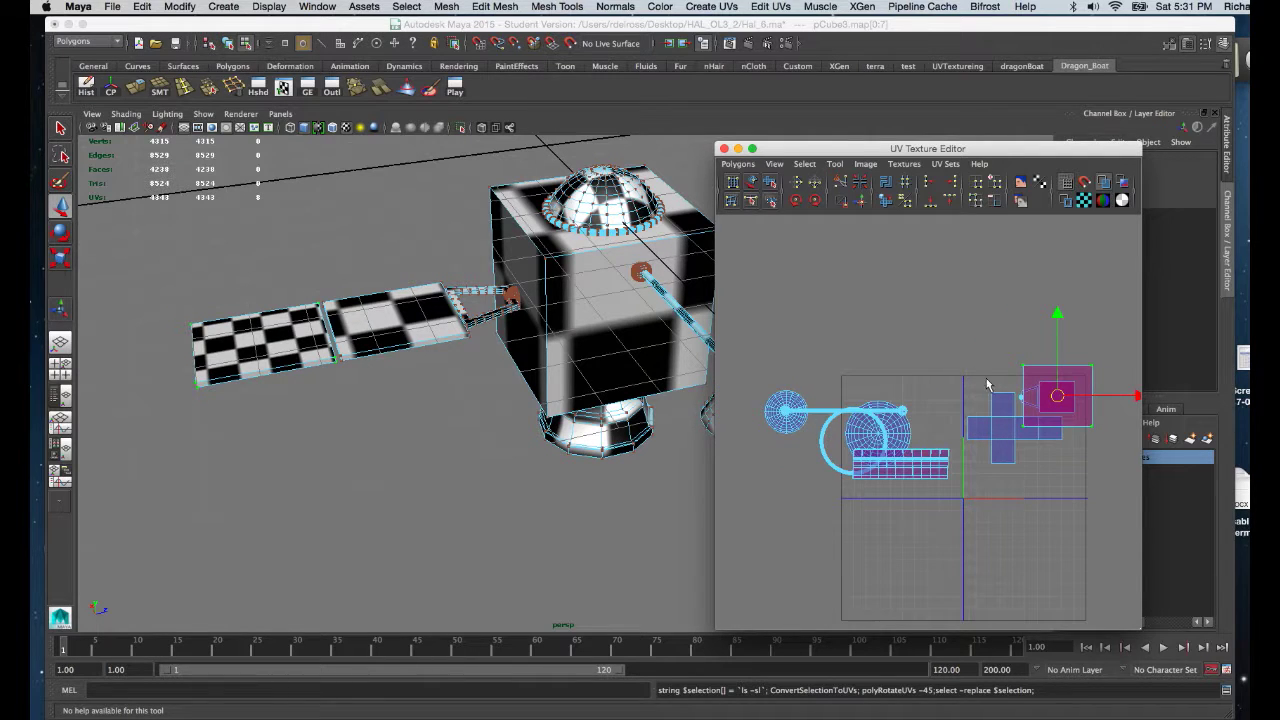
pyautogui.press('f')
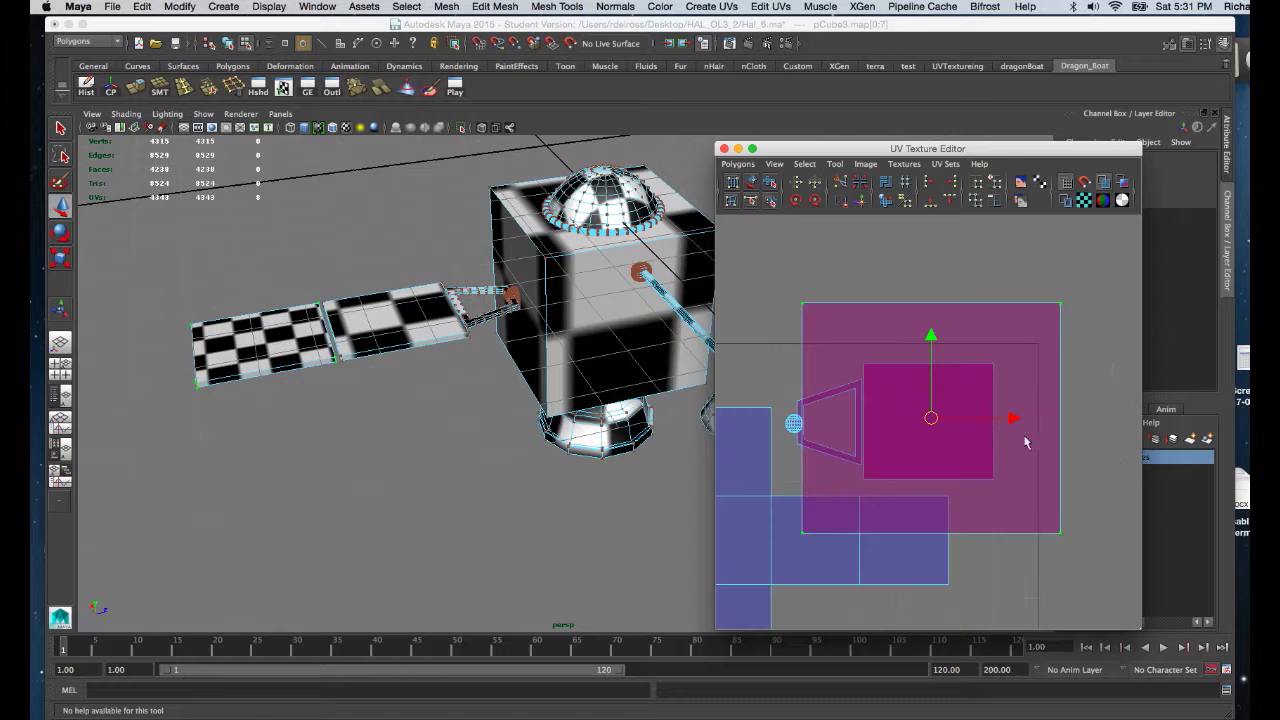
pyautogui.press('r')
pyautogui.moveTo(930, 418); pyautogui.dragTo(900, 434)
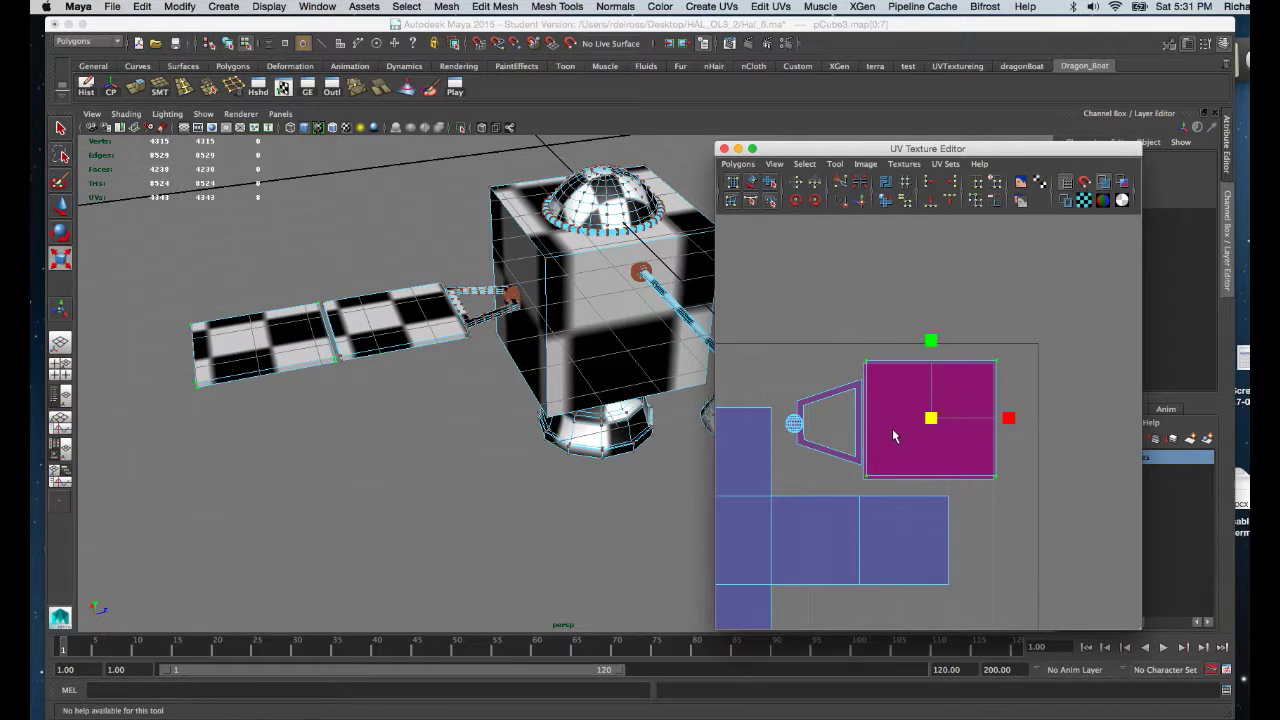
pyautogui.press('w')
pyautogui.moveTo(928, 422); pyautogui.dragTo(929, 425)
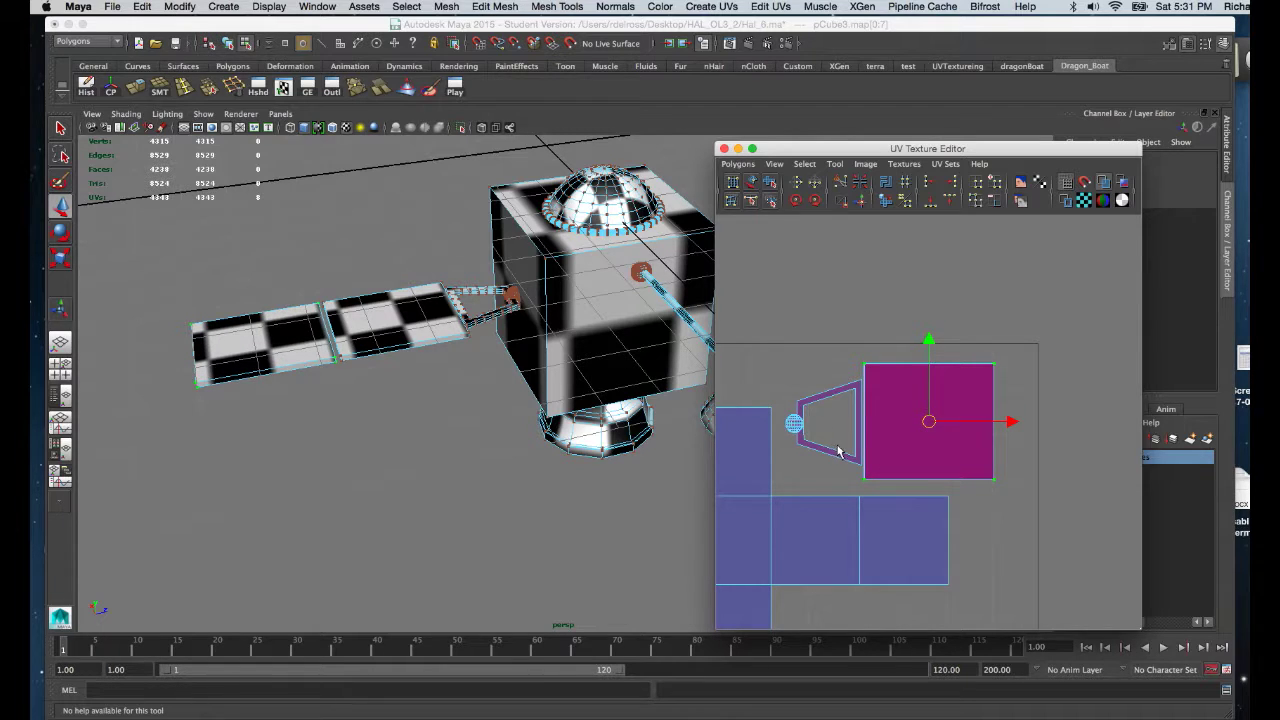
# Select the sphere's UV shell, move it below the cross shell and shrink it slightly
pyautogui.keyDown('alt'); pyautogui.moveTo(837, 417); pyautogui.dragTo(829, 353, button='right'); pyautogui.keyUp('alt')
pyautogui.keyDown('alt'); pyautogui.moveTo(829, 353); pyautogui.dragTo(929, 261, button='middle'); pyautogui.keyUp('alt')
pyautogui.keyDown('alt'); pyautogui.moveTo(885, 322); pyautogui.dragTo(890, 324, button='middle'); pyautogui.keyUp('alt')
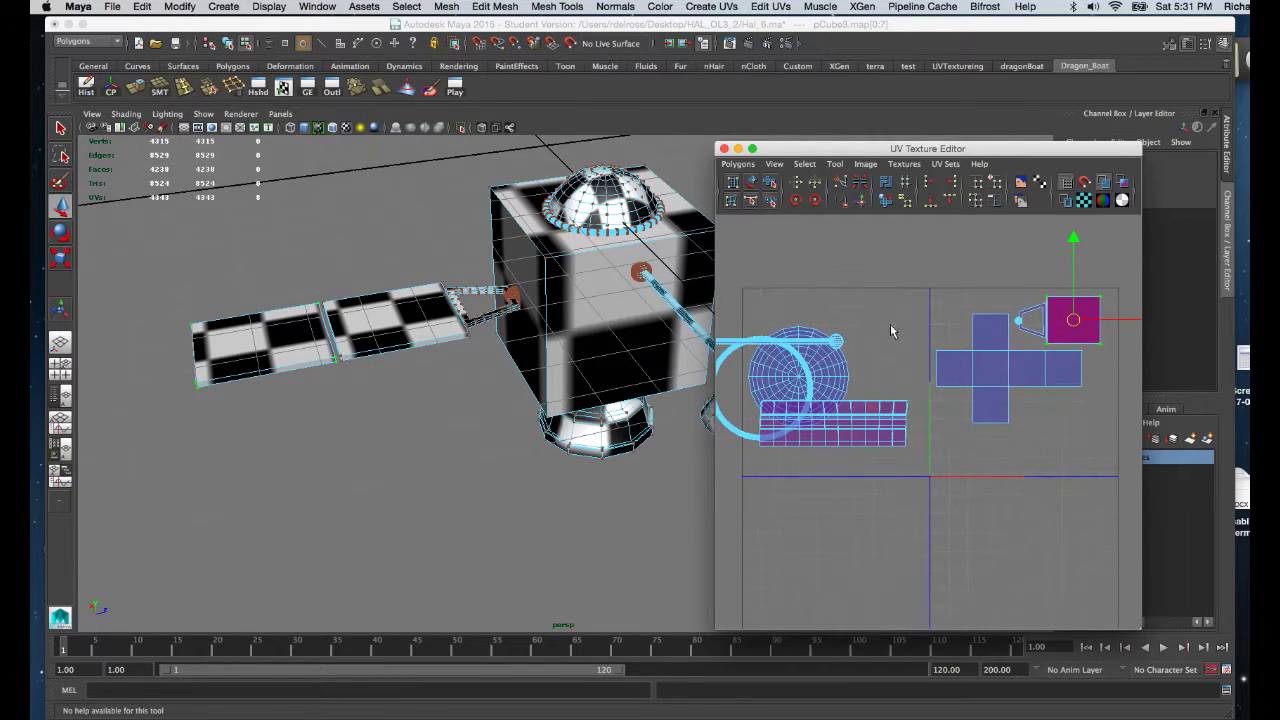
pyautogui.keyDown('alt'); pyautogui.moveTo(895, 468); pyautogui.dragTo(855, 368, button='right'); pyautogui.keyUp('alt')
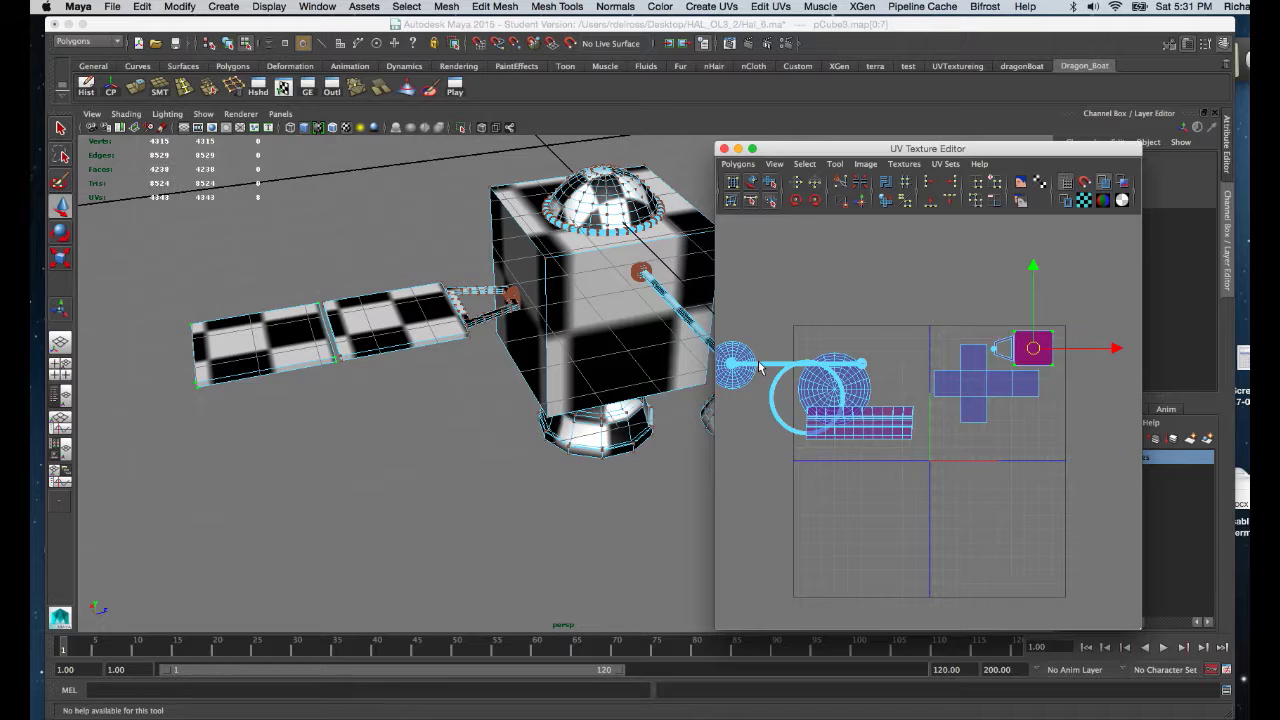
pyautogui.click(857, 392)
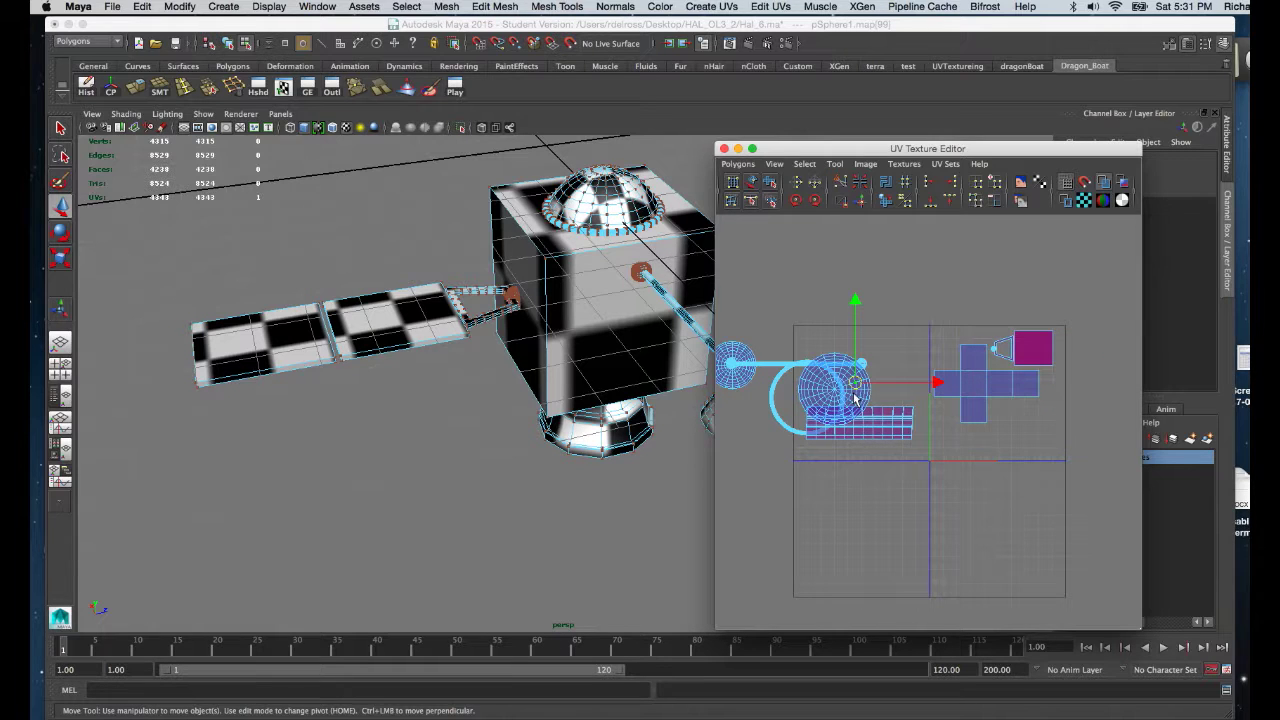
pyautogui.moveTo(857, 392); pyautogui.dragTo(822, 390, button='right')
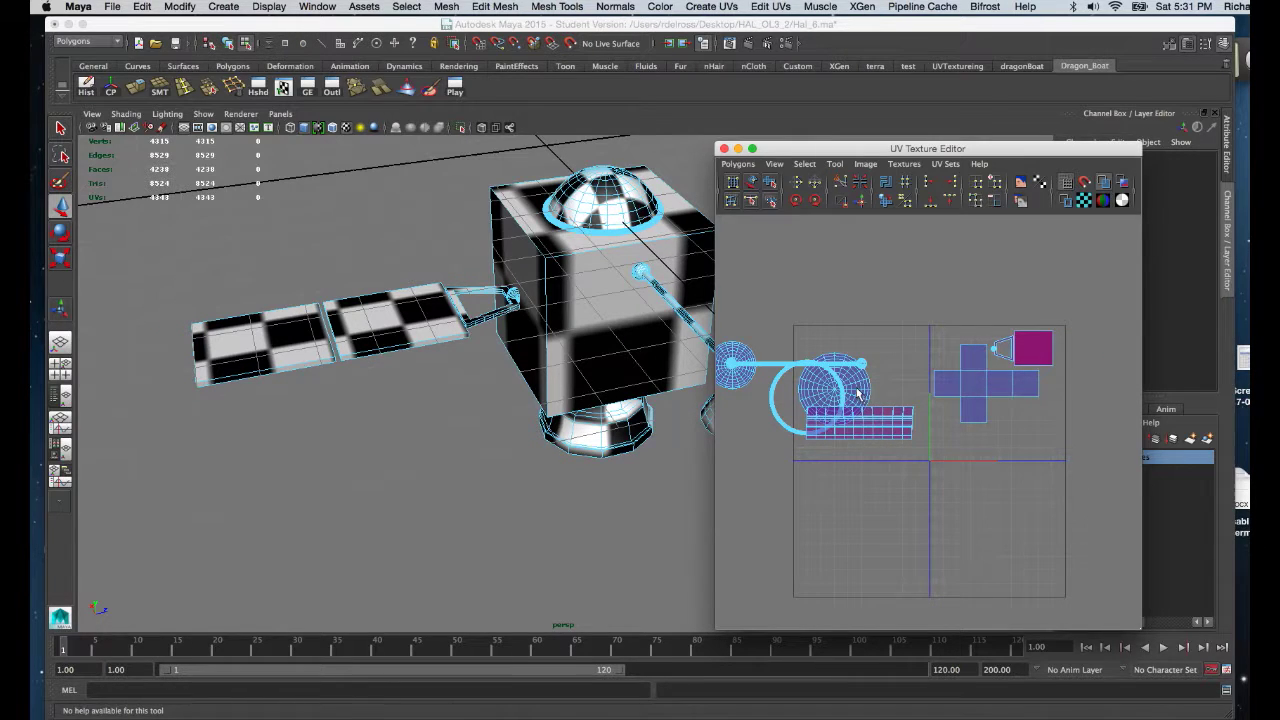
pyautogui.hotkey('ctrl', 'F11')
pyautogui.moveTo(835, 392); pyautogui.dragTo(1032, 430)
pyautogui.press('r')
pyautogui.press('w')
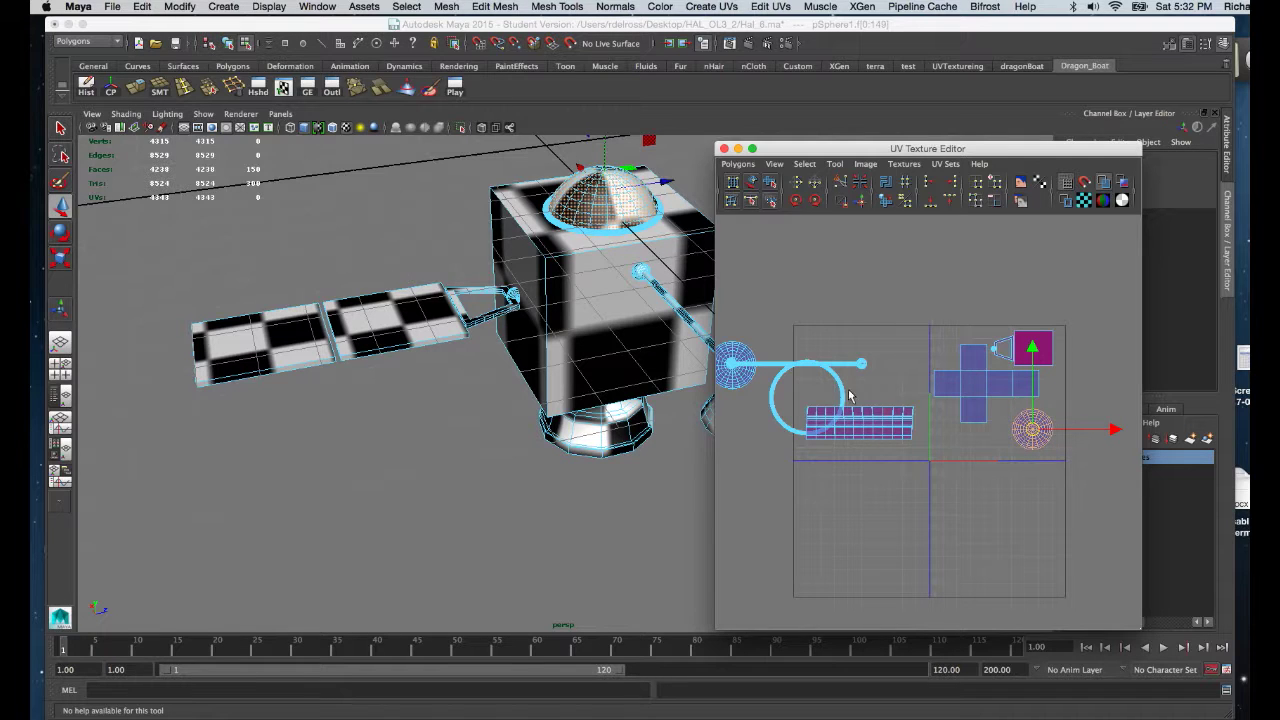
# Select the torus and round disc UV shells and switch to the Scale tool
pyautogui.click(843, 396)
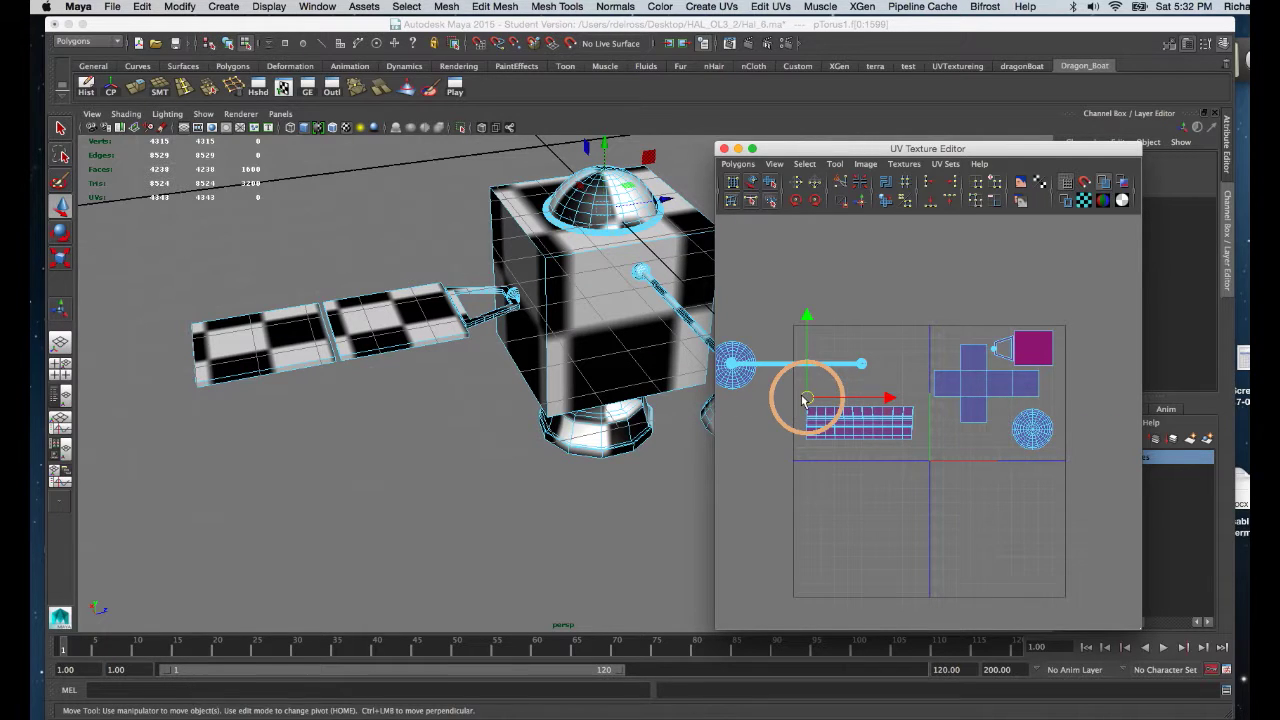
pyautogui.moveTo(1030, 432)
pyautogui.mouseDown()
pyautogui.moveTo(982, 424)
pyautogui.moveTo(1031, 432)
pyautogui.mouseUp()
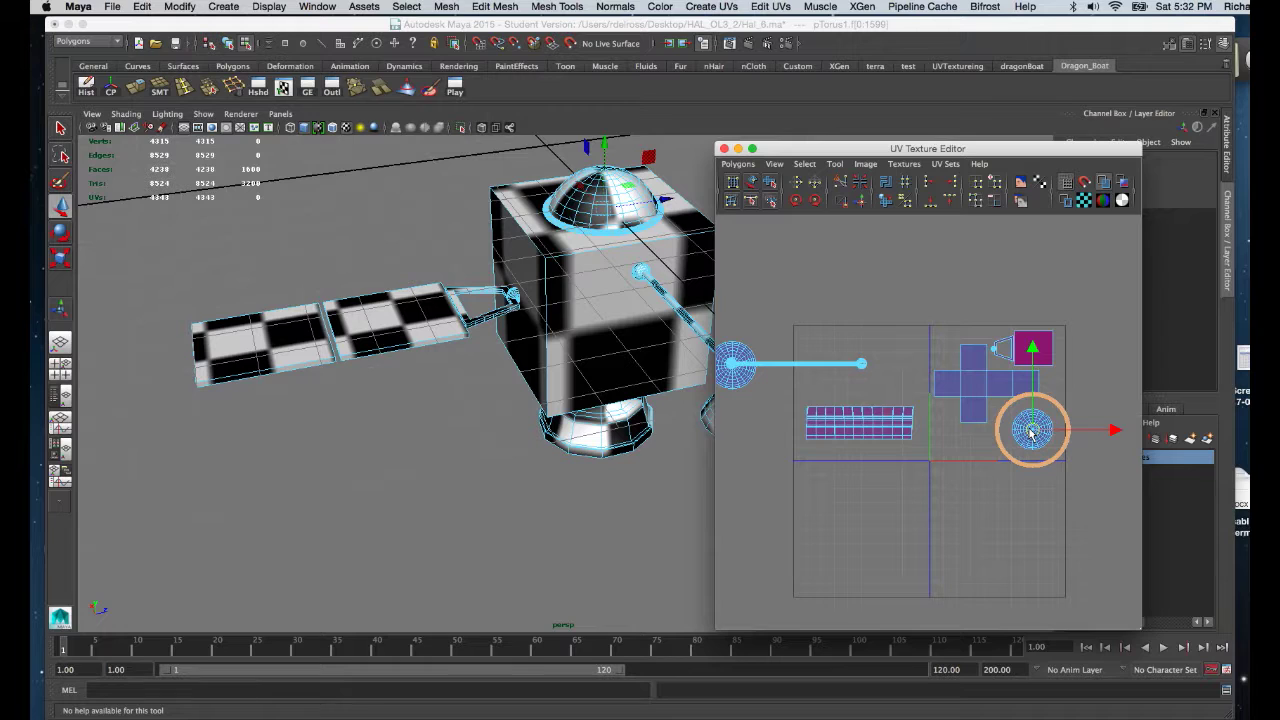
pyautogui.press('r')
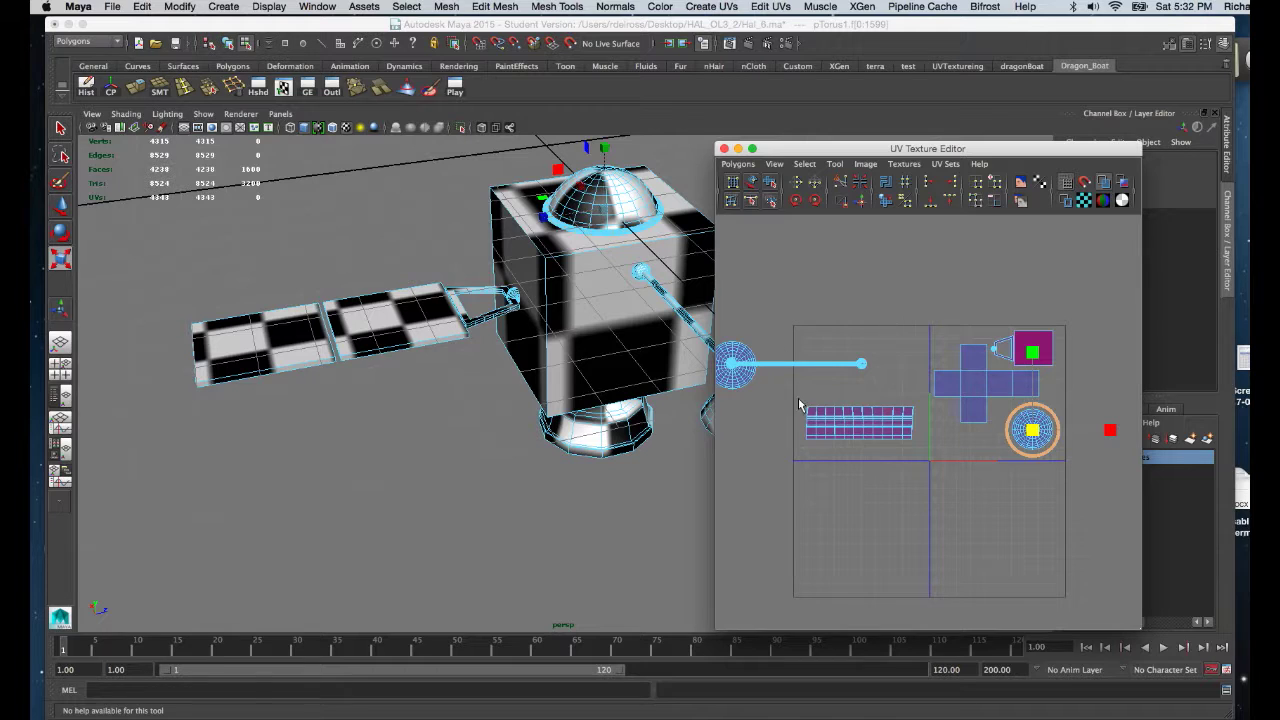
# Shrink the antenna UV shell in two passes, then return to the Move tool
pyautogui.scroll(-2, 781, 392)
pyautogui.scroll(-1, 775, 385)
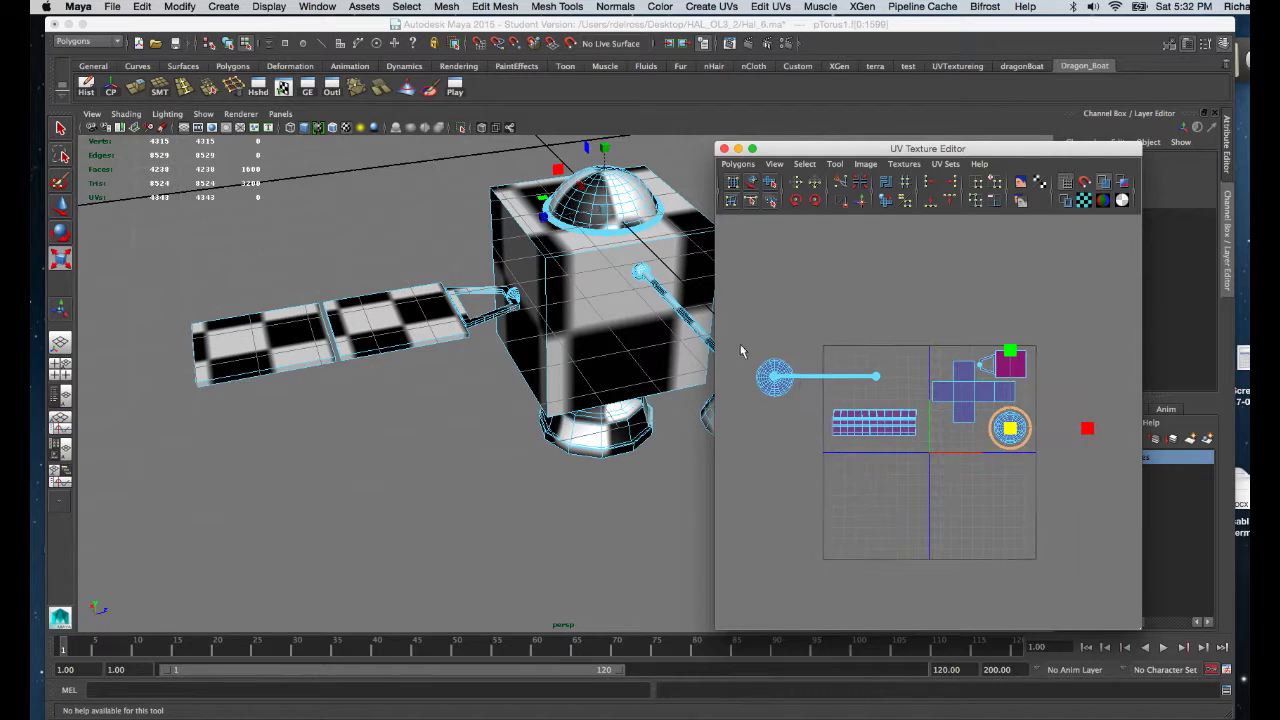
pyautogui.click(901, 405)
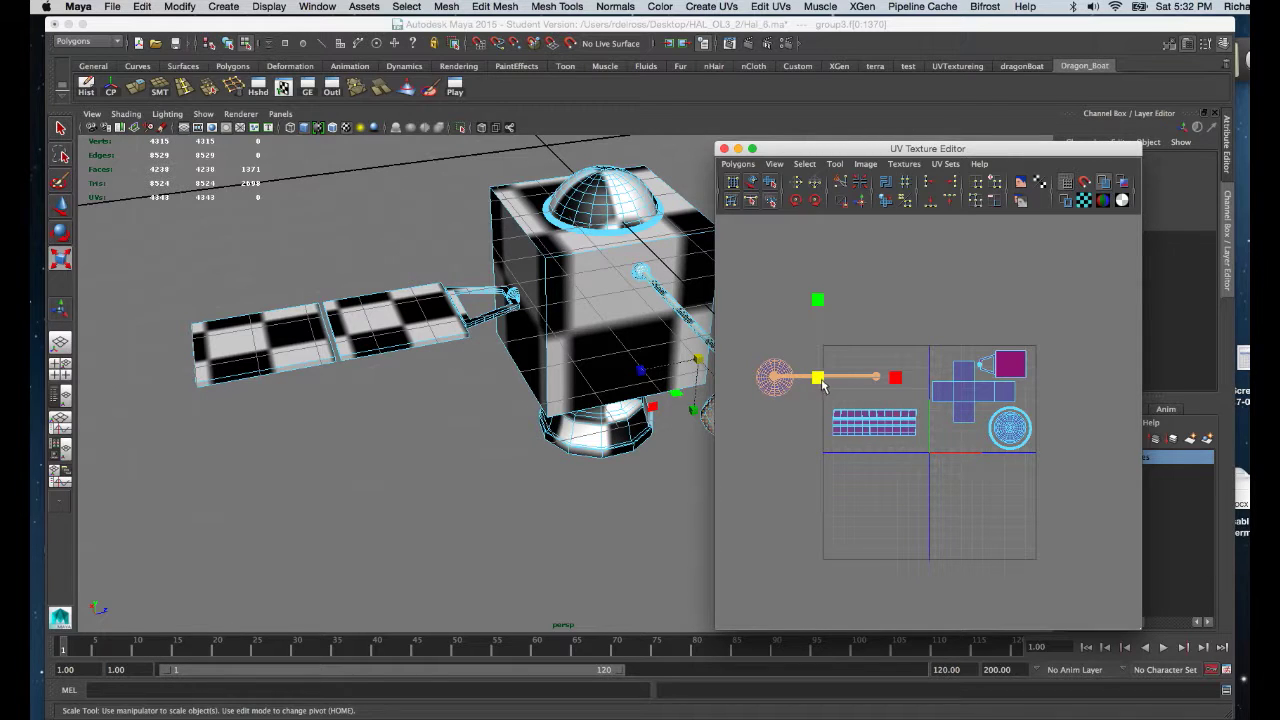
pyautogui.moveTo(818, 381); pyautogui.dragTo(960, 357)
pyautogui.press('w')
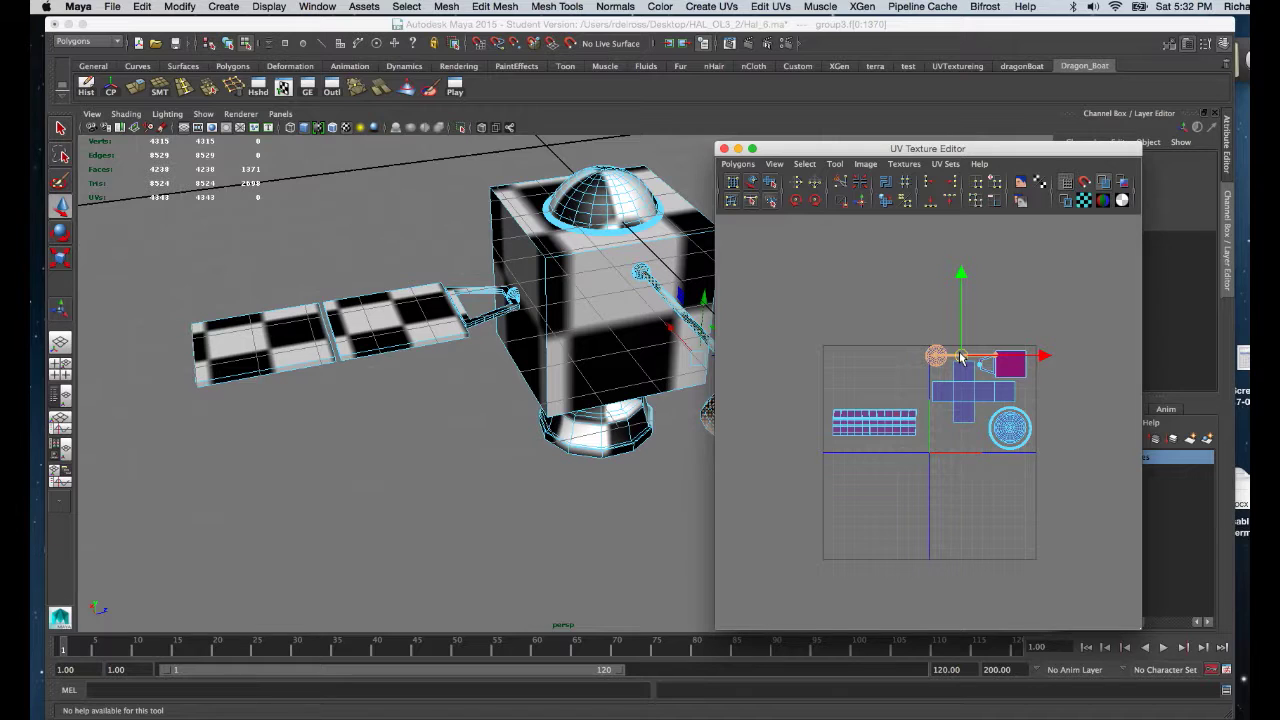
pyautogui.scroll(5, 960, 357)
pyautogui.press('r')
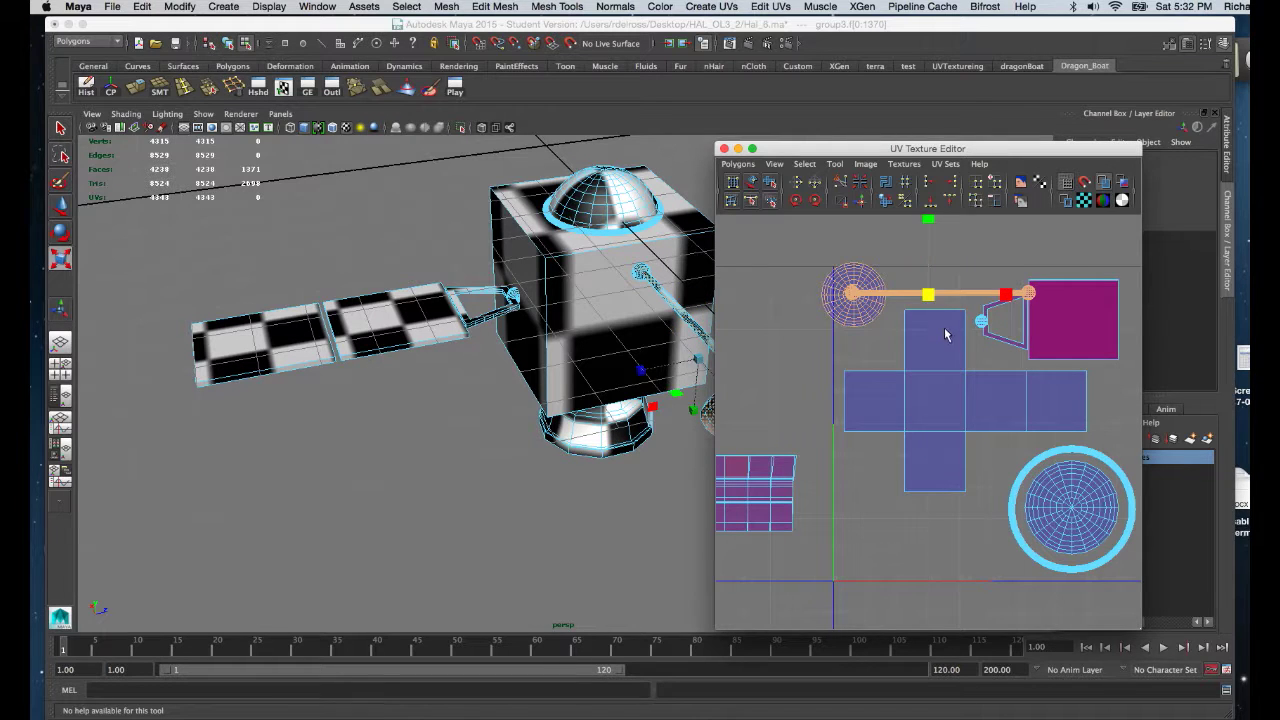
pyautogui.moveTo(929, 295); pyautogui.dragTo(906, 308)
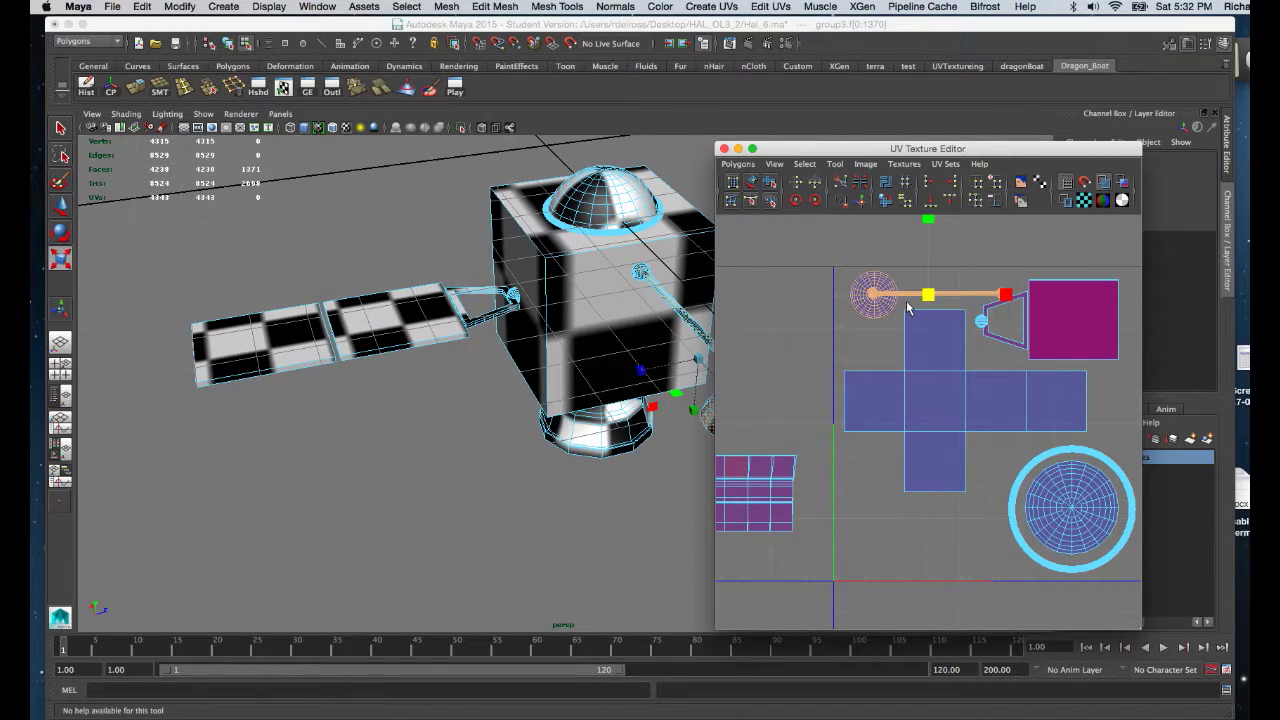
pyautogui.press('w')
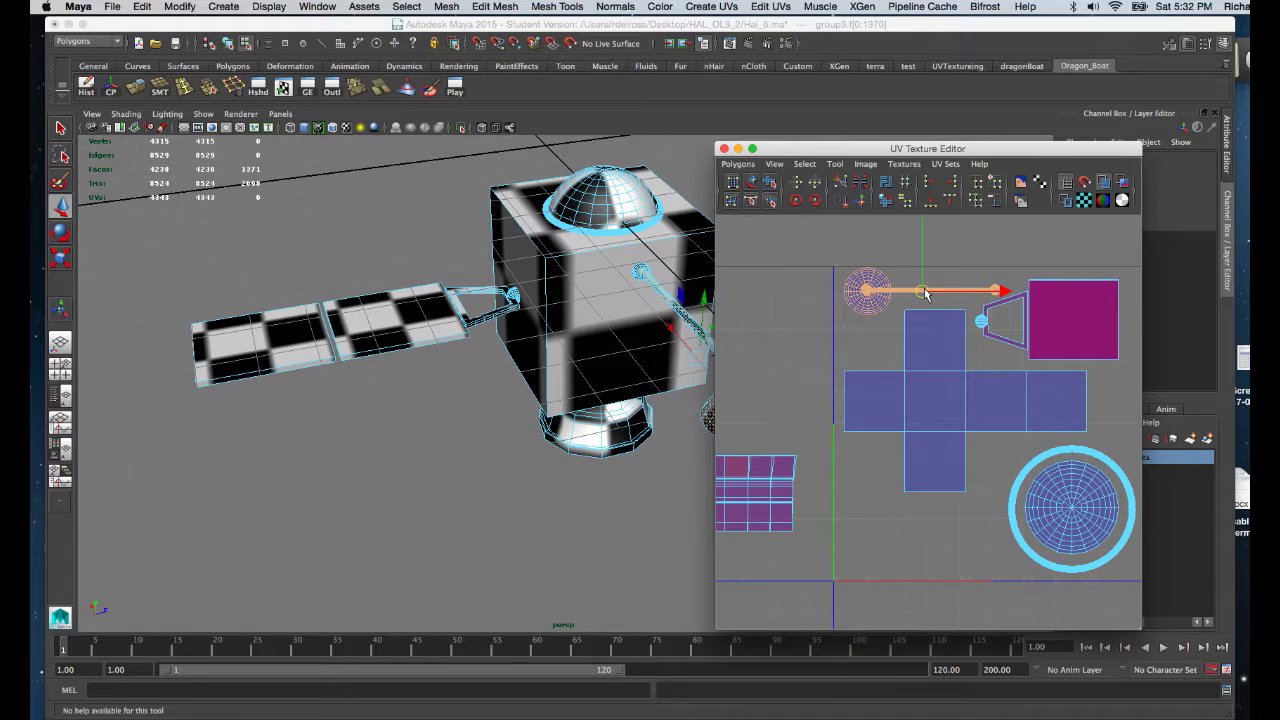
pyautogui.scroll(-2, 872, 368)
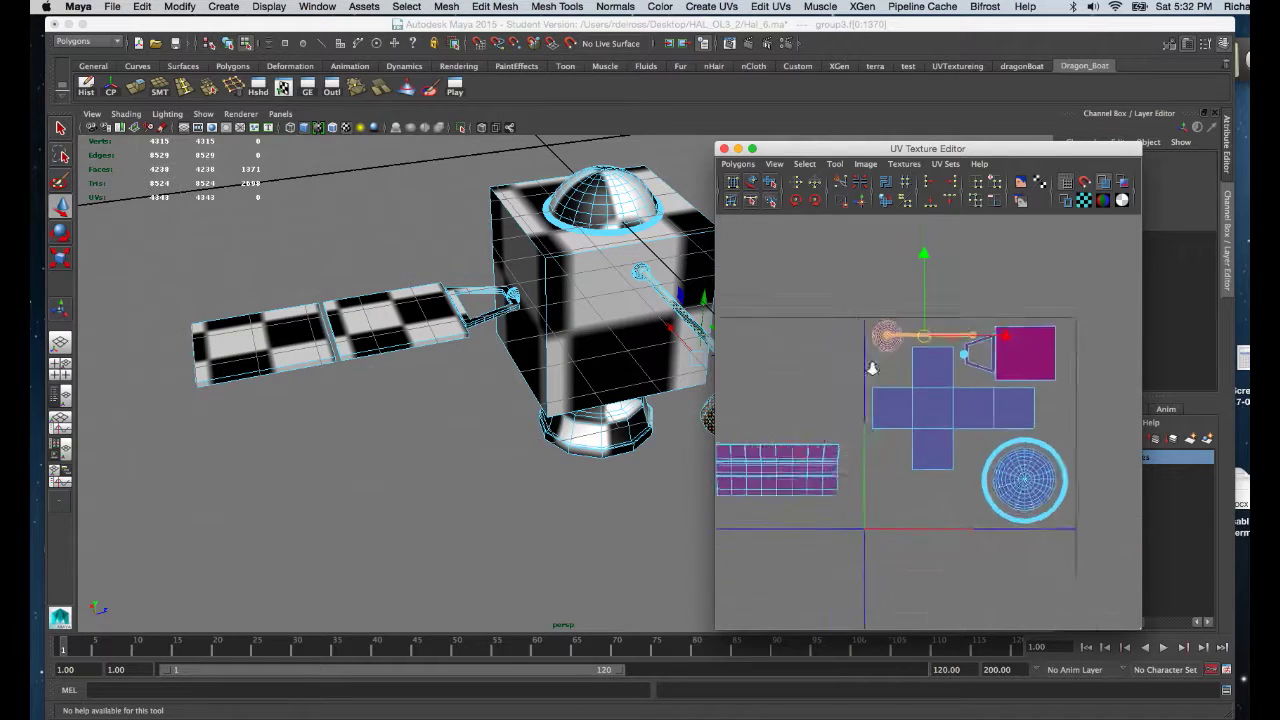
pyautogui.scroll(-2, 870, 400)
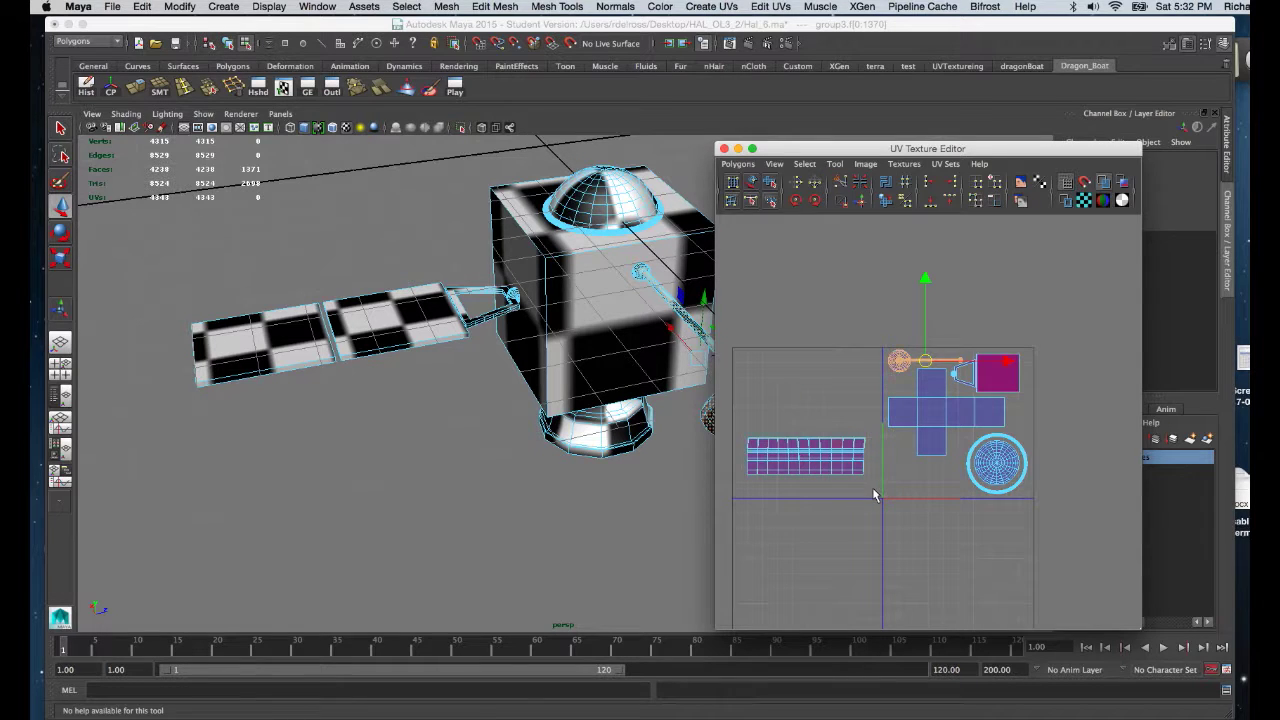
# Shrink the purple solar-panel UV shell into the upper-right quadrant
pyautogui.click(806, 460)
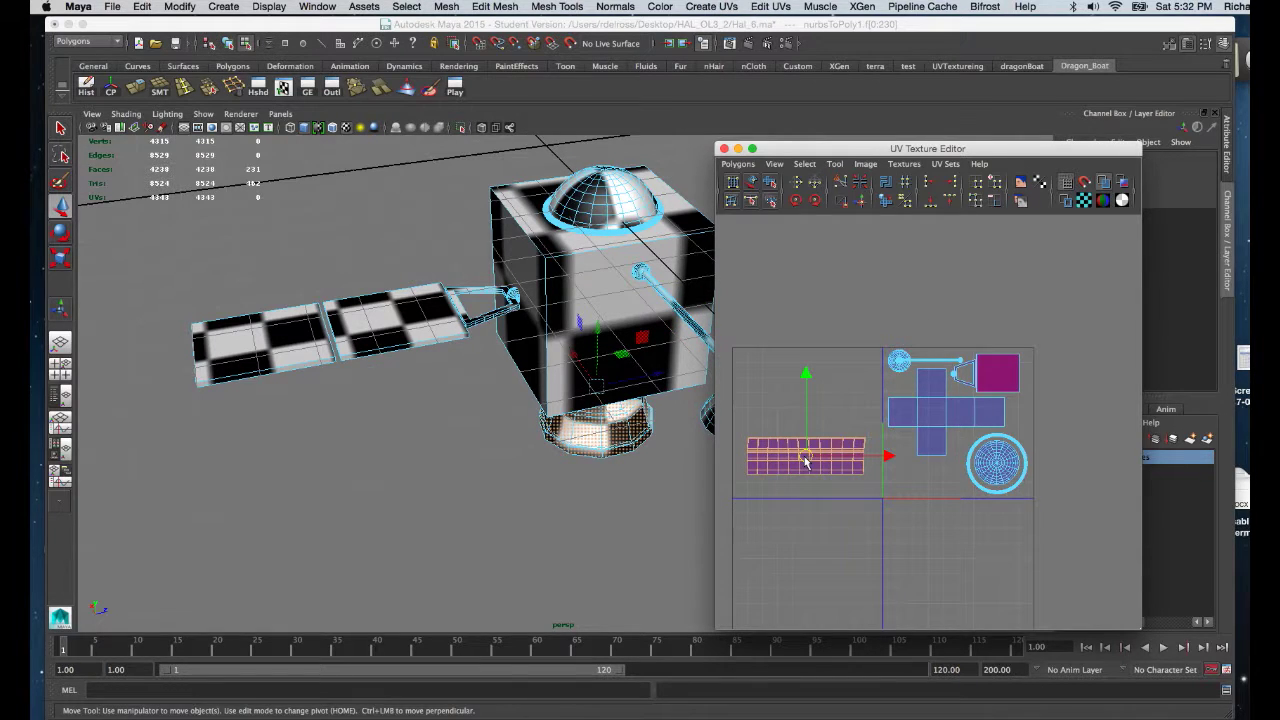
pyautogui.press('r')
pyautogui.moveTo(806, 460); pyautogui.dragTo(919, 480)
pyautogui.press('w')
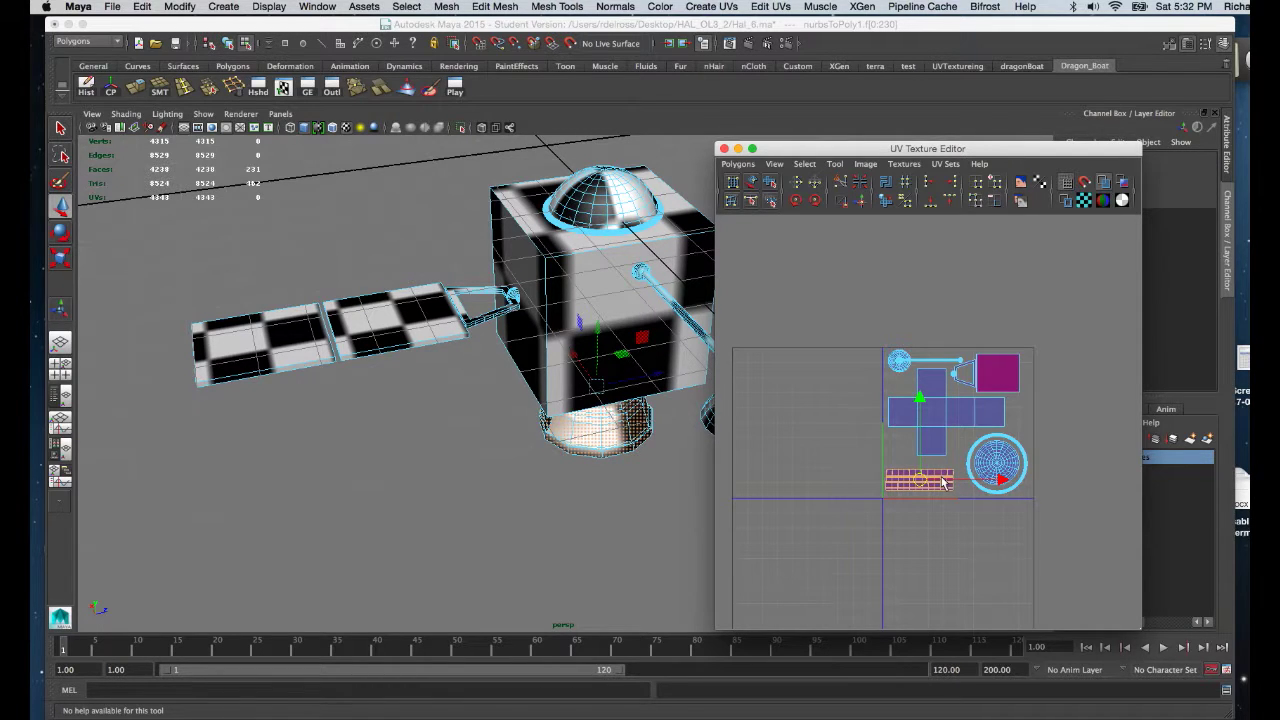
# Select all the satellite's parts: cube body, dome and remaining pieces
pyautogui.keyDown('alt'); pyautogui.moveTo(626, 278); pyautogui.dragTo(574, 318); pyautogui.keyUp('alt')
pyautogui.moveTo(598, 317); pyautogui.dragTo(617, 300, button='right')
pyautogui.click(617, 300)
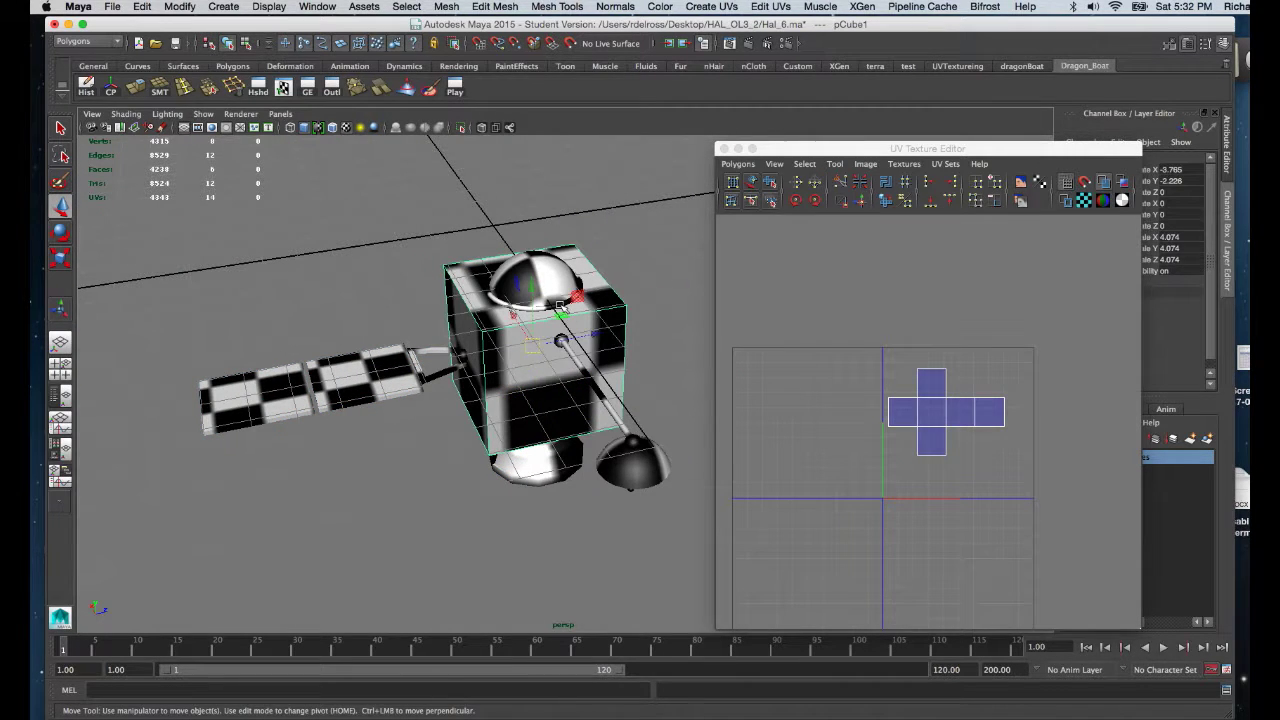
pyautogui.keyDown('shift'); pyautogui.click(551, 261); pyautogui.keyUp('shift')
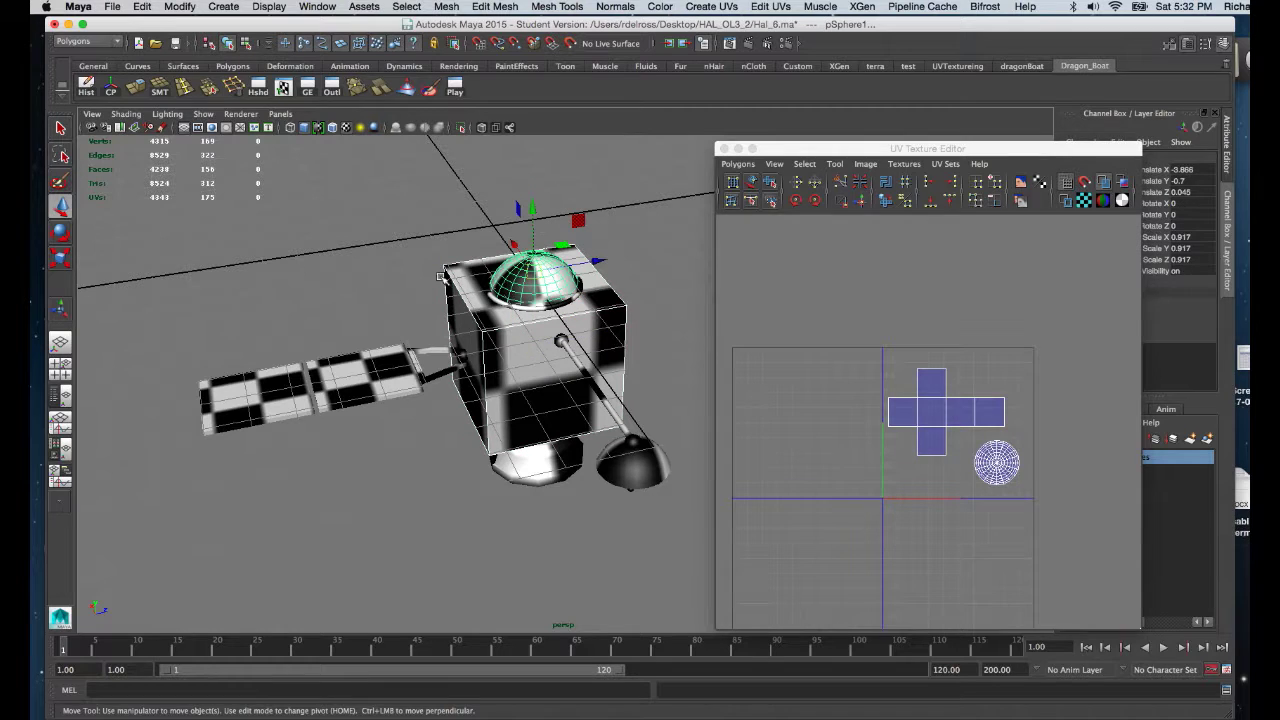
pyautogui.keyDown('shift'); pyautogui.moveTo(655, 520); pyautogui.dragTo(657, 514); pyautogui.keyUp('shift')
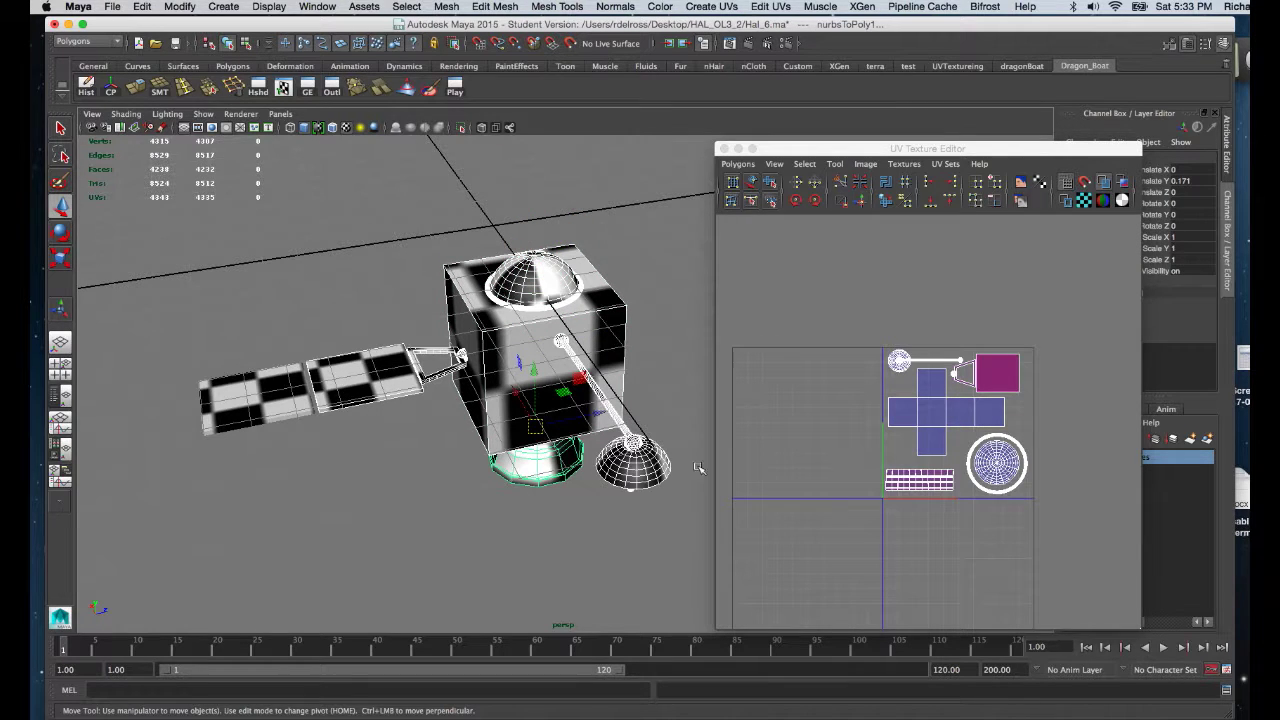
# Open the UV Snapshot settings from the UV editor's Polygons menu
pyautogui.moveTo(878, 150); pyautogui.dragTo(817, 91)
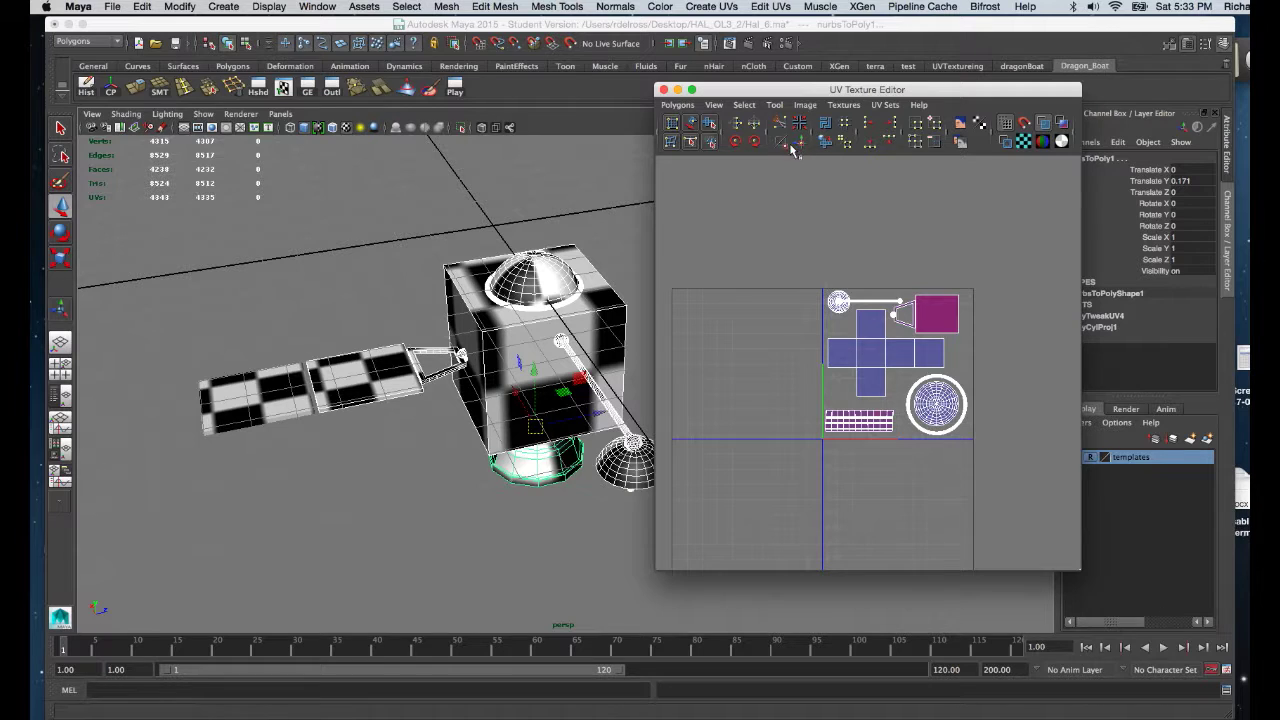
pyautogui.click(678, 106)
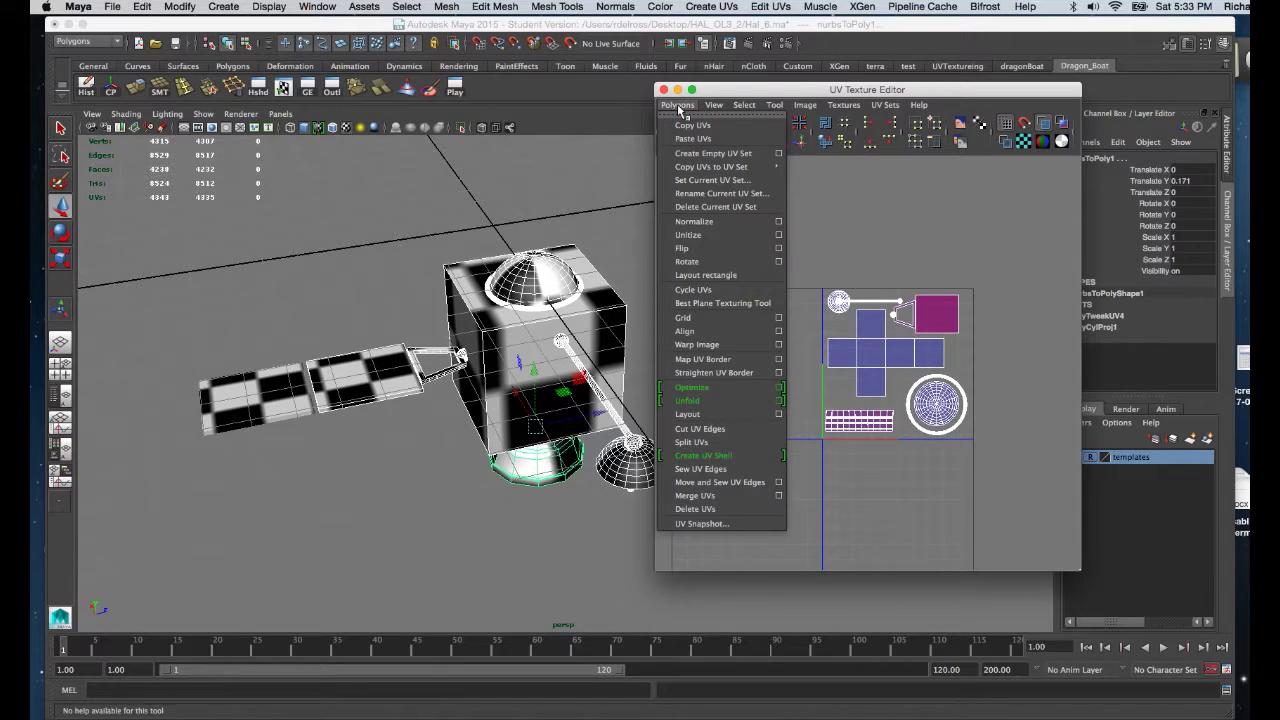
pyautogui.click(680, 523)
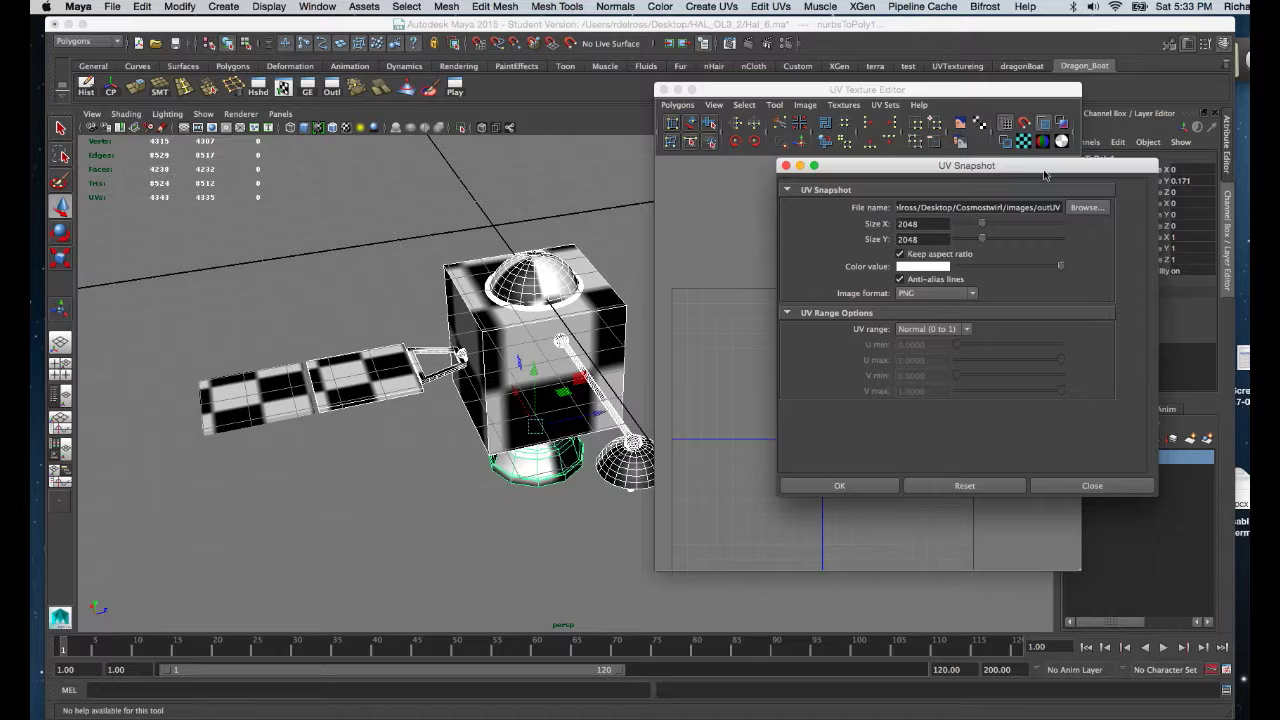
pyautogui.moveTo(1044, 175); pyautogui.dragTo(907, 176)
# Set the snapshot file to 'Satelliteskin' in the Desktop's MayaOL3_25 folder
pyautogui.click(950, 212)
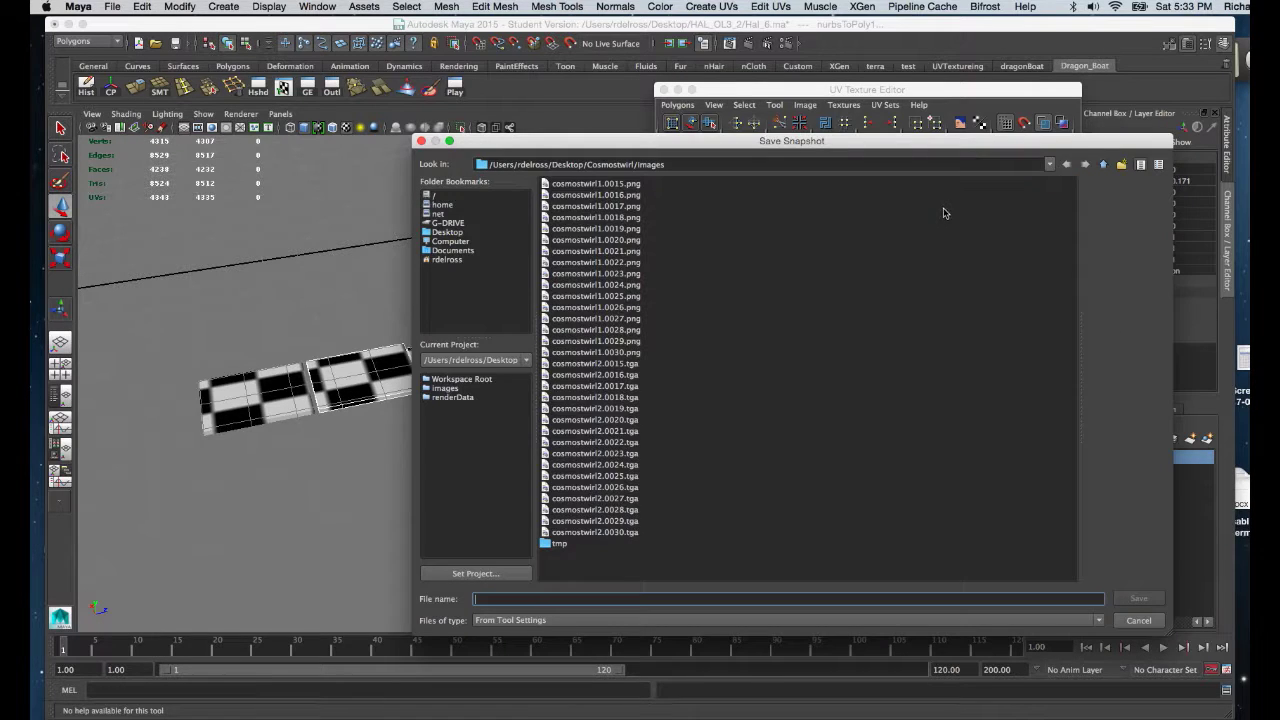
pyautogui.click(468, 233)
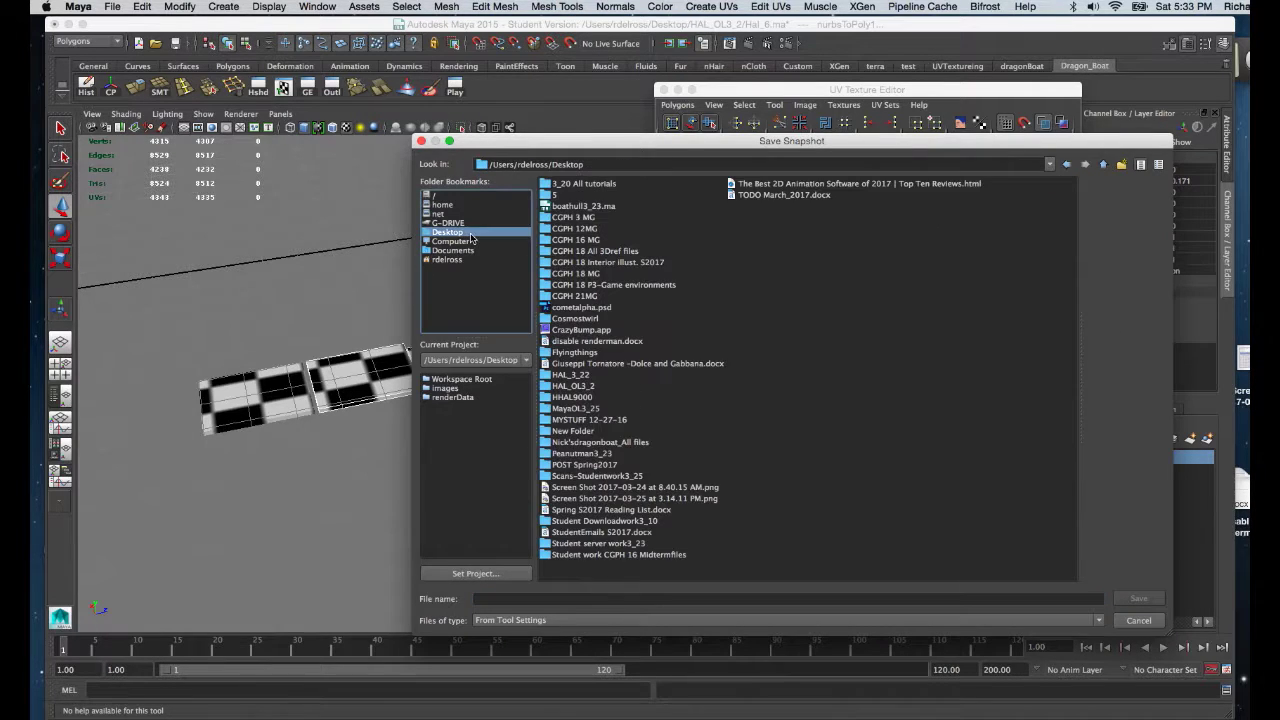
pyautogui.click(585, 410)
pyautogui.doubleClick(587, 410)
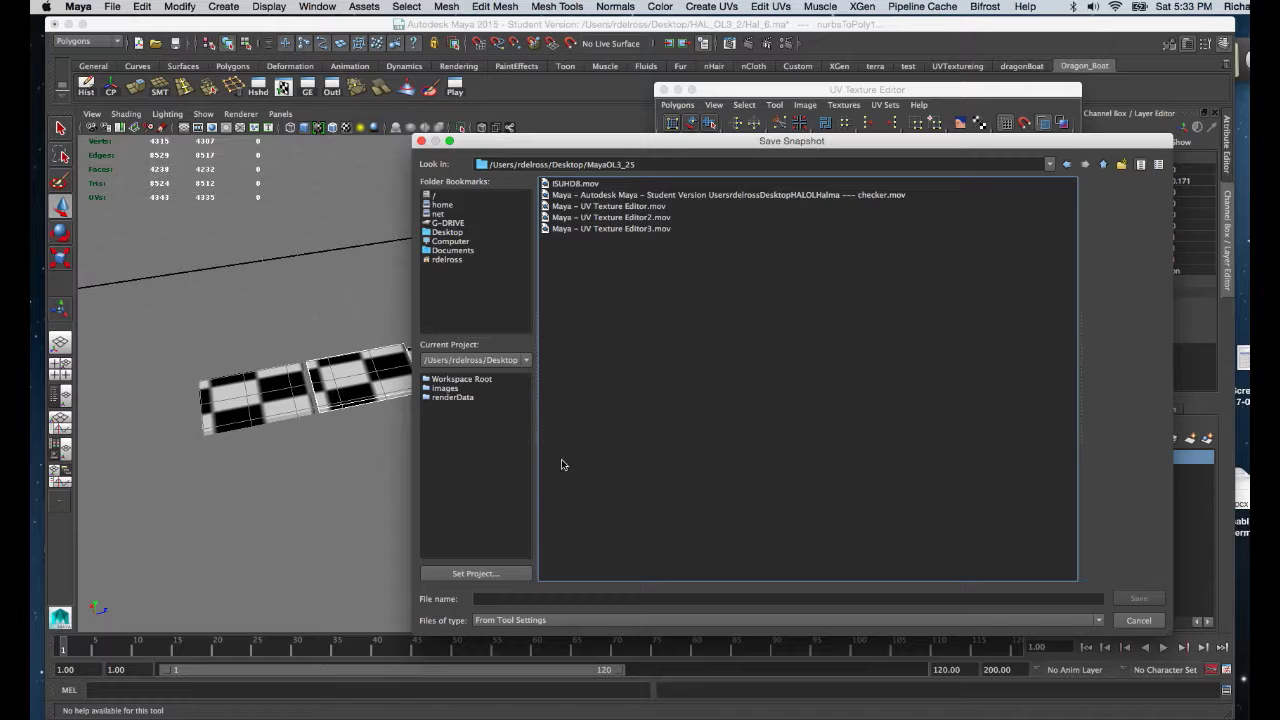
pyautogui.click(500, 599)
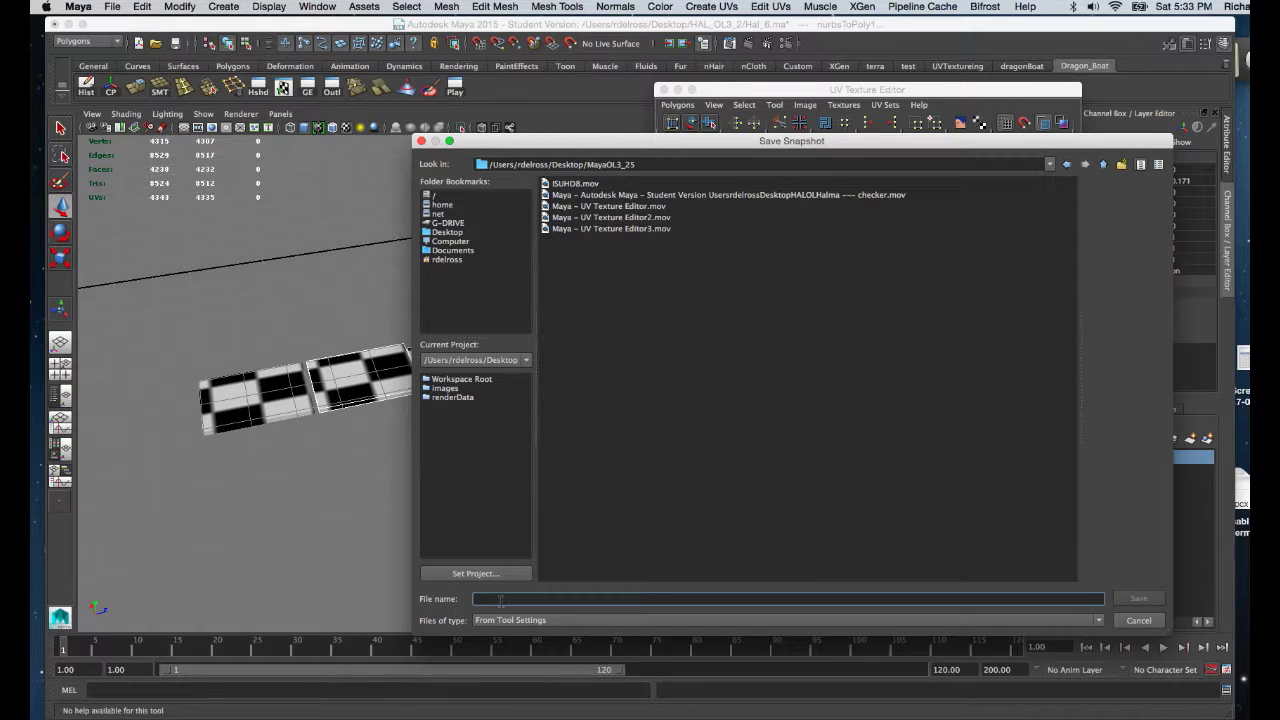
pyautogui.write('Satelliteskin')
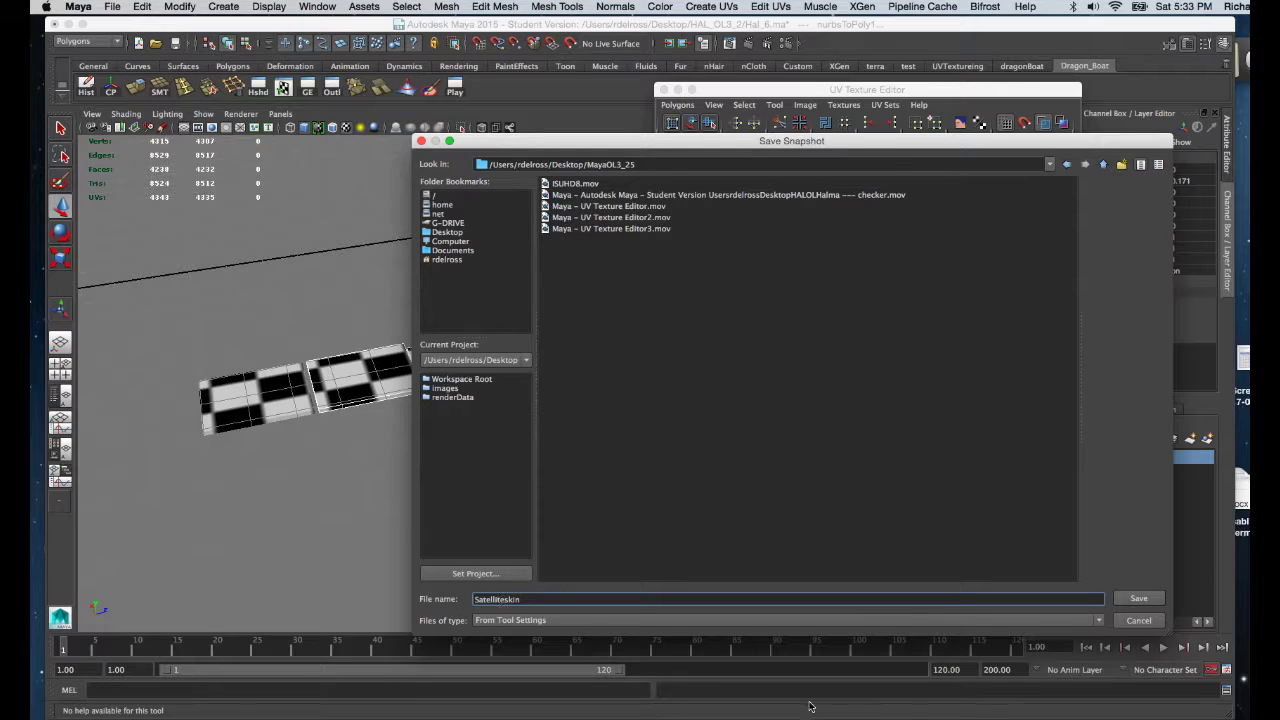
pyautogui.click(1128, 599)
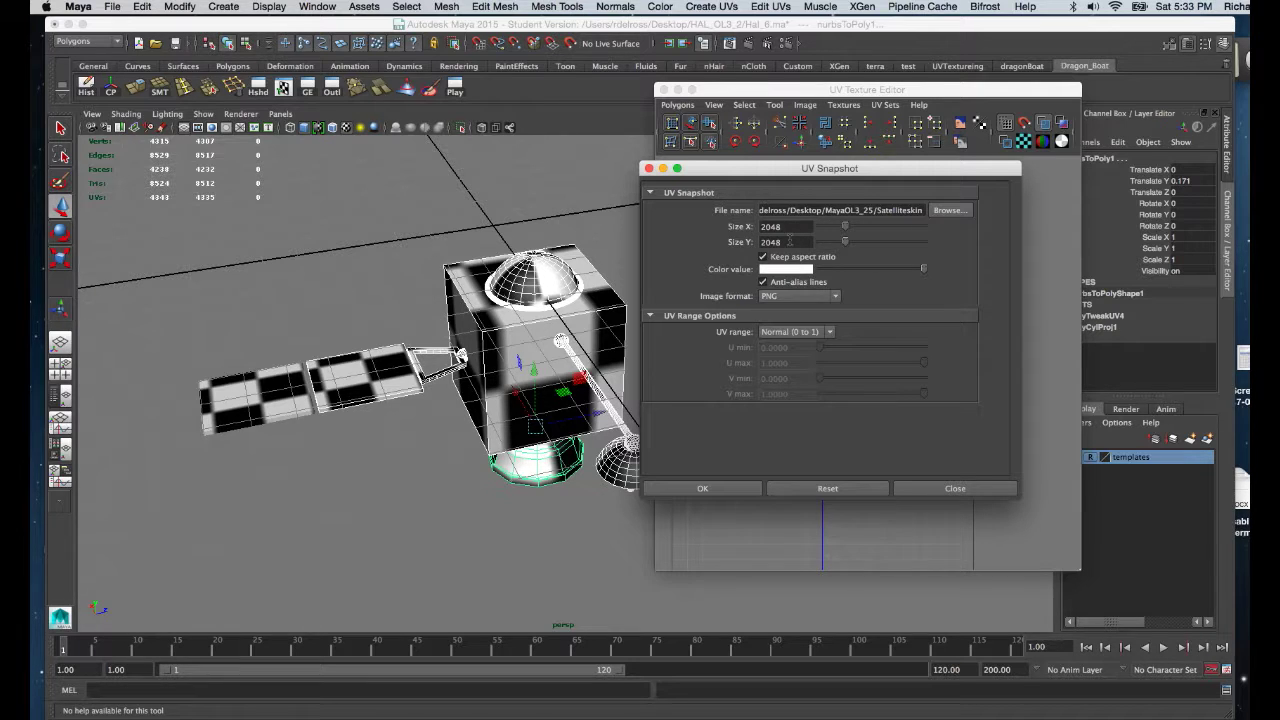
# Change the snapshot size from 2048 to 1024 and save the PNG UV snapshot
pyautogui.moveTo(790, 231); pyautogui.dragTo(744, 228)
pyautogui.write('1024')
pyautogui.press('Return')
pyautogui.moveTo(983, 175); pyautogui.dragTo(889, 169)
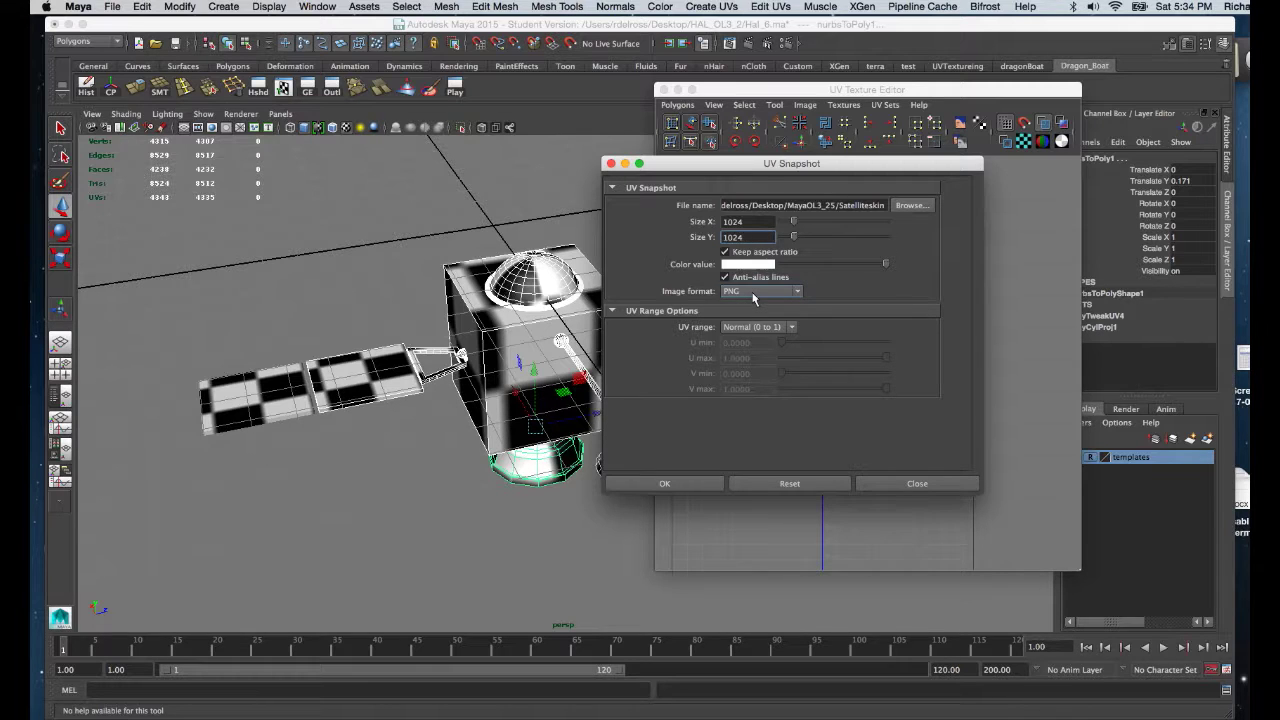
pyautogui.click(660, 485)
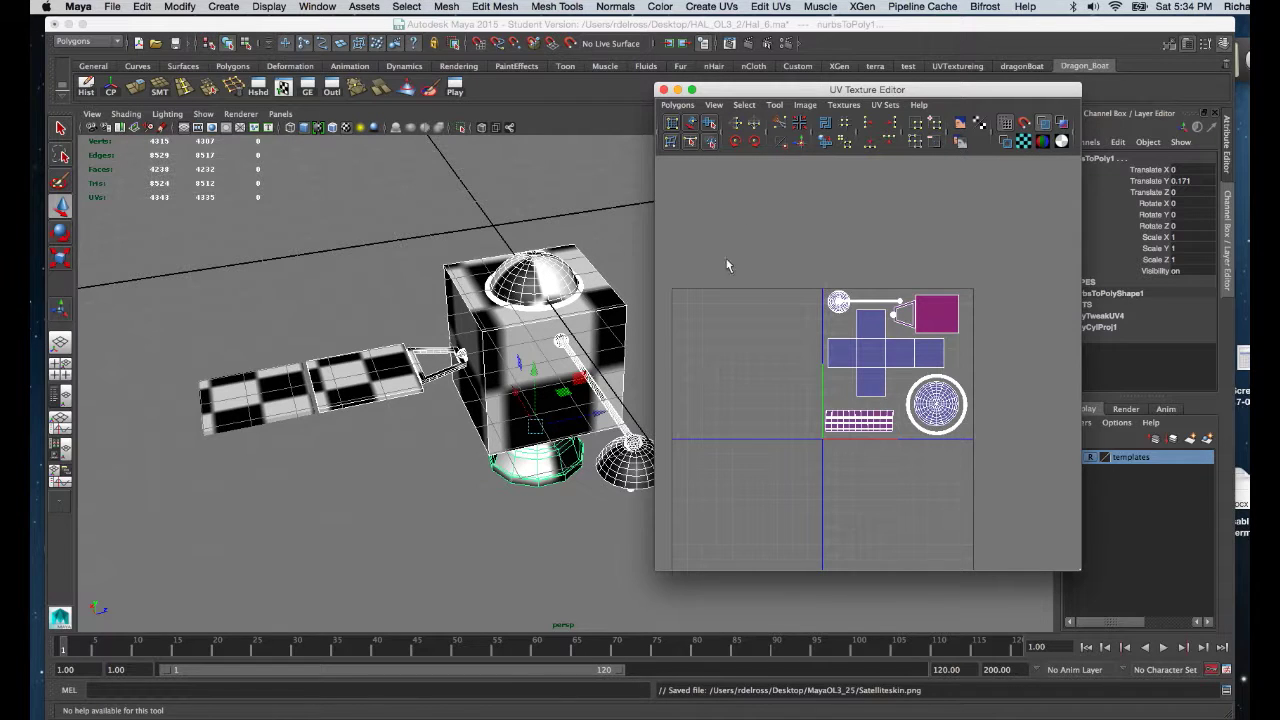
pyautogui.moveTo(784, 90); pyautogui.dragTo(796, 87)
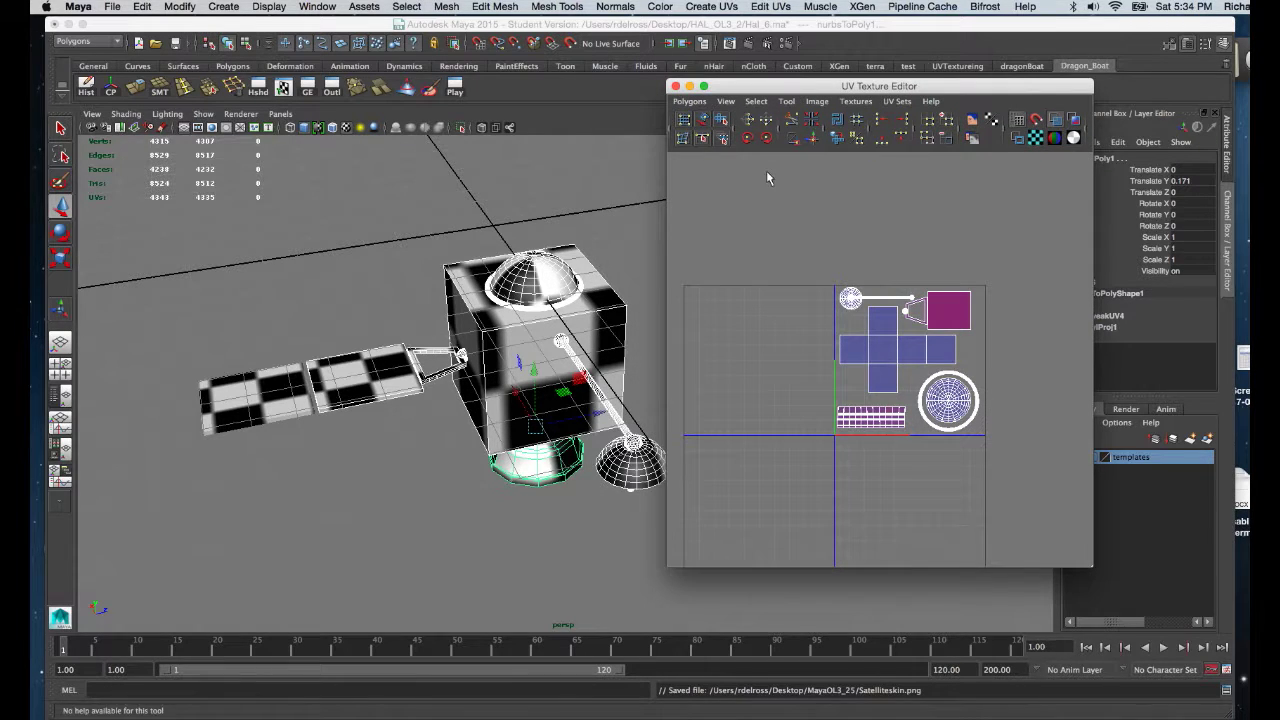